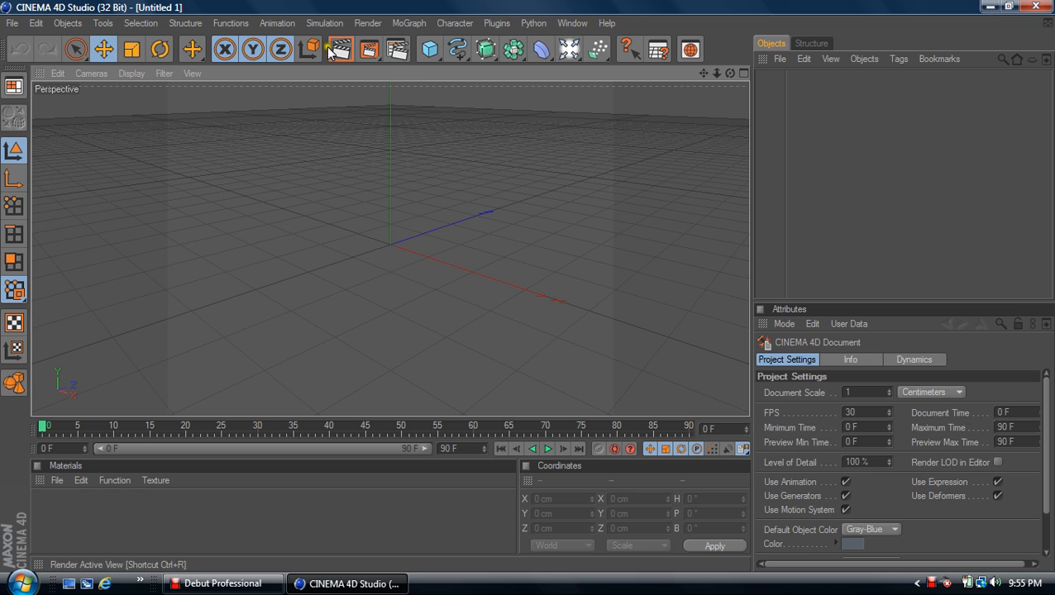
Move the Keygen.exe icon to the far upper-right corner of the desktop and return to CINEMA 4D
click(393, 55)
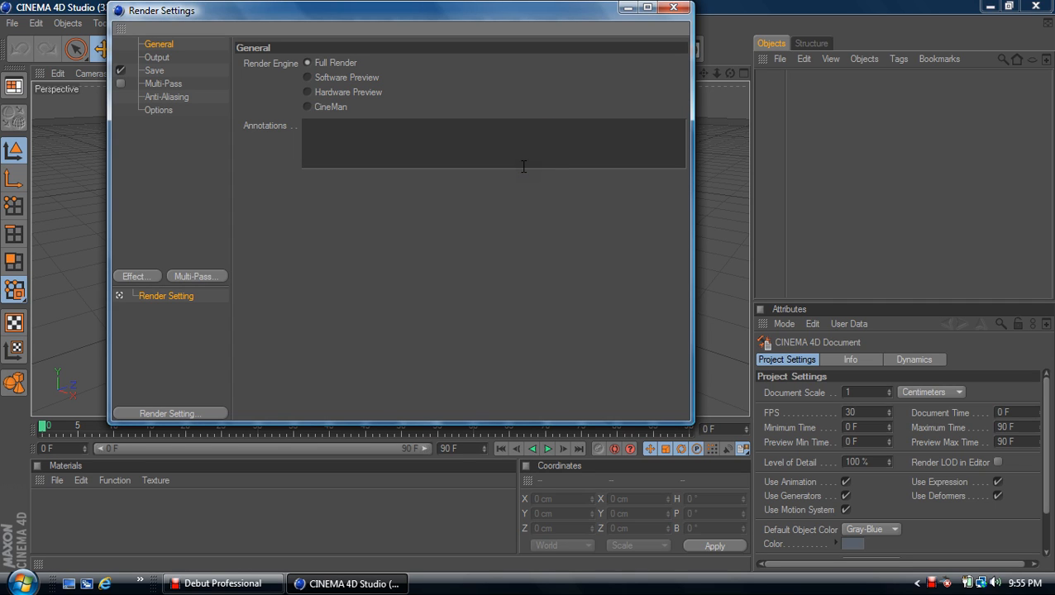
click(676, 7)
click(992, 7)
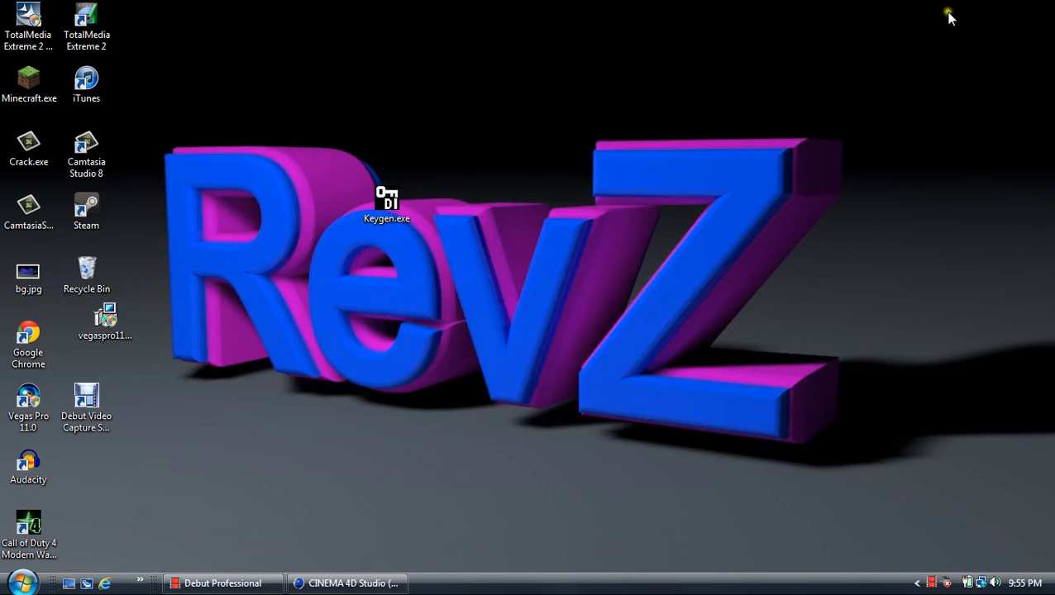
drag(383, 201, 365, 227)
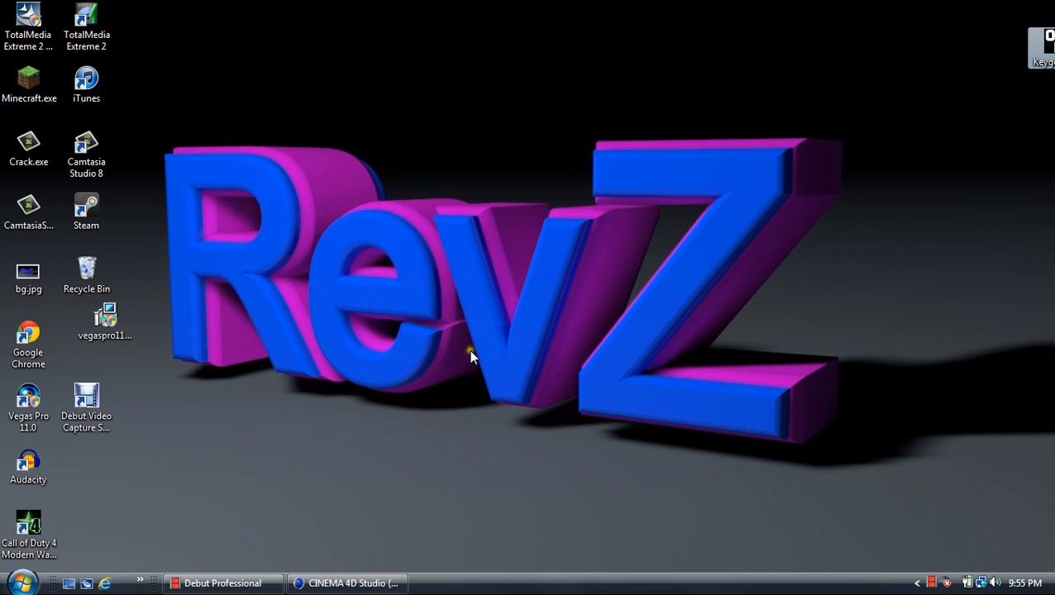
click(340, 590)
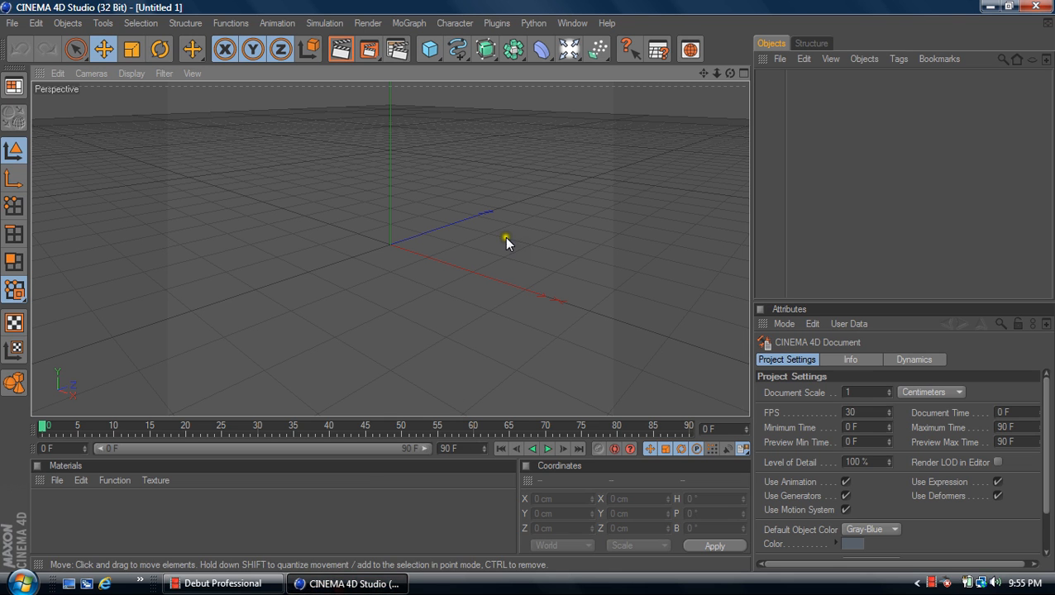
Set the output width to 1920 pixels in the render settings
click(398, 50)
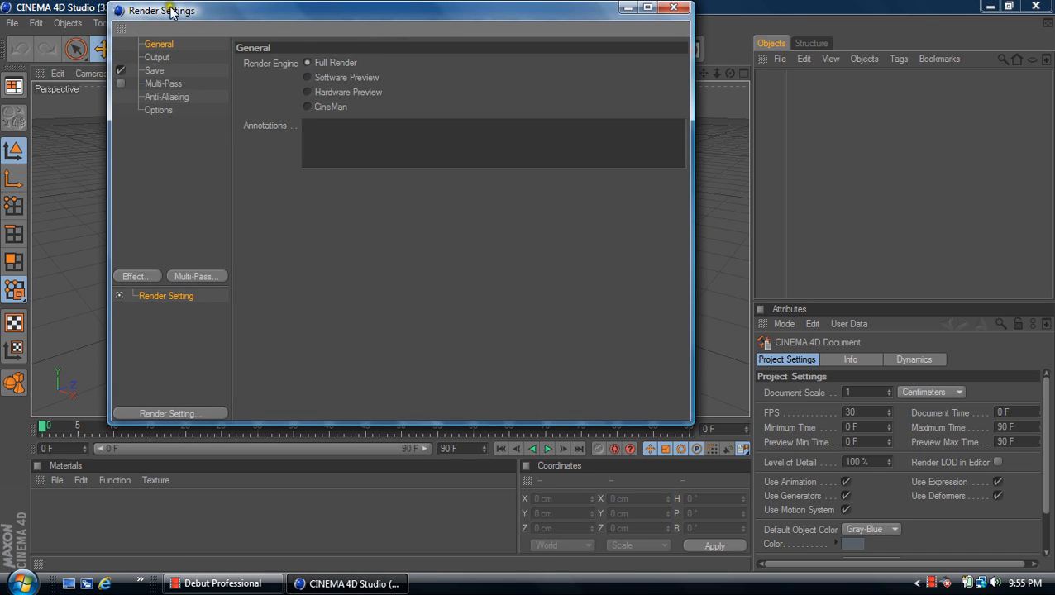
click(161, 57)
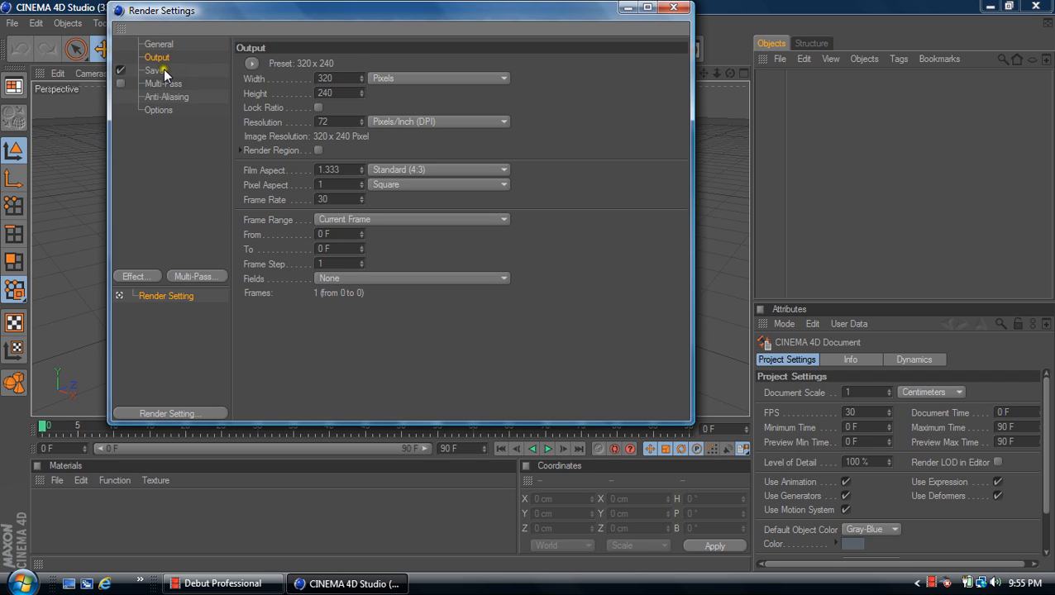
click(161, 99)
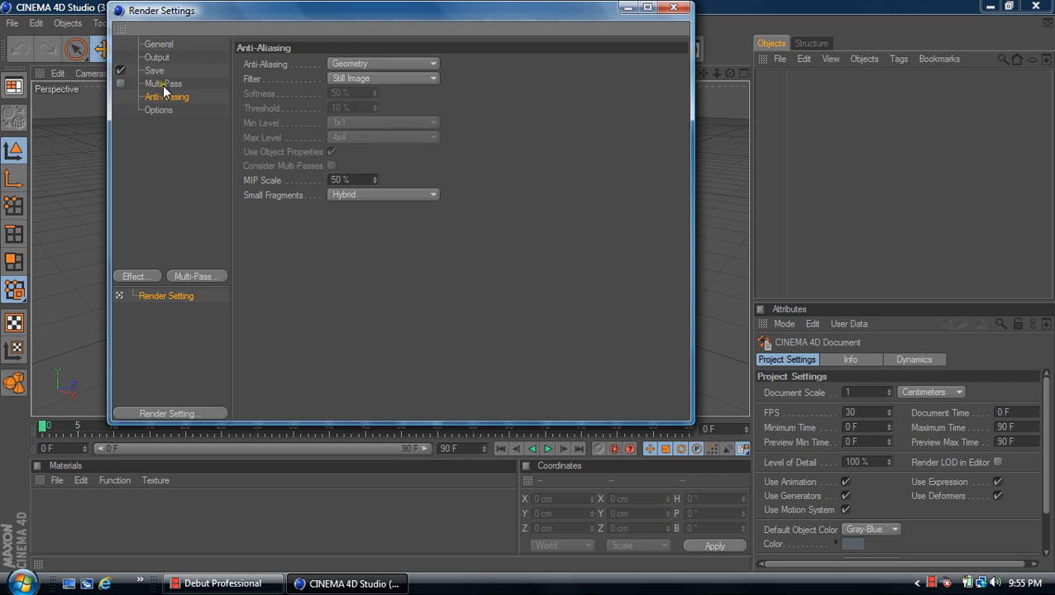
click(151, 58)
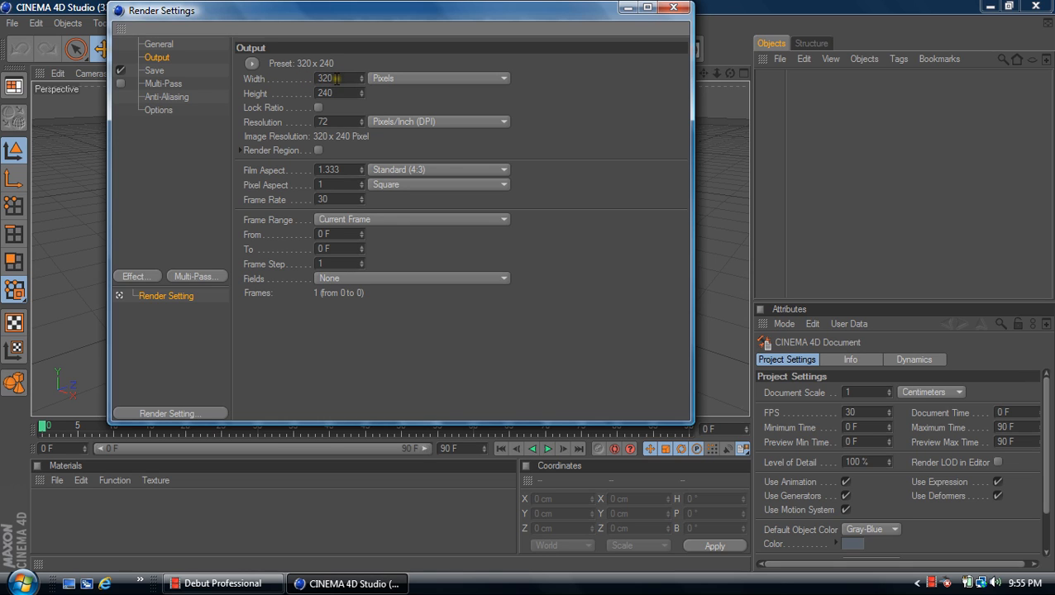
drag(336, 78, 308, 80)
text(190)
text(20)
Set the render output height to 1080 pixels
click(297, 91)
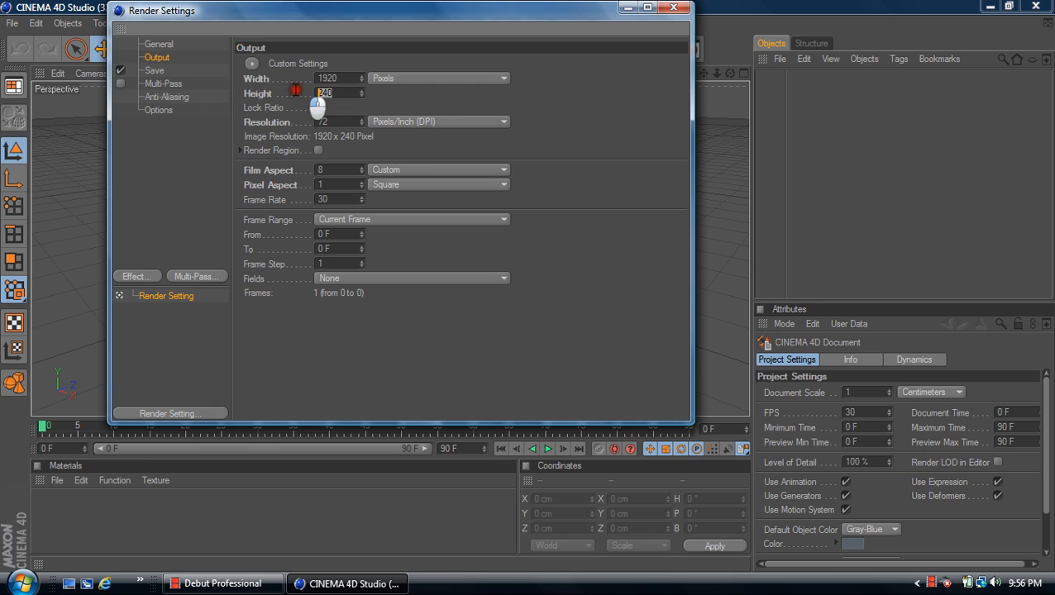
text(180)
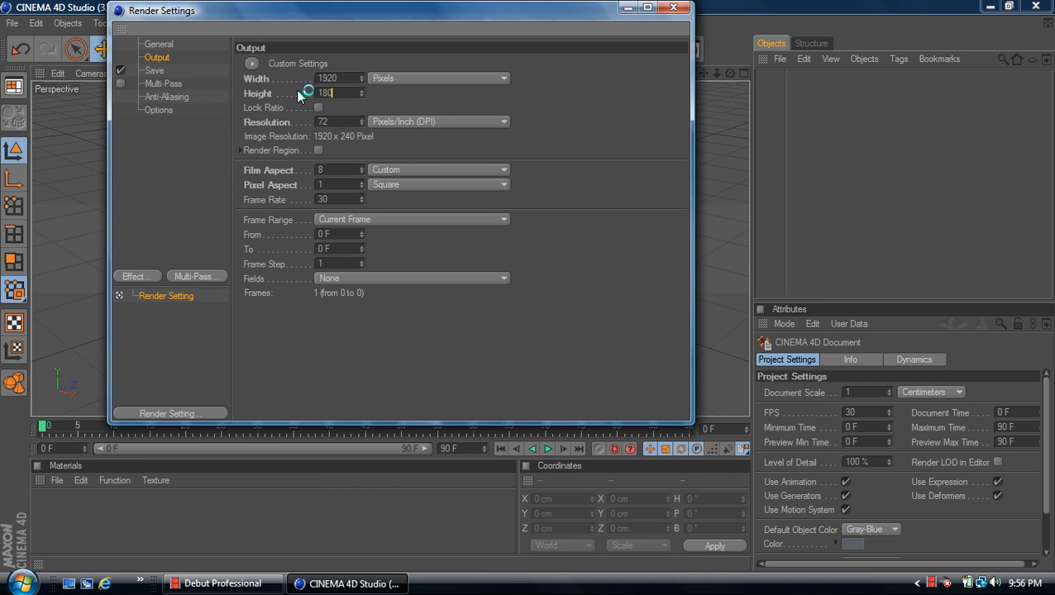
key(BackSpace)
key(BackSpace)
text(080)
Set the render to save as bg.jpg on the Desktop, replacing the existing file, with JPEG as the format
click(154, 71)
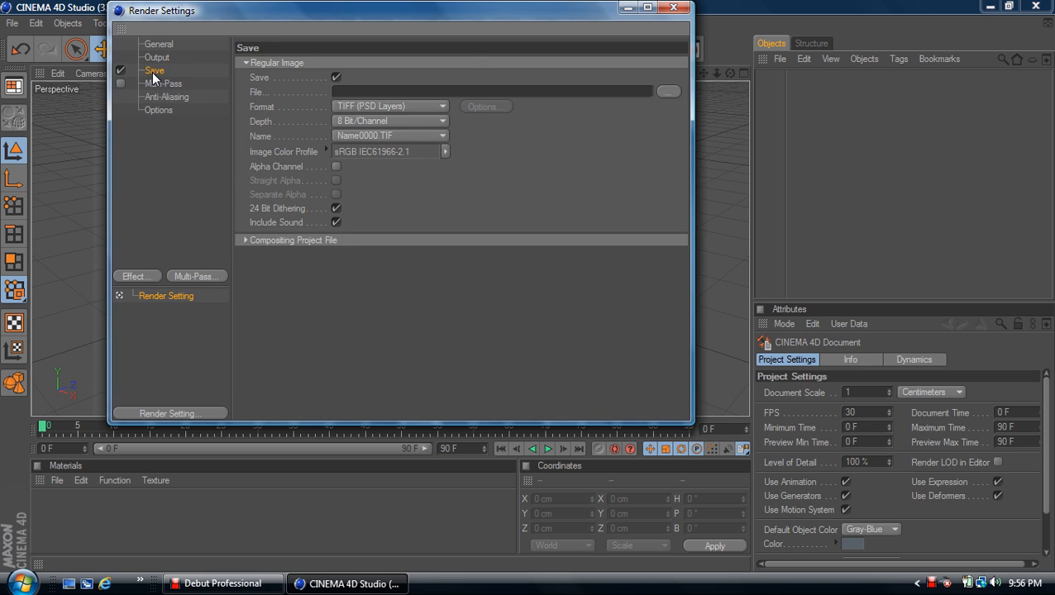
click(670, 93)
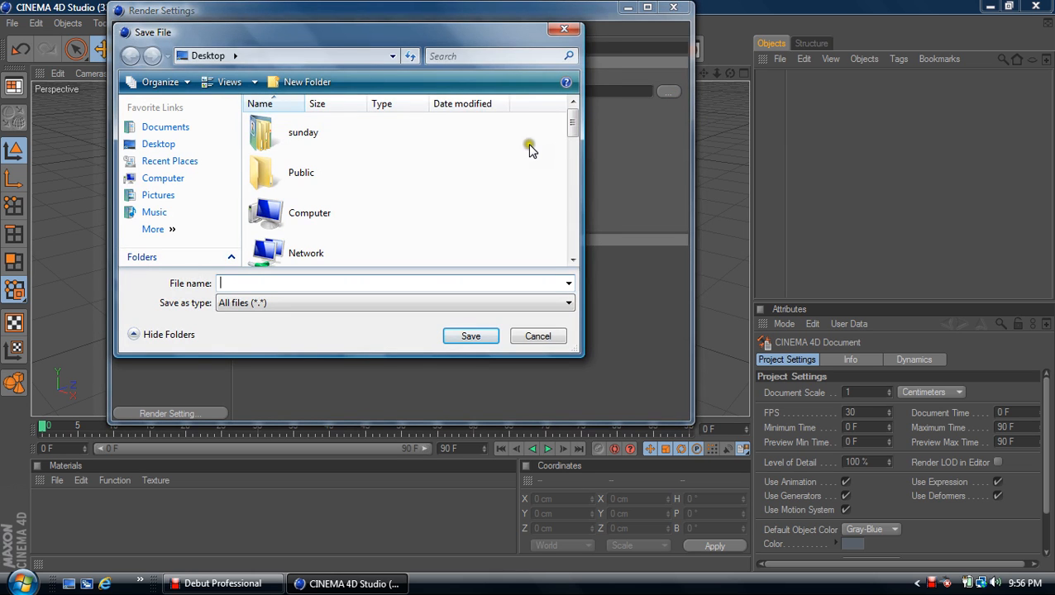
drag(573, 124, 577, 161)
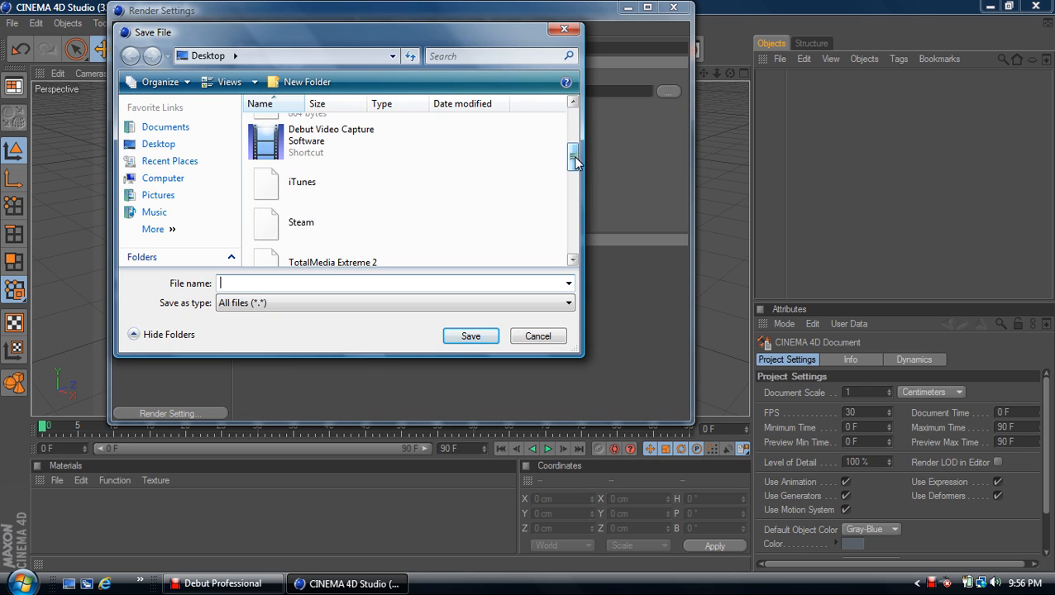
click(162, 143)
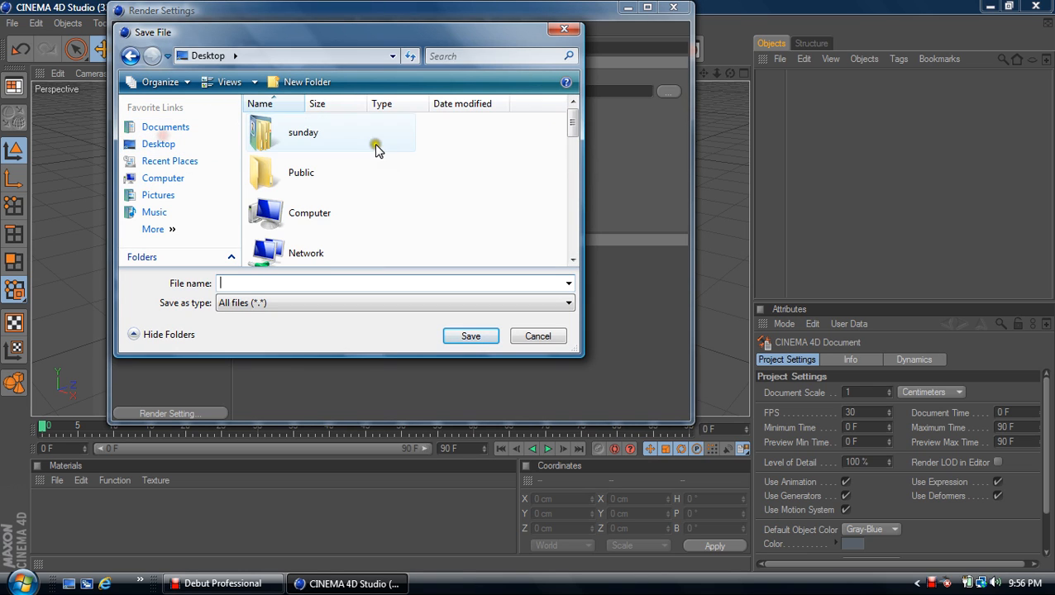
drag(570, 127, 569, 209)
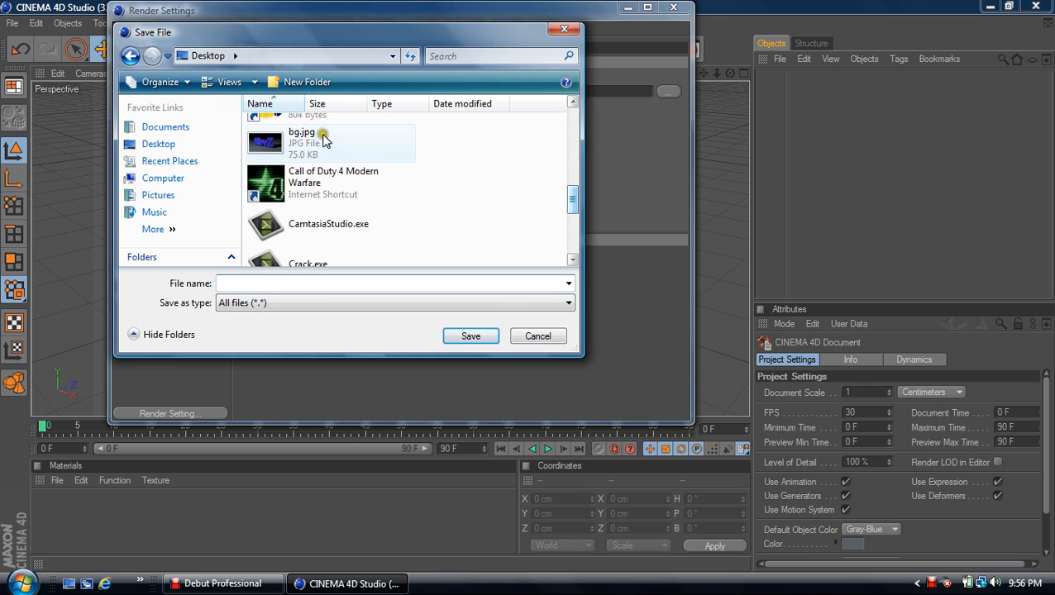
click(341, 157)
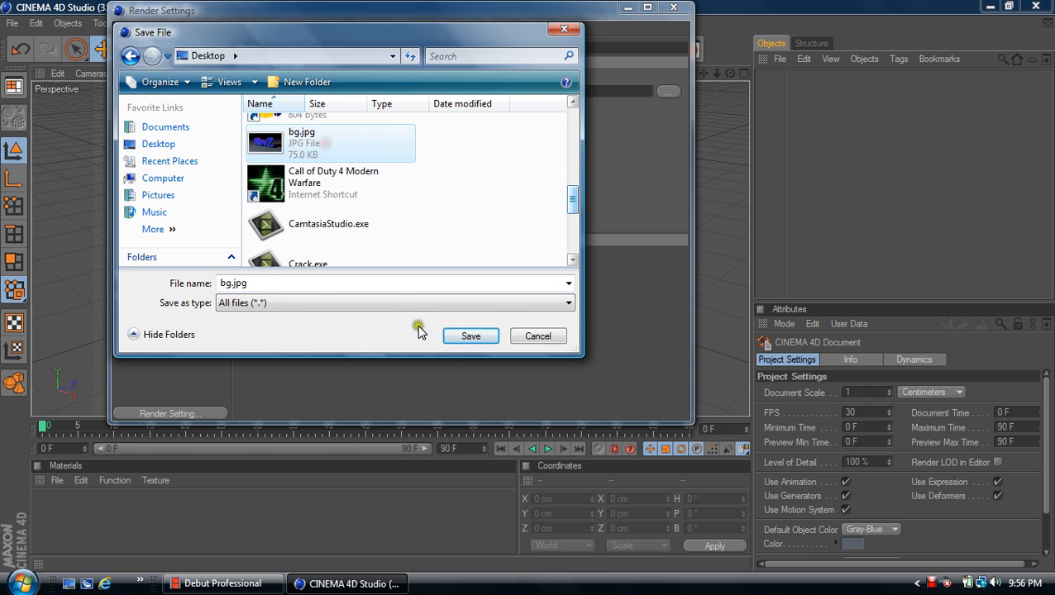
click(466, 337)
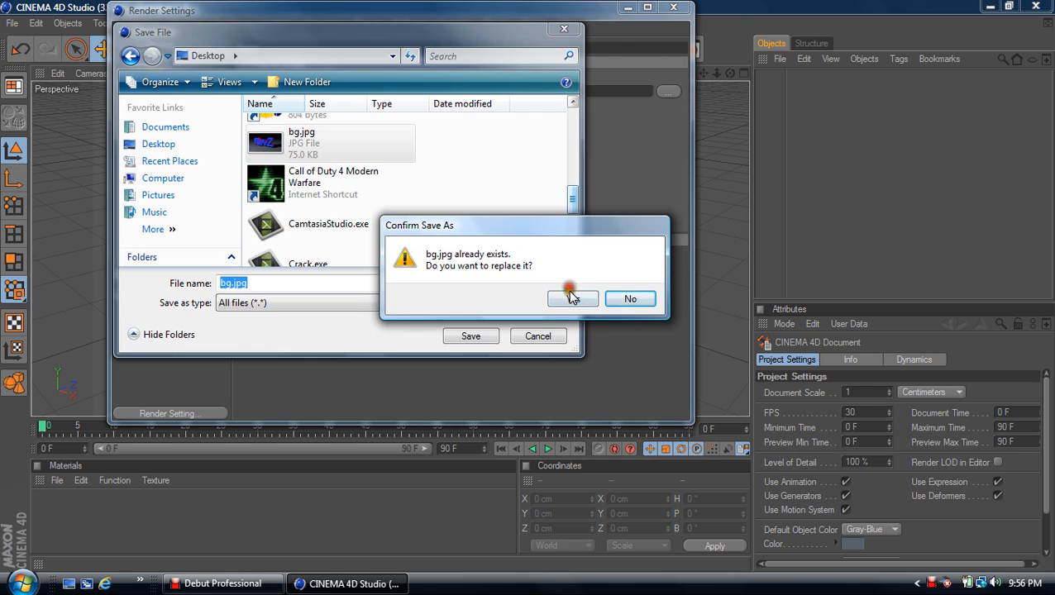
click(570, 297)
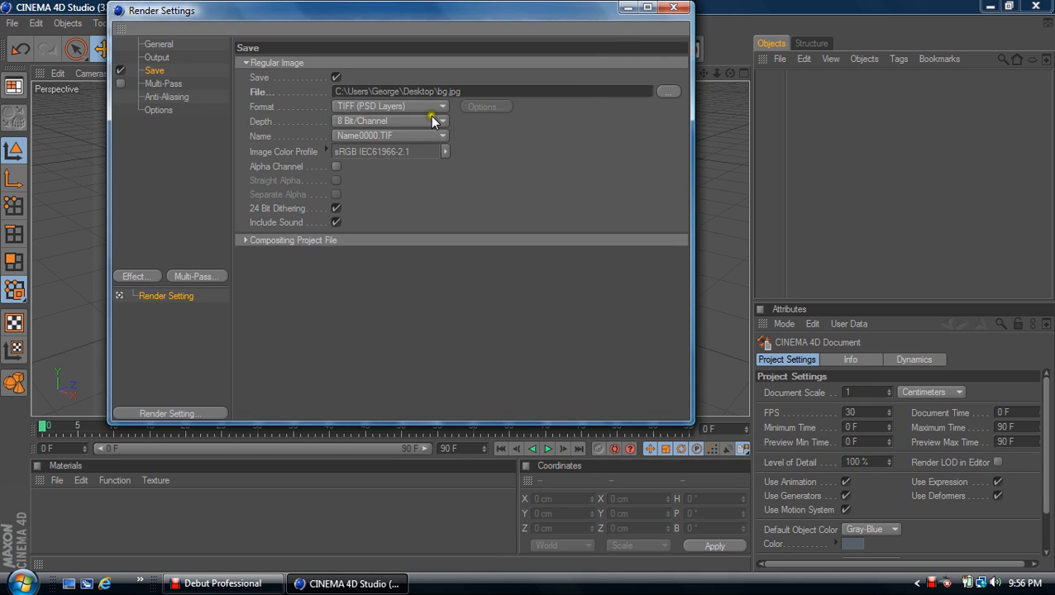
click(388, 107)
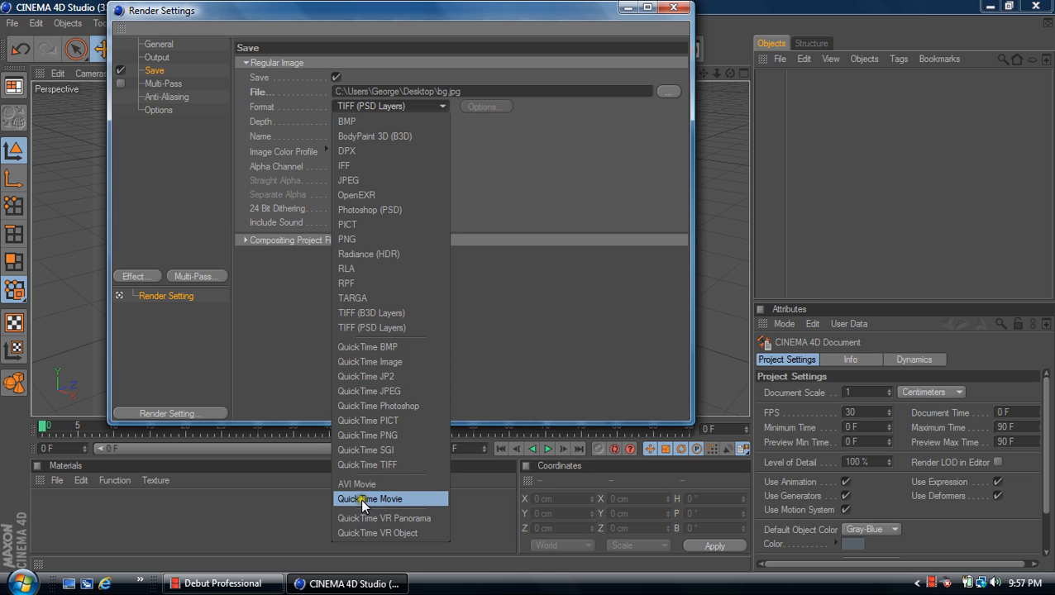
click(361, 182)
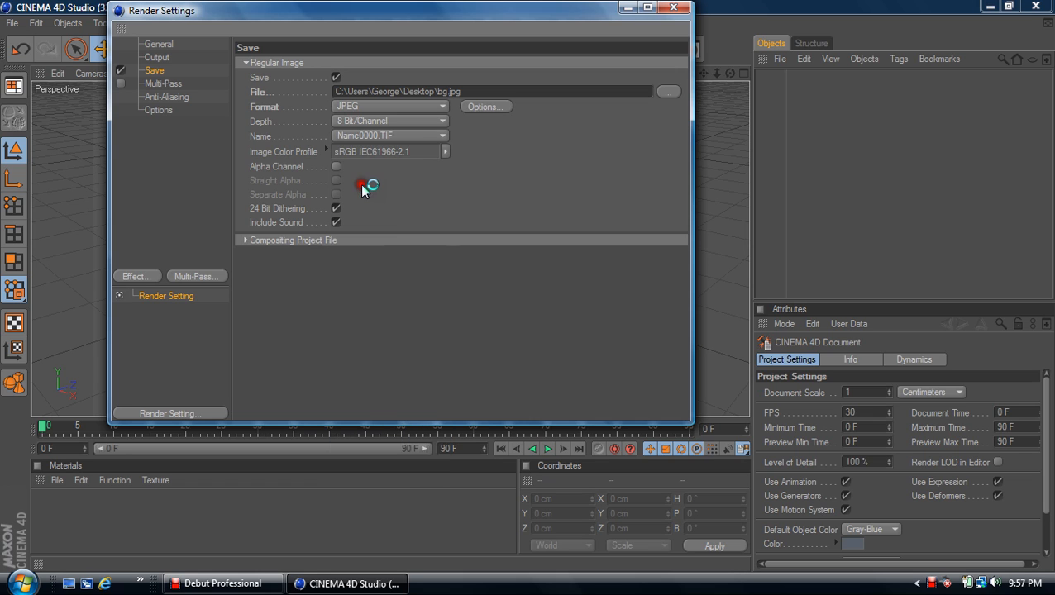
Set the render's anti-aliasing to Best with the Still Image filter
click(165, 97)
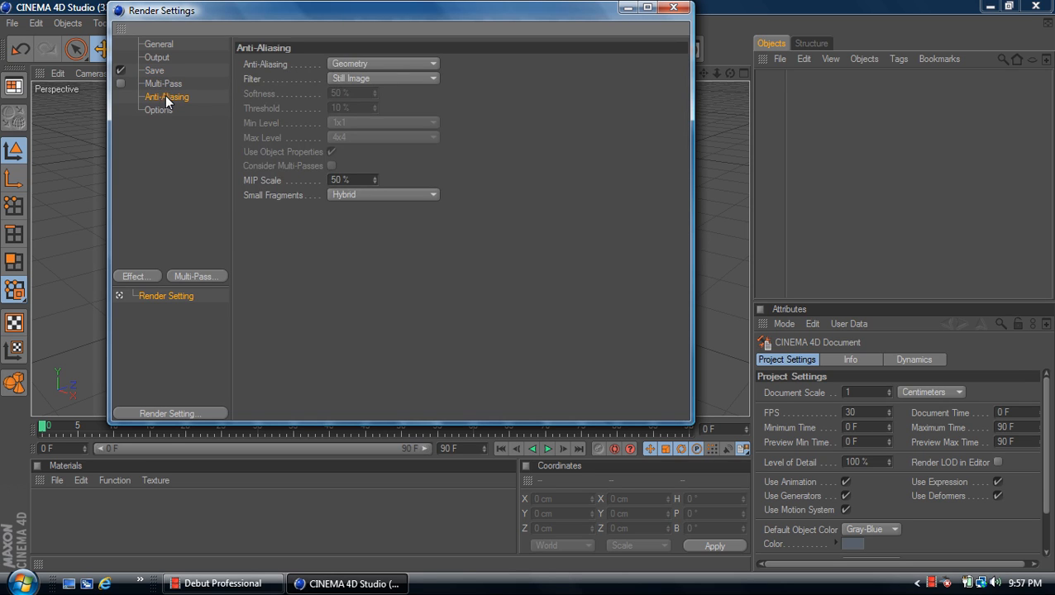
click(370, 62)
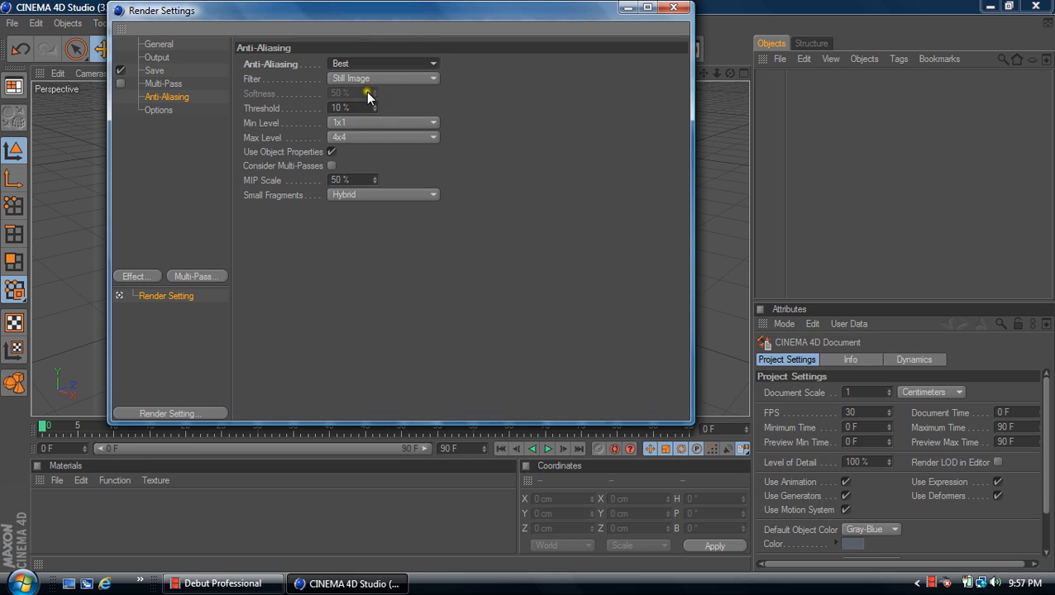
click(393, 77)
click(394, 77)
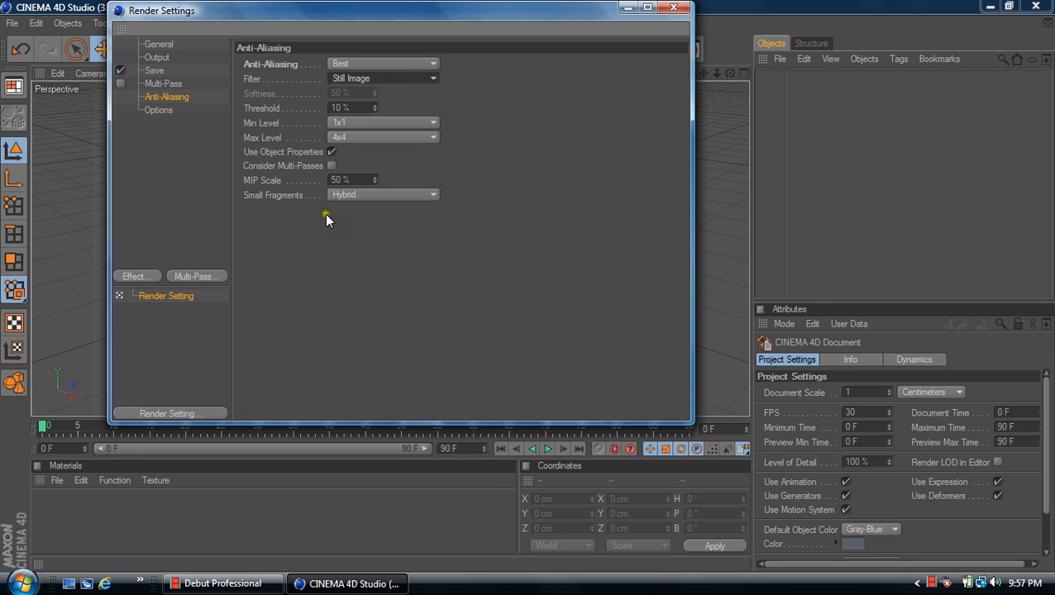
Add the Ambient Occlusion effect to the render settings, disable it, and close the settings
click(141, 276)
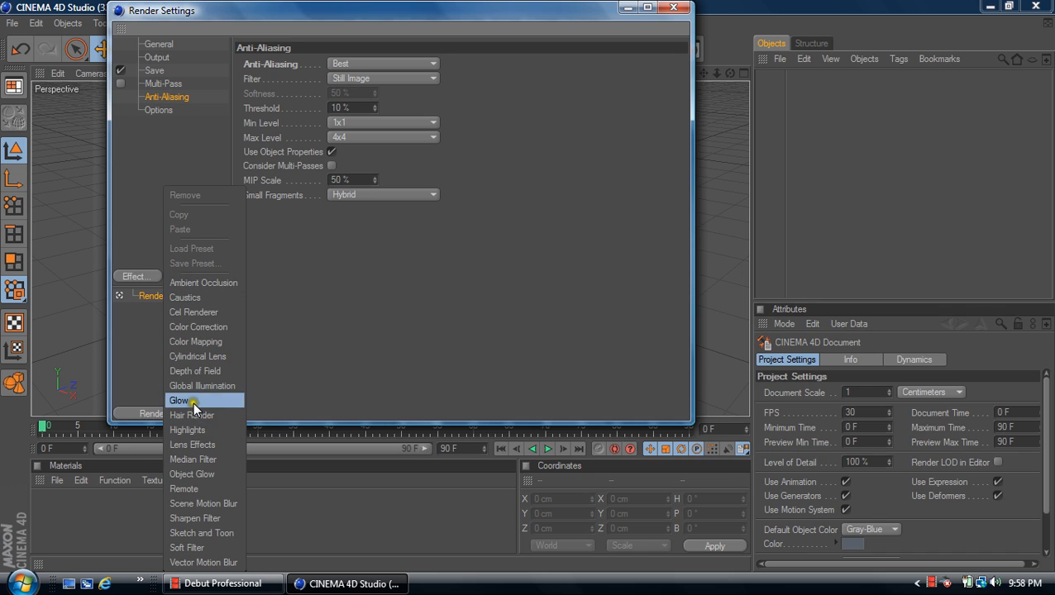
click(216, 286)
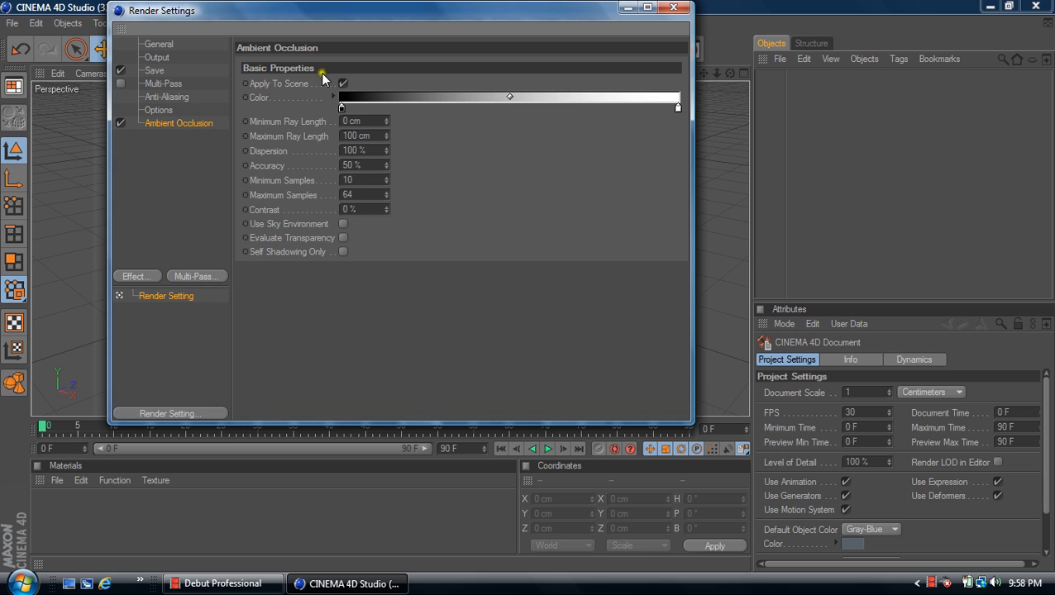
click(120, 123)
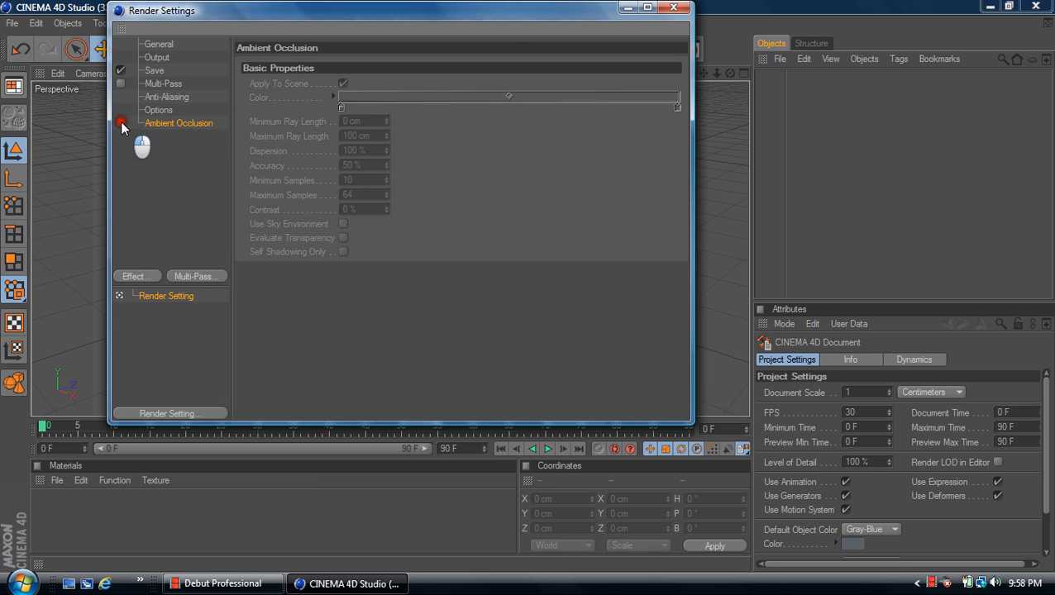
click(673, 8)
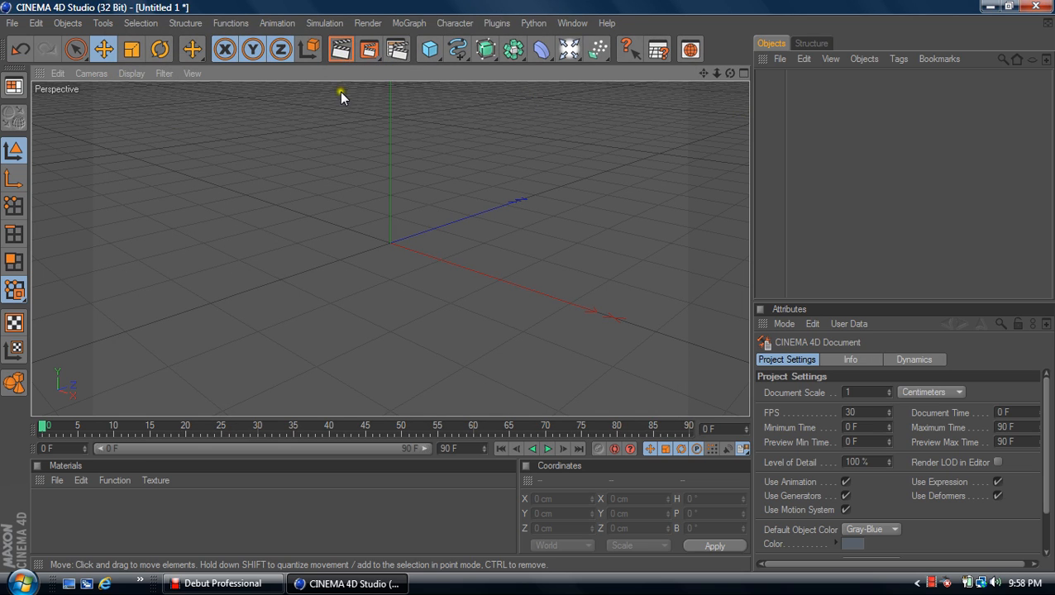
Render the empty perspective view as a test and return to the normal editor view
click(340, 48)
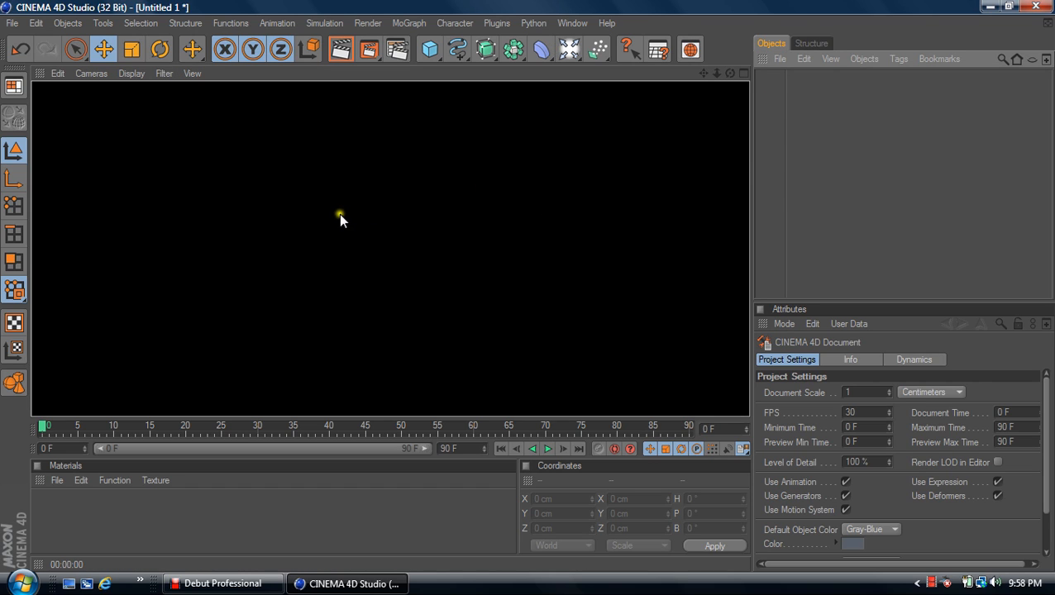
click(705, 227)
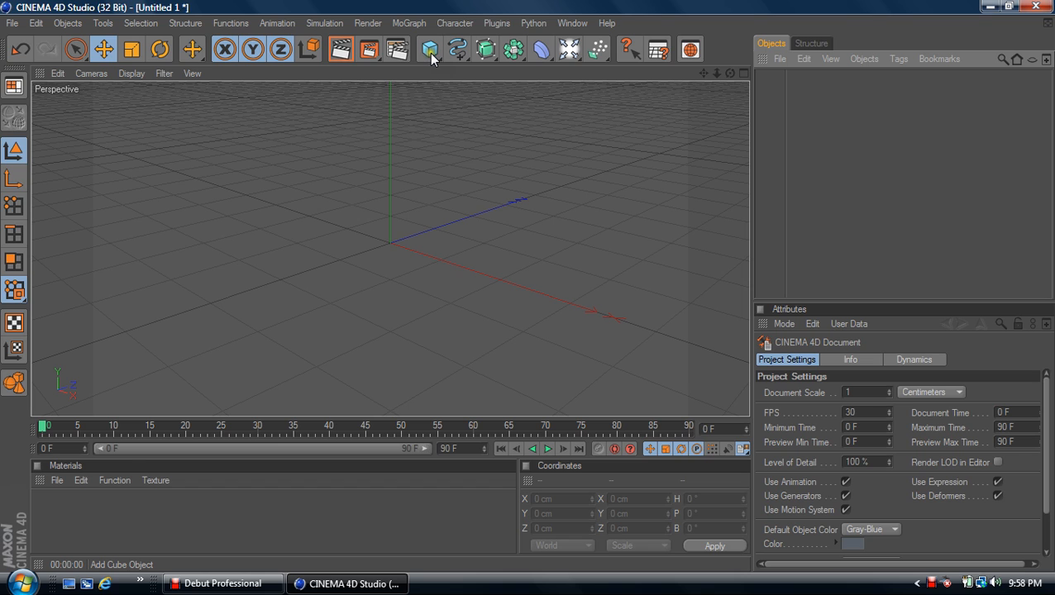
mouse_move(432, 58)
mouse_down()
mouse_move(651, 107)
mouse_move(415, 92)
mouse_move(409, 74)
mouse_up()
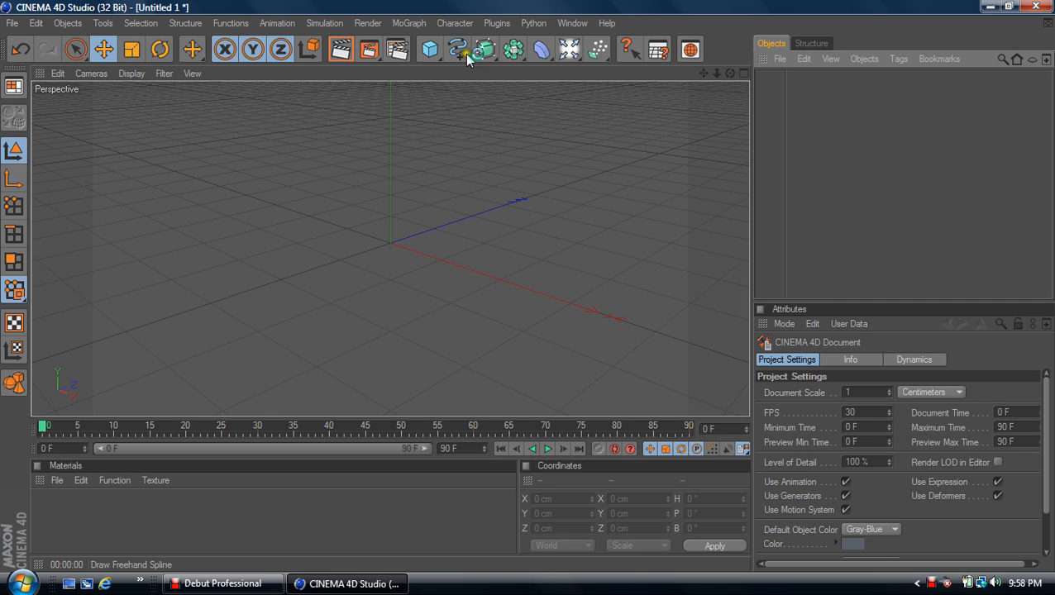
Add a Text spline and an Extrude NURBS object to the scene
mouse_move(467, 58)
mouse_down()
mouse_move(483, 81)
mouse_move(487, 71)
mouse_move(508, 128)
mouse_move(509, 204)
mouse_up()
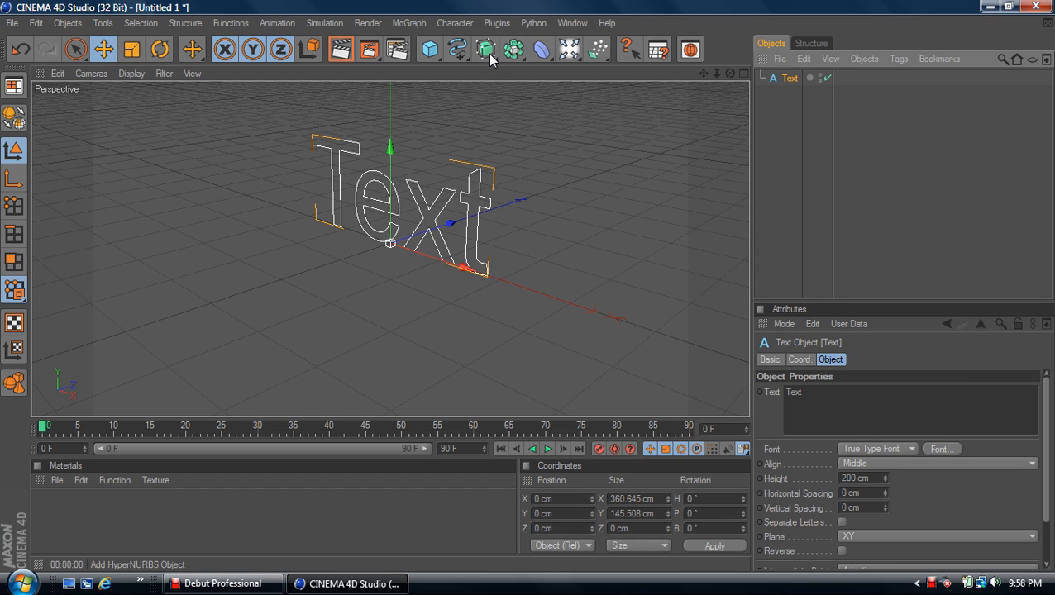
drag(491, 59, 666, 67)
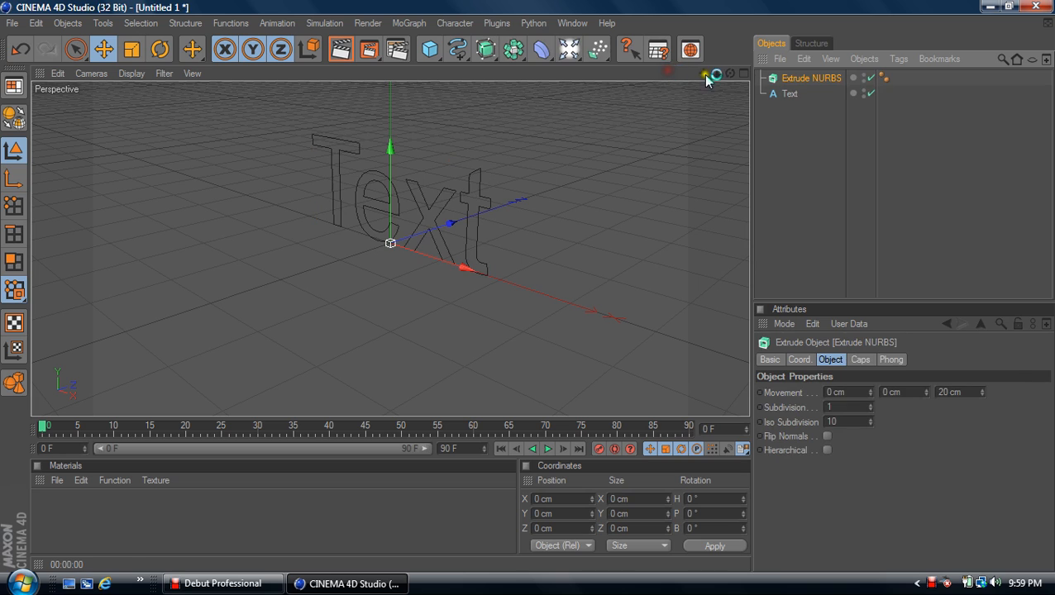
Make the Text spline a child of the Extrude NURBS object
drag(792, 99, 789, 93)
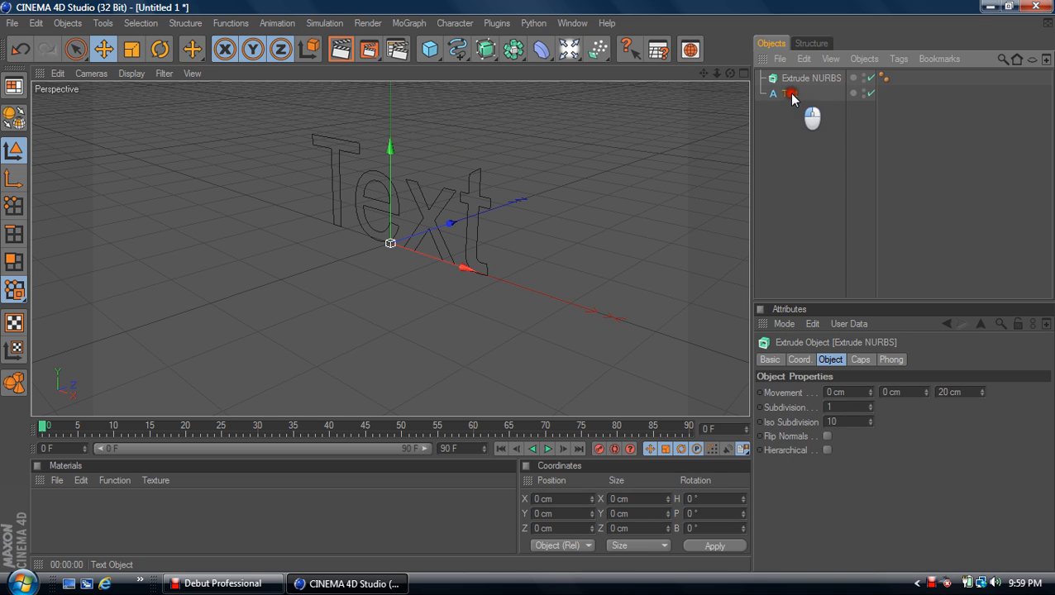
click(789, 94)
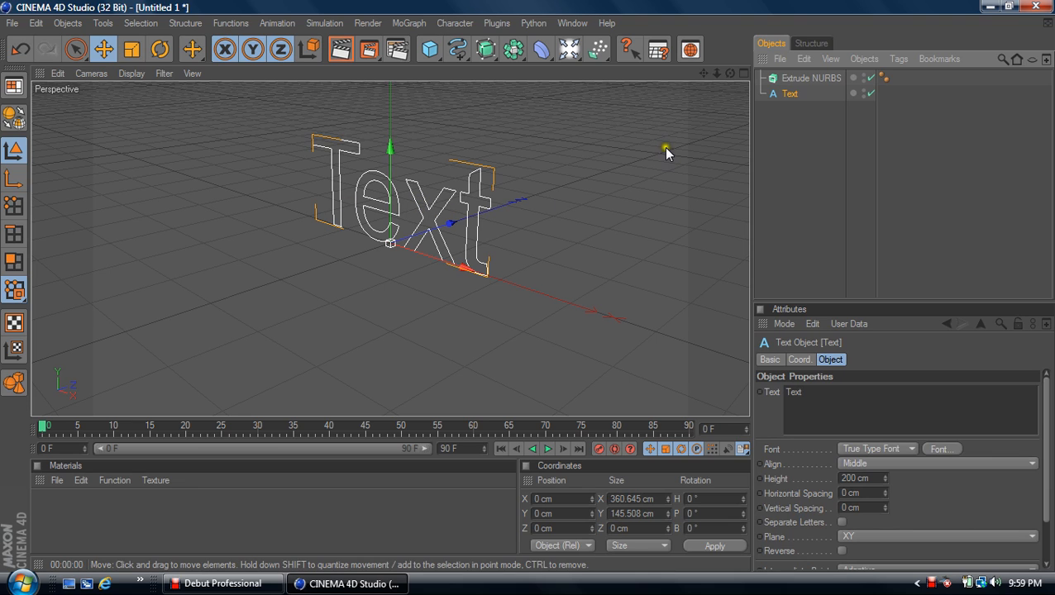
drag(794, 93, 801, 80)
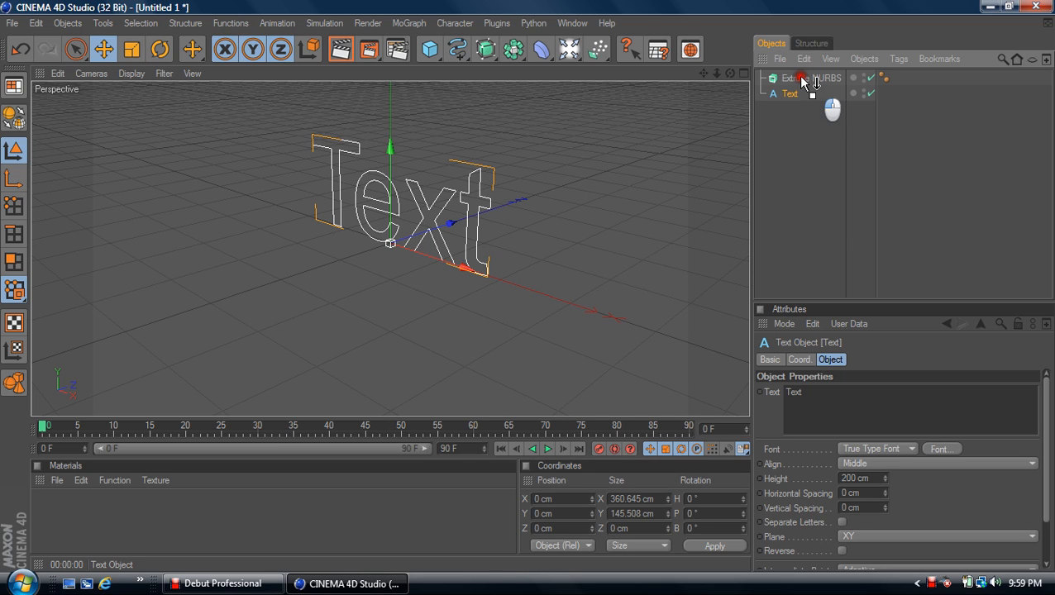
Nest the Text spline in the Extrude NURBS object and delete the whole extruded text group
drag(800, 80, 800, 80)
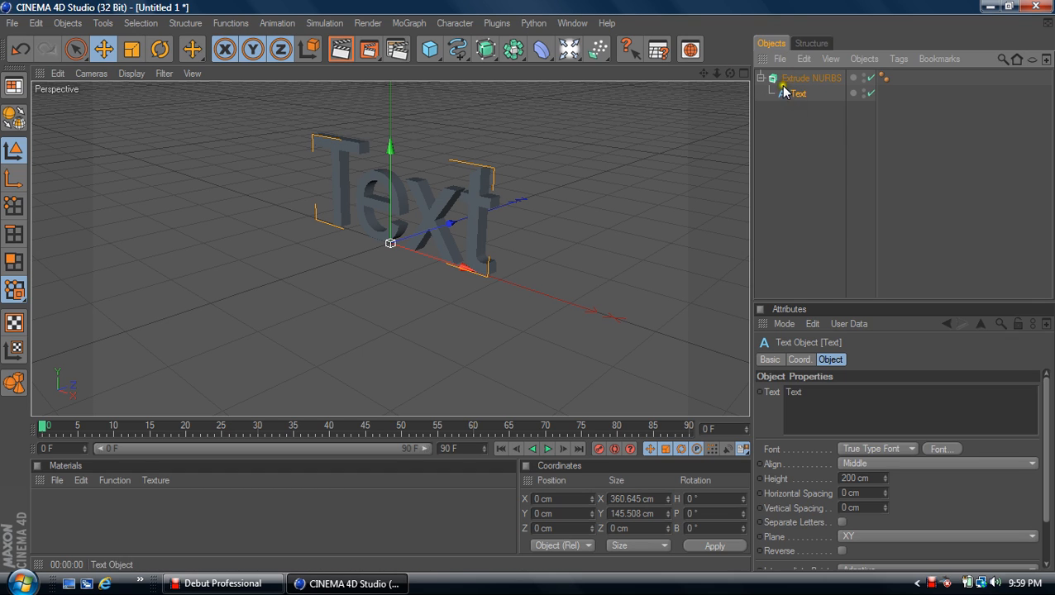
click(761, 78)
click(781, 80)
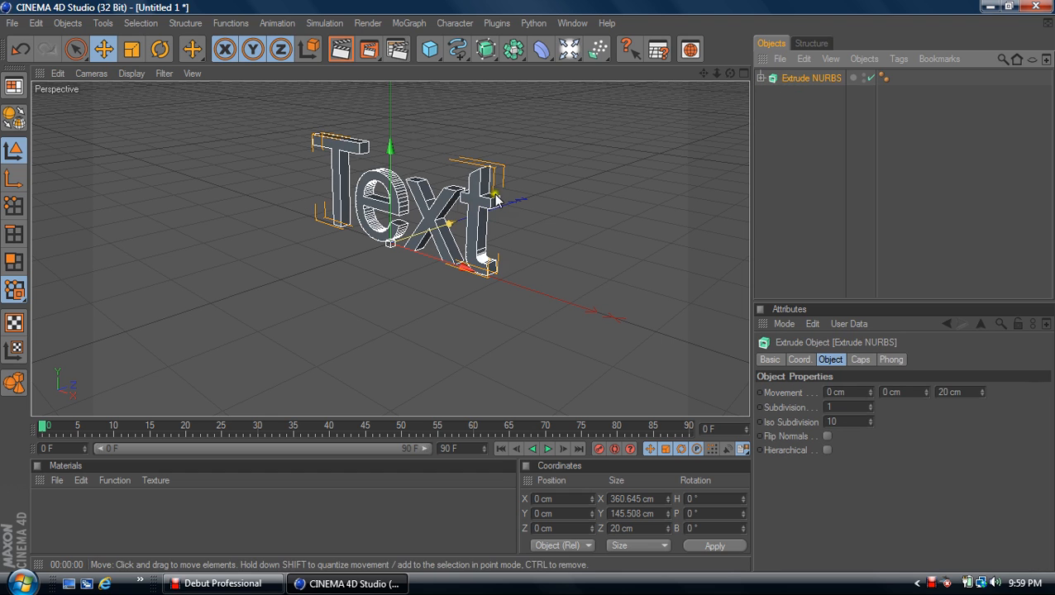
mouse_move(730, 74)
mouse_down()
mouse_move(518, 280)
mouse_move(551, 264)
mouse_move(525, 303)
mouse_move(558, 142)
mouse_move(543, 297)
mouse_move(551, 289)
mouse_move(483, 309)
mouse_move(528, 287)
mouse_move(527, 271)
mouse_move(527, 286)
mouse_up()
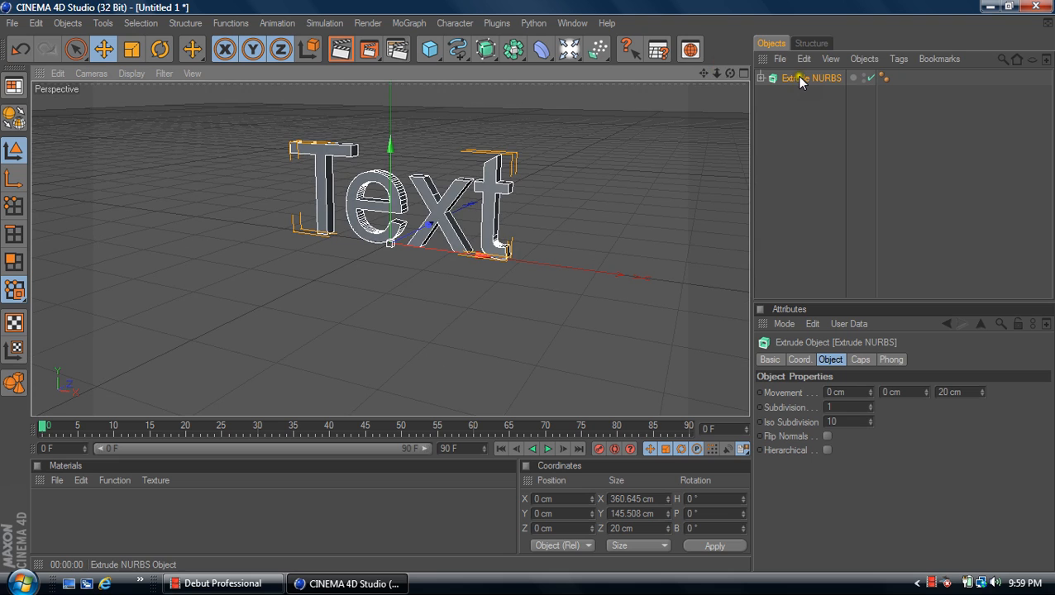
key(Delete)
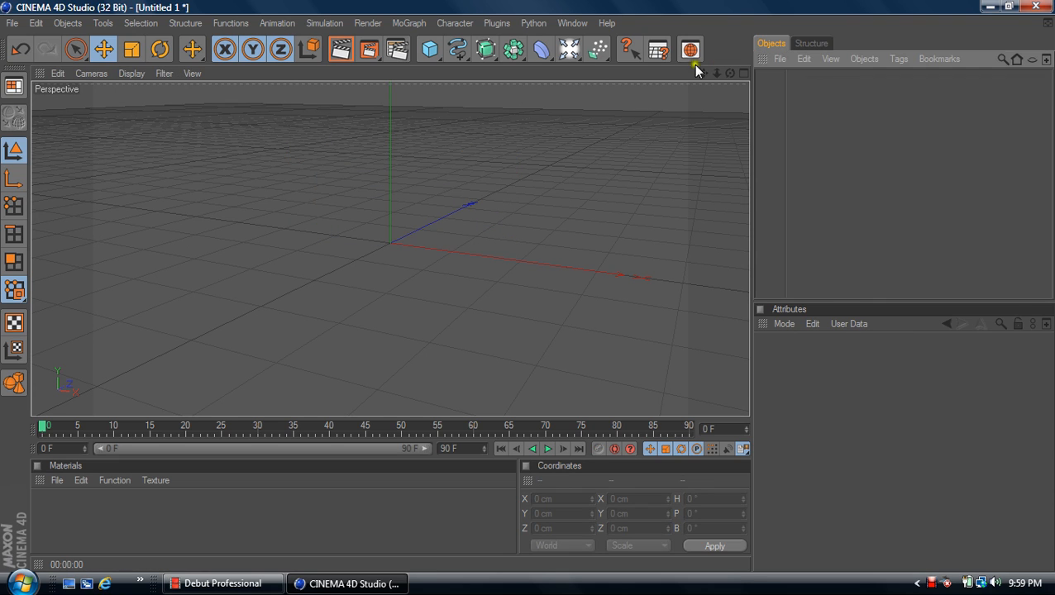
Add a MoText object and move it along the X axis to about -240.5 cm
click(414, 23)
click(412, 25)
click(410, 25)
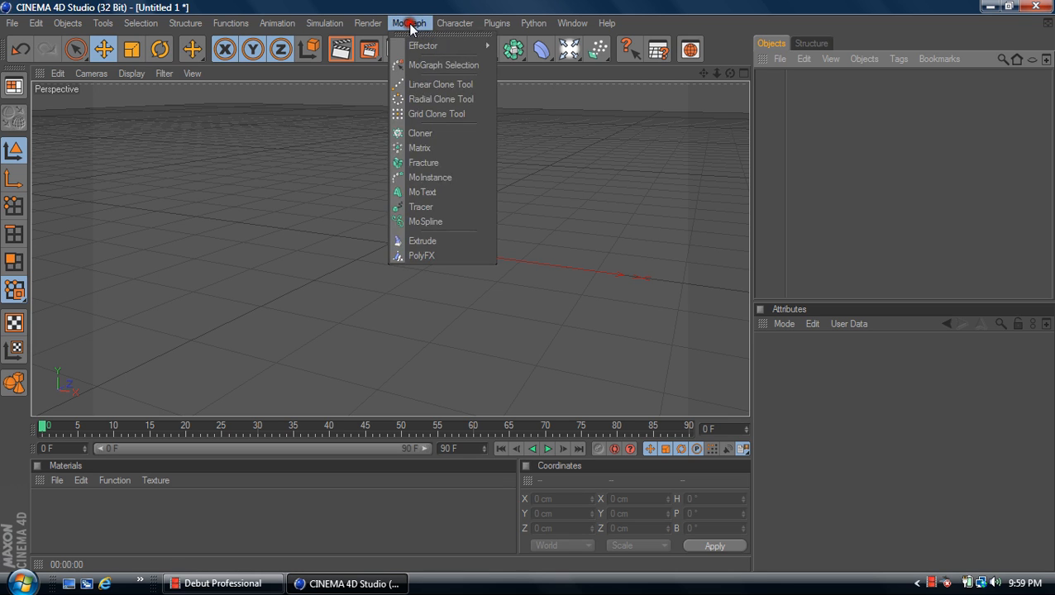
click(432, 193)
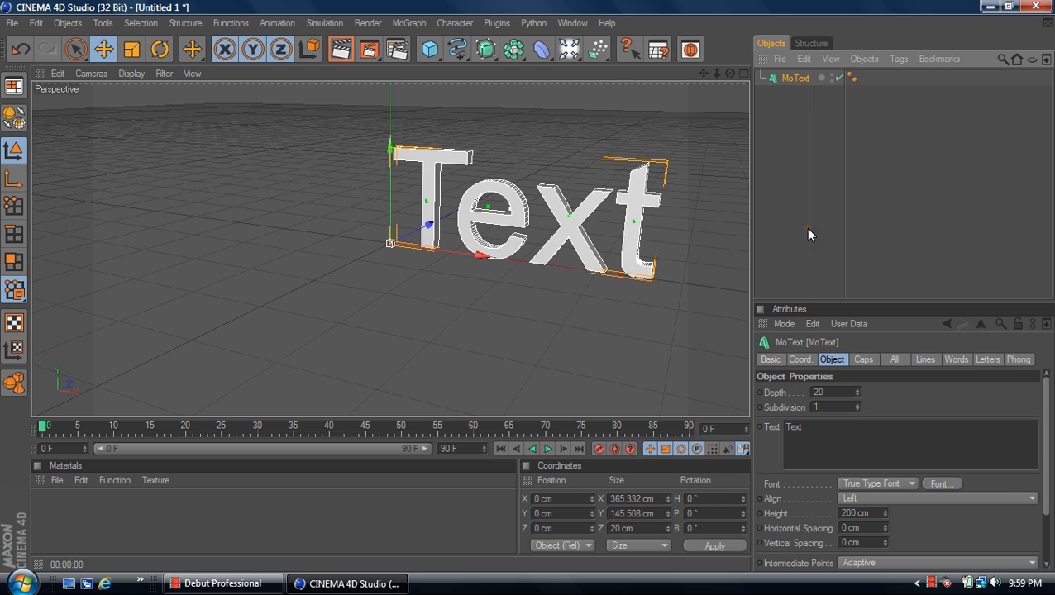
click(478, 255)
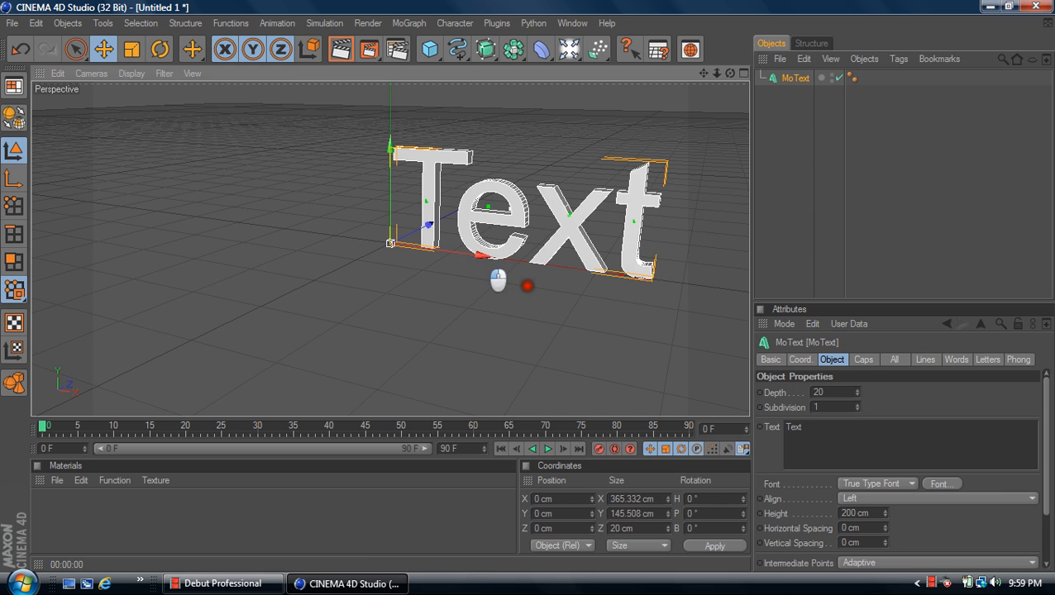
drag(479, 256, 344, 238)
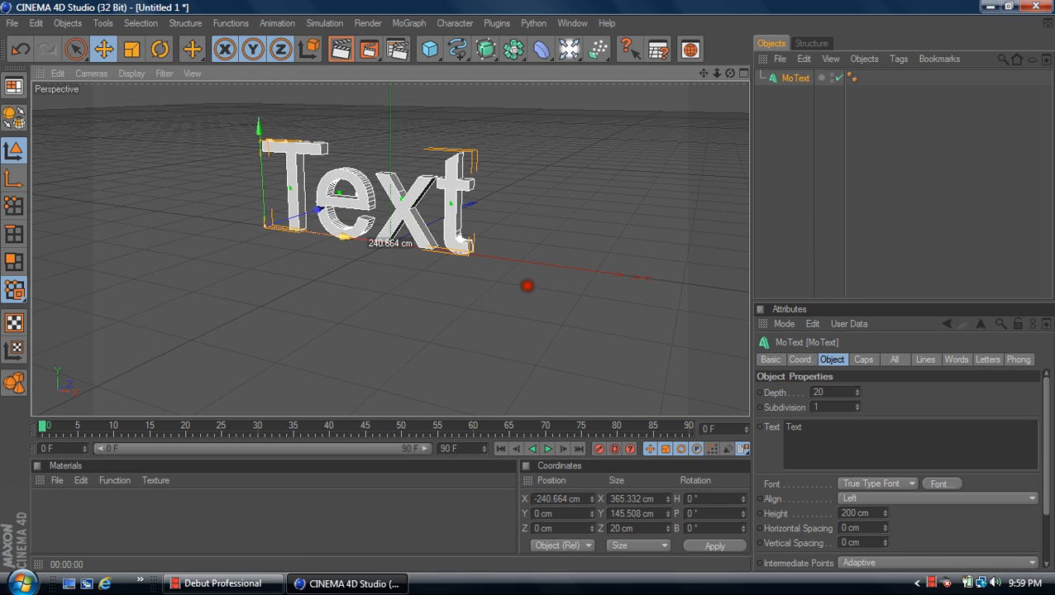
click(829, 99)
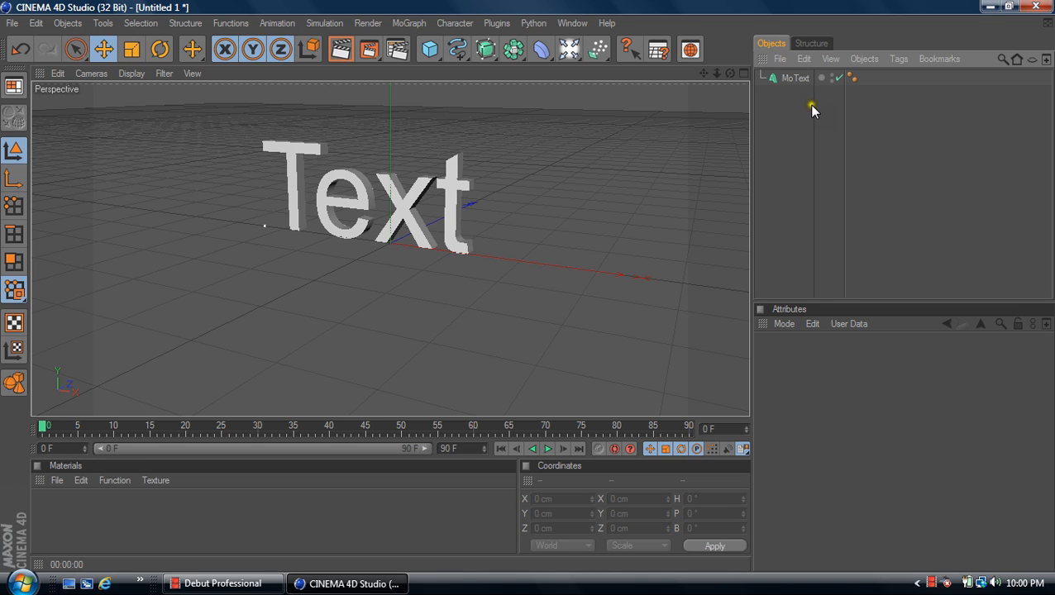
Change the MoText object's text to REVZ
click(799, 78)
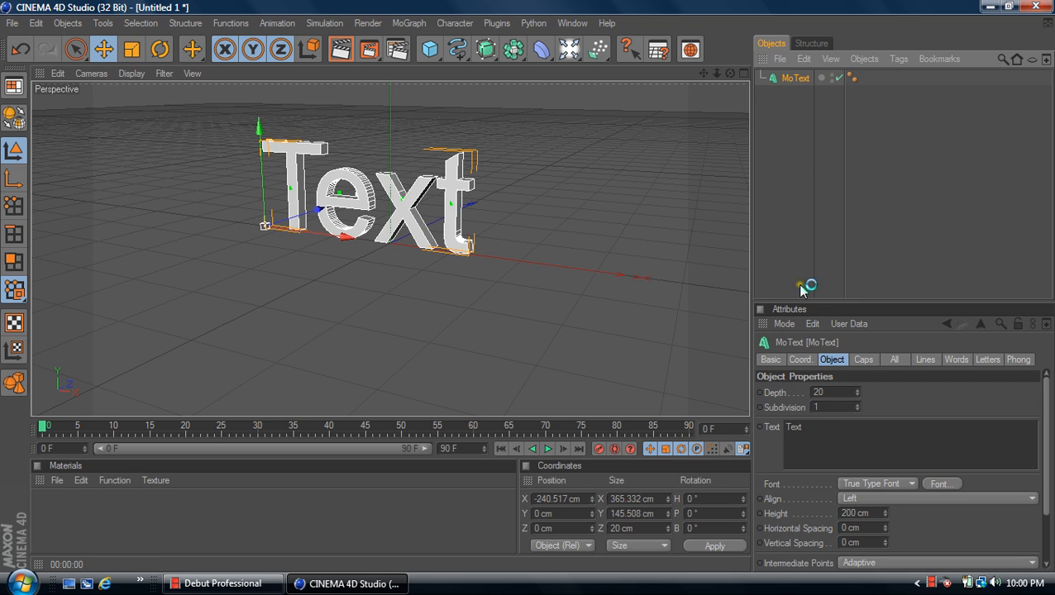
double_click(807, 431)
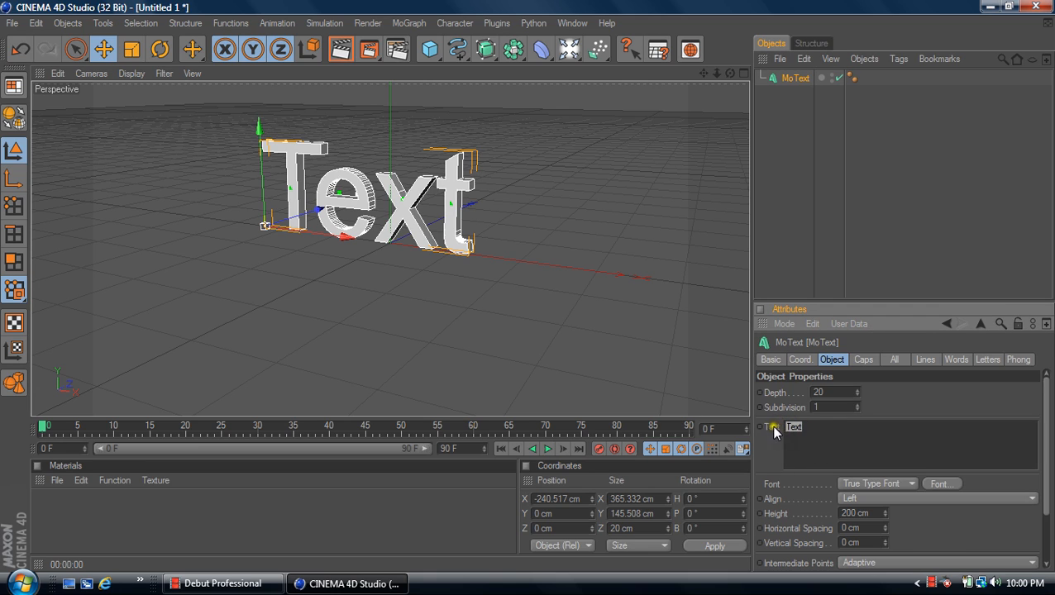
text(REVZ)
click(800, 444)
click(818, 453)
key(Return)
click(876, 271)
click(867, 279)
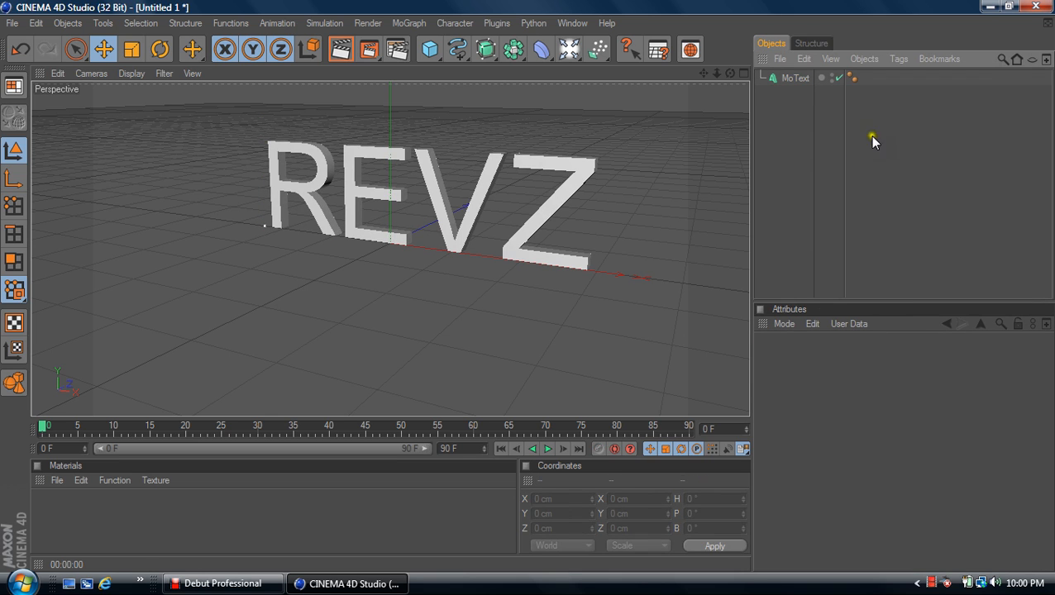
Set the font of the REVZ text to Matisse ITC in regular style
click(792, 77)
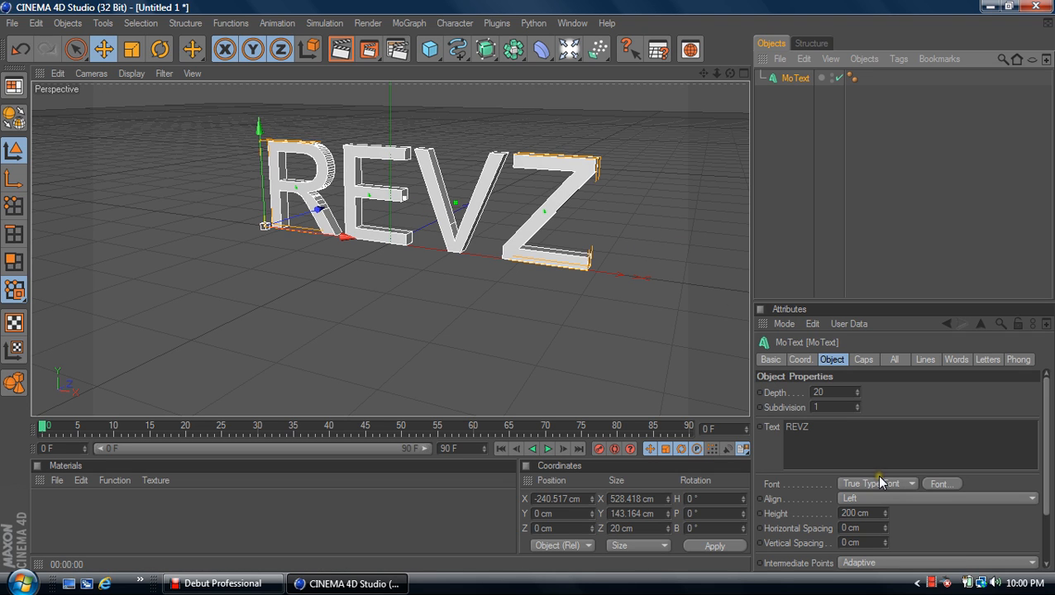
click(941, 484)
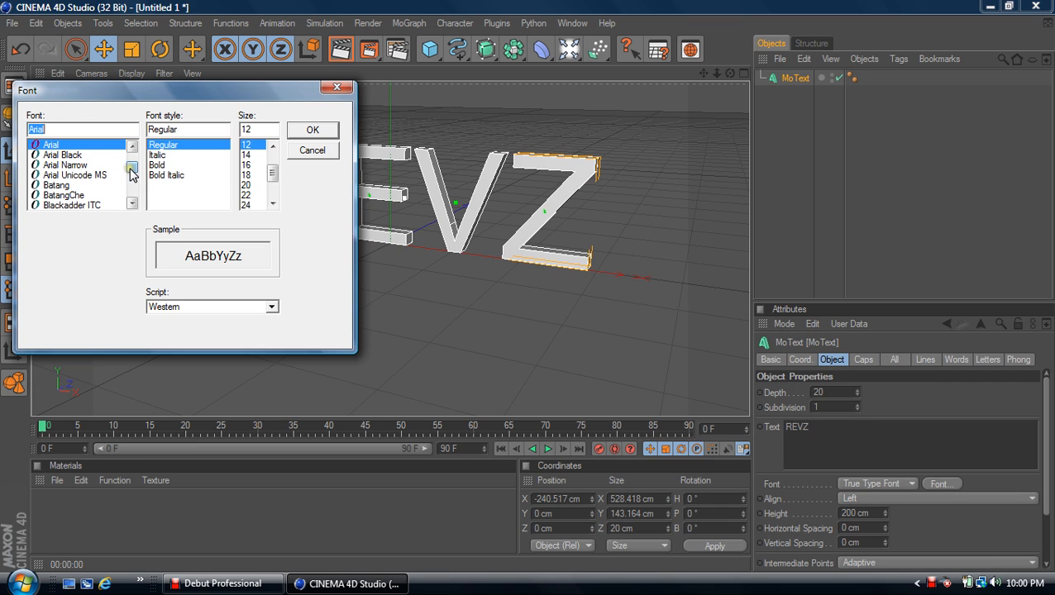
drag(130, 172, 130, 181)
click(91, 155)
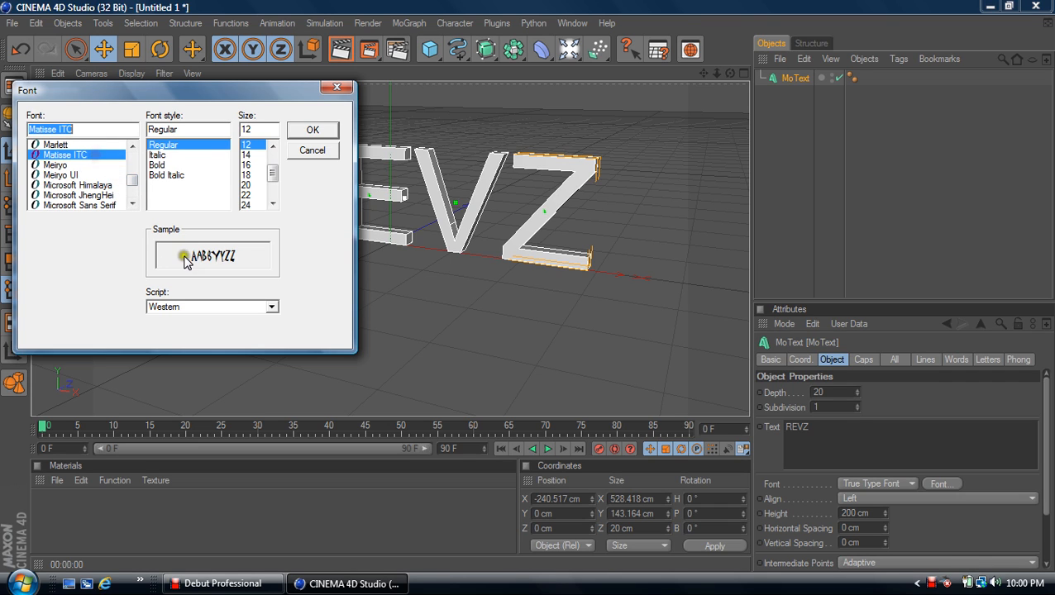
click(78, 145)
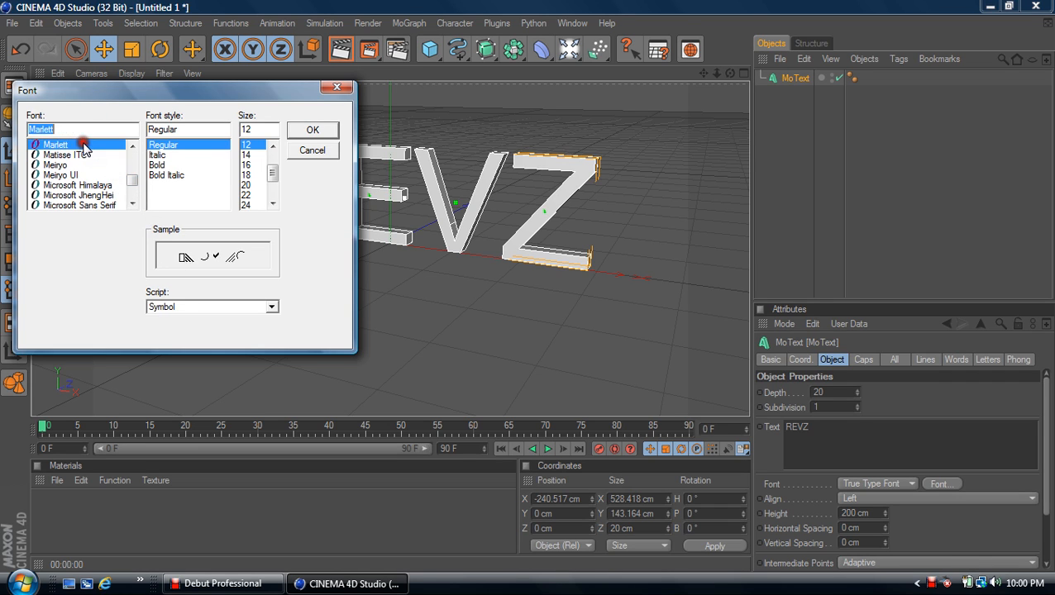
click(104, 156)
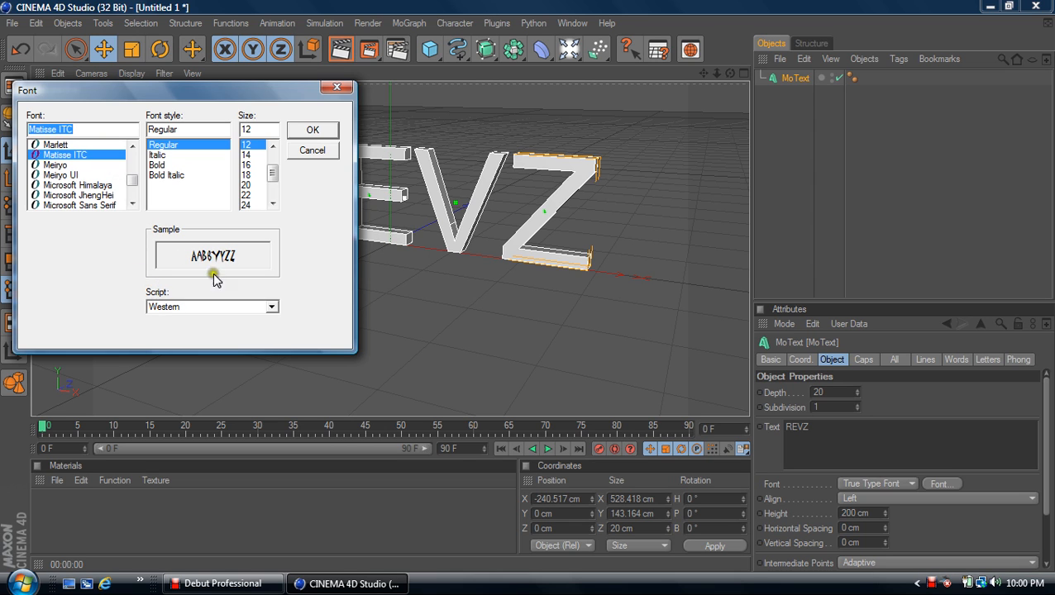
click(316, 130)
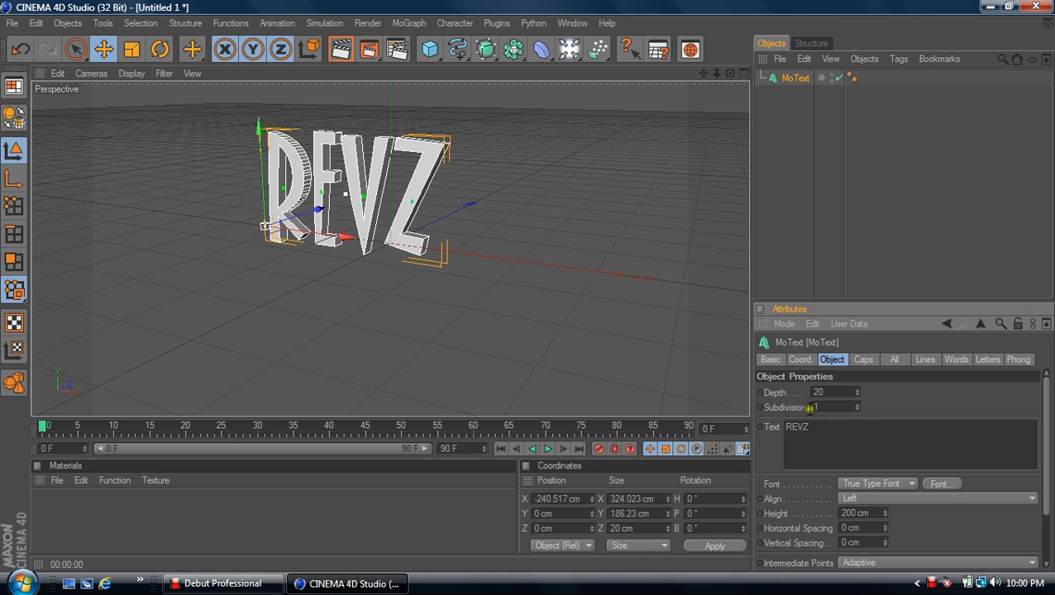
Change the REVZ text's font to Cambria and set its depth to 100
click(941, 484)
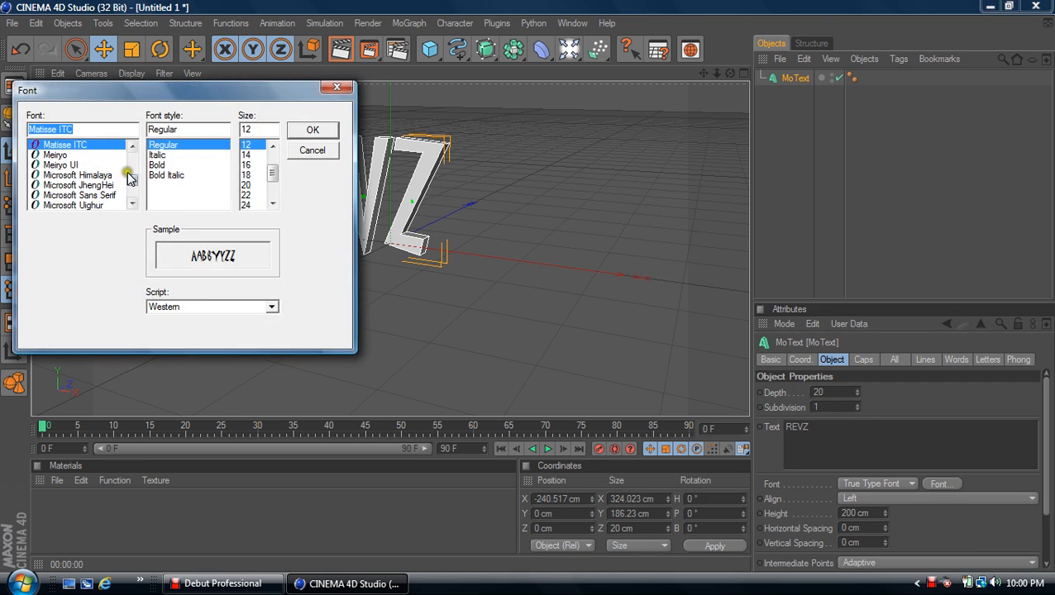
drag(130, 175, 133, 169)
click(79, 175)
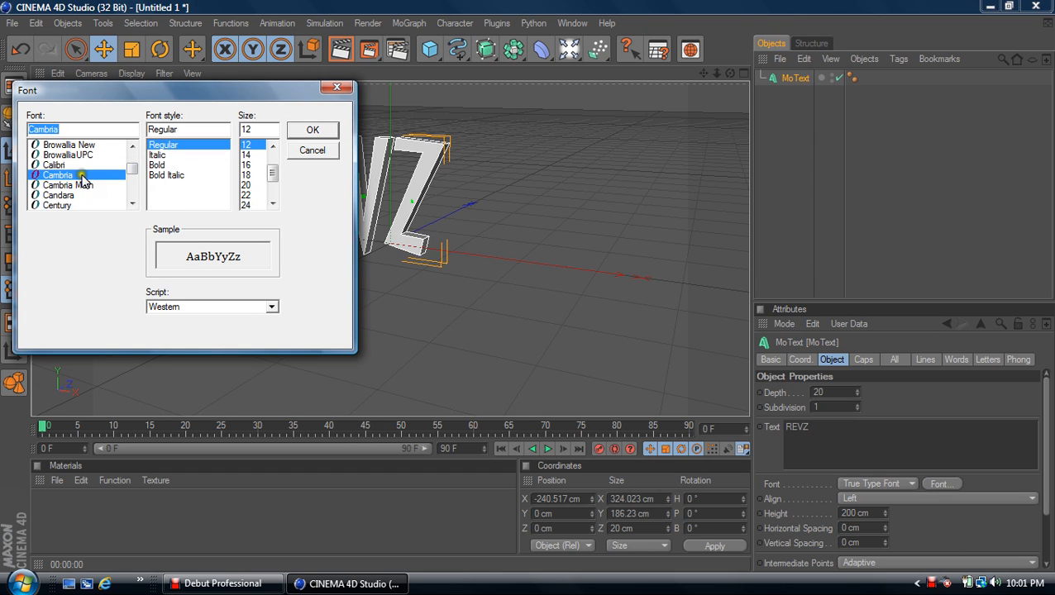
click(324, 131)
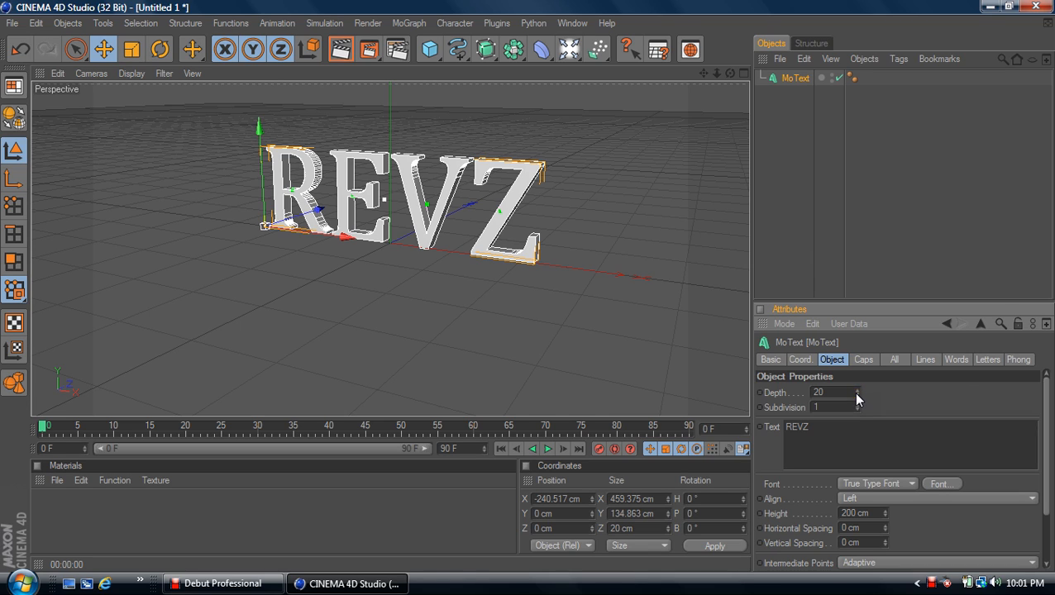
click(823, 394)
mouse_move(857, 389)
mouse_down()
mouse_move(870, 406)
mouse_move(857, 395)
mouse_up()
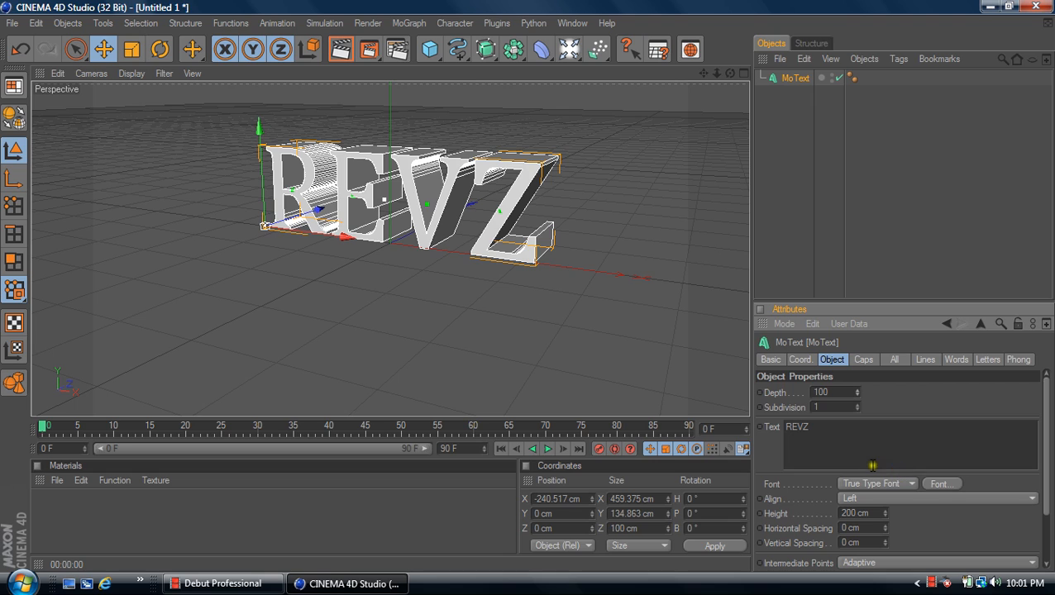
Set both the start and end caps of the MoText object to Fillet Cap
click(864, 363)
click(860, 392)
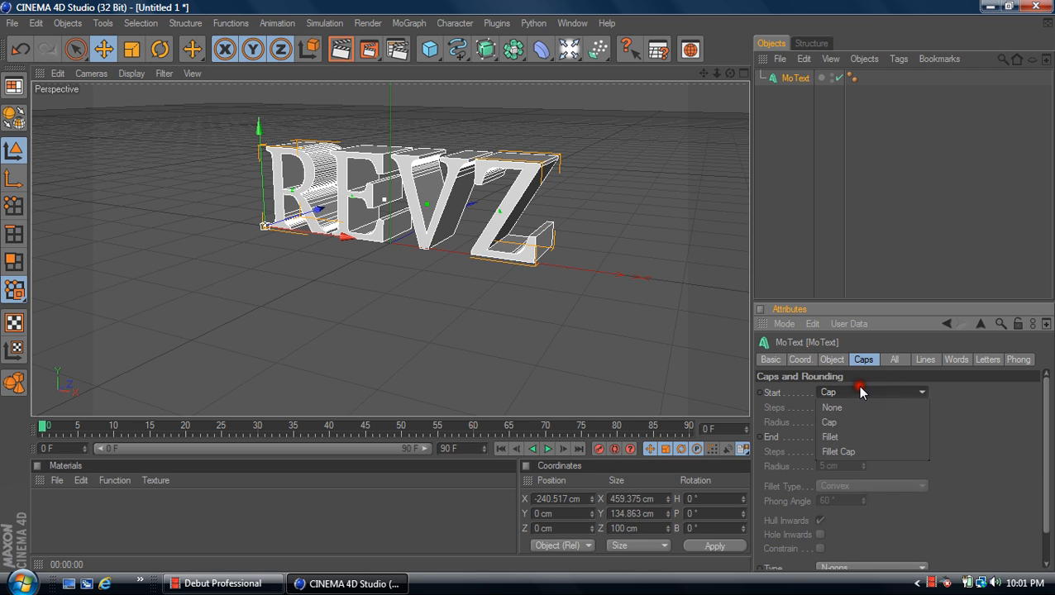
click(859, 451)
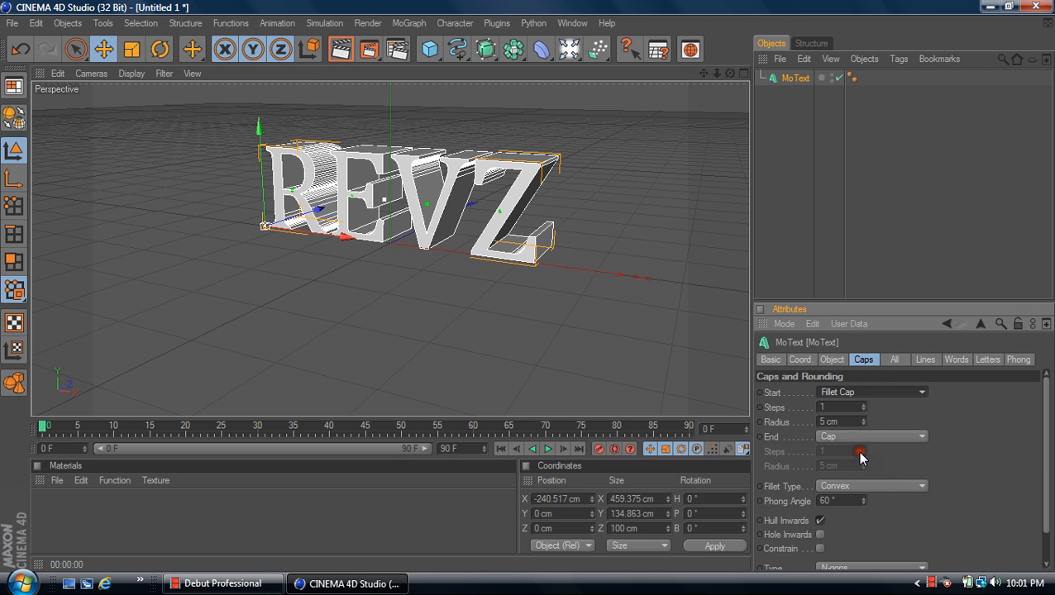
click(866, 436)
click(853, 495)
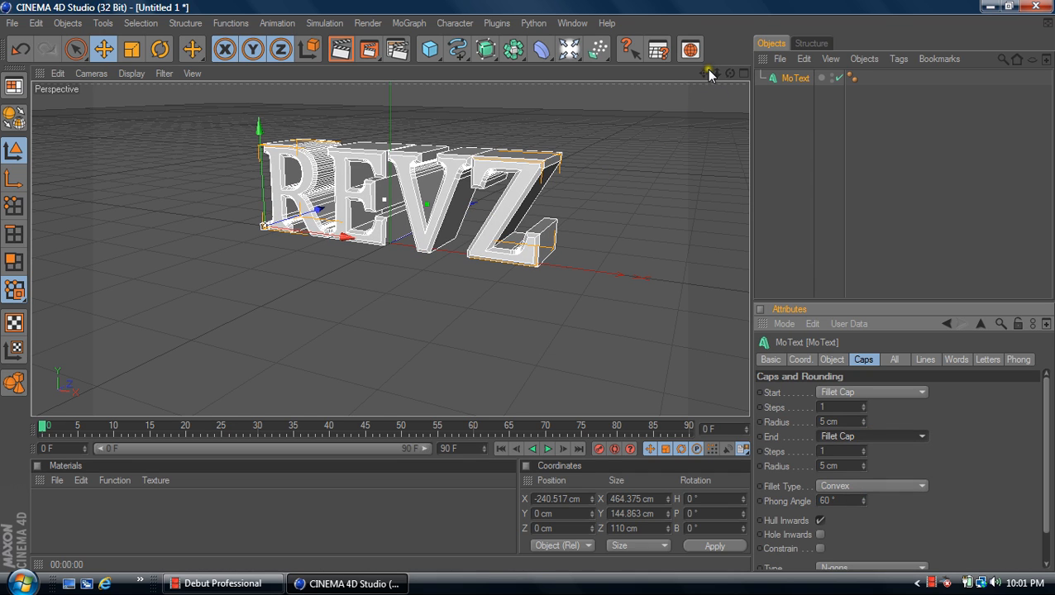
Inspect the letters' beveled edges up close with test renders from the front and from above
drag(717, 72, 527, 287)
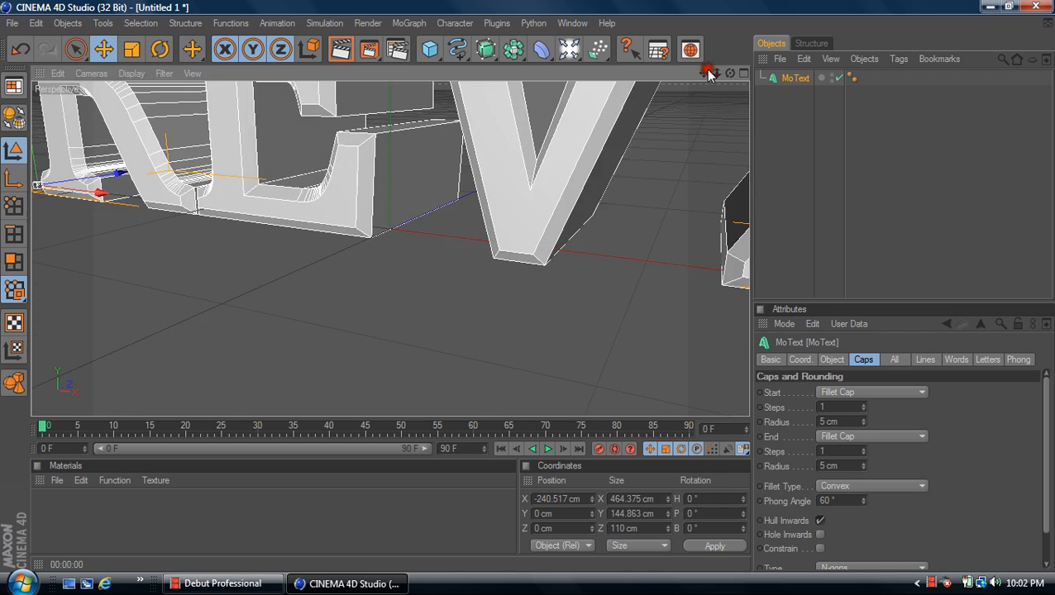
drag(717, 73, 537, 284)
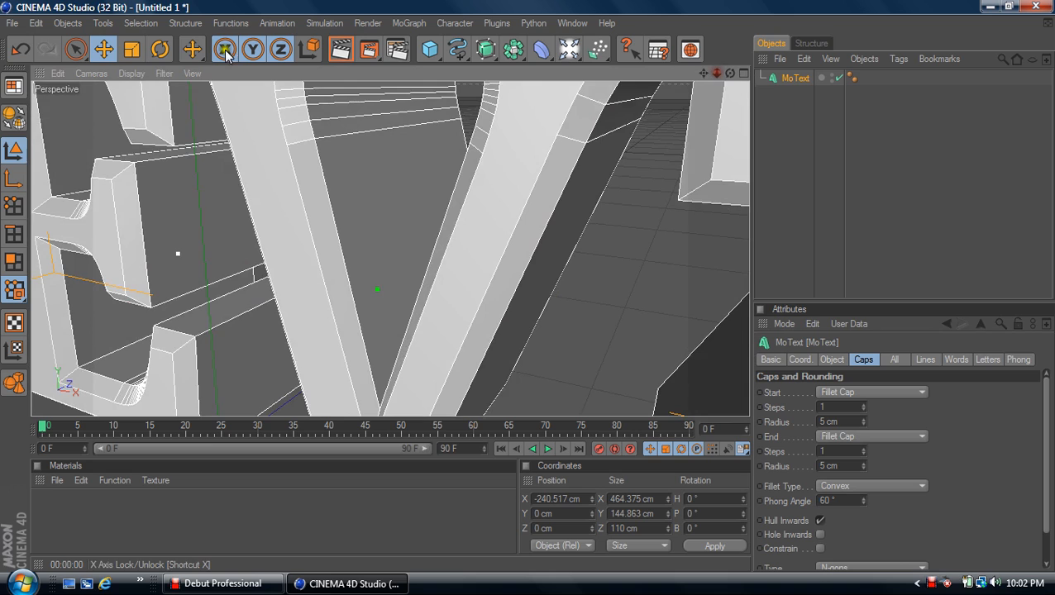
click(345, 48)
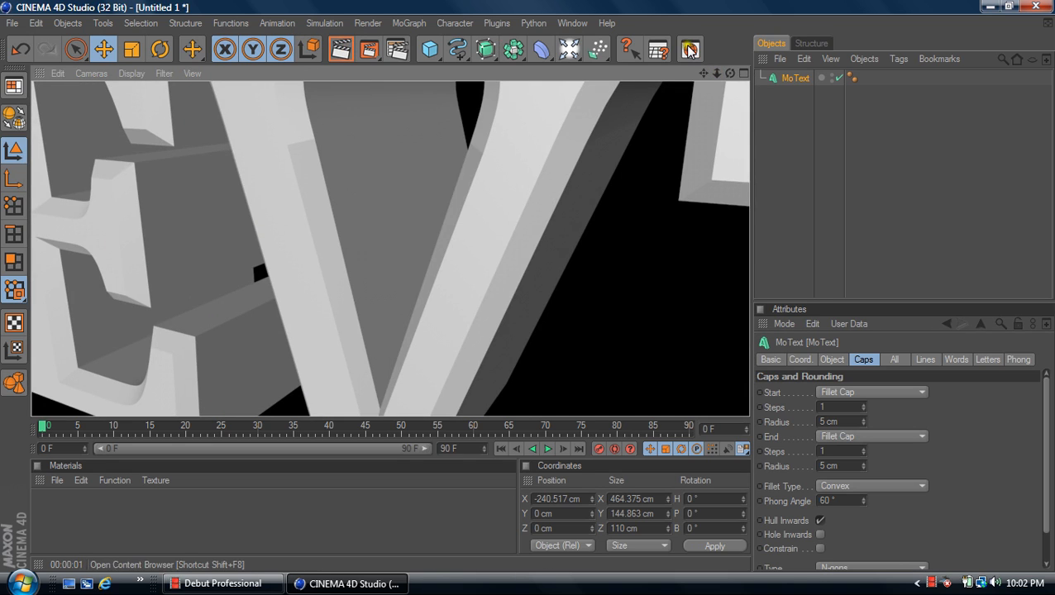
mouse_move(731, 72)
mouse_down()
mouse_move(506, 291)
mouse_move(527, 283)
mouse_move(534, 295)
mouse_up()
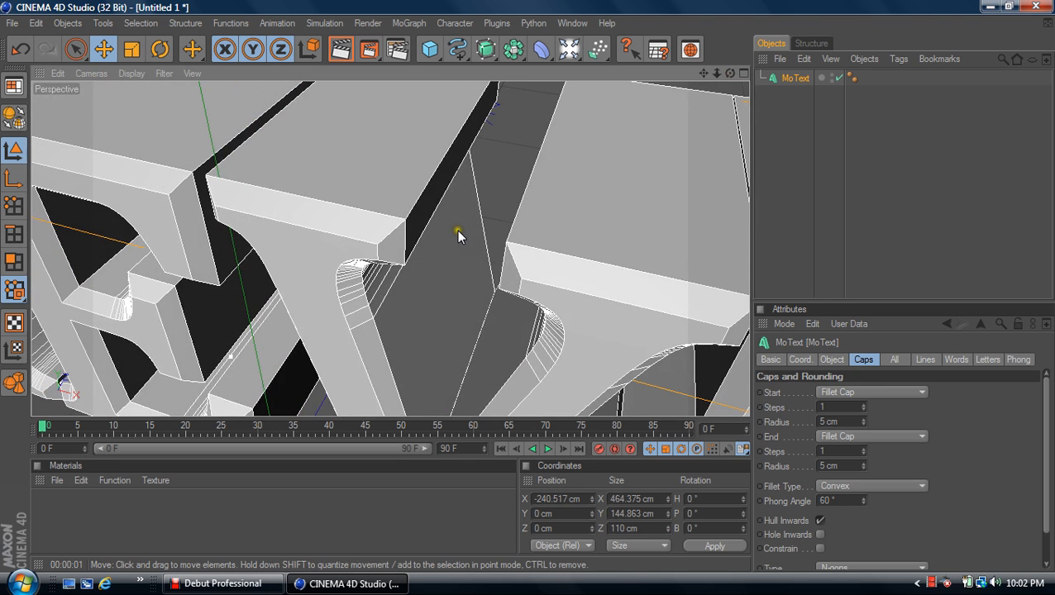
click(340, 52)
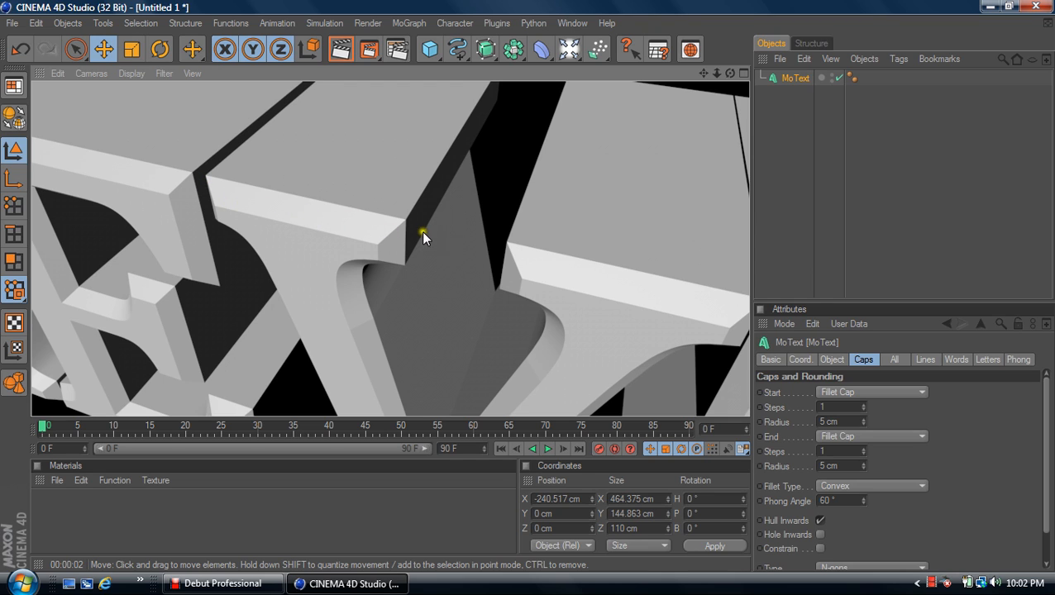
Set the start and end fillet steps of the caps to 3 and render the view to check the rounding
click(864, 405)
click(864, 405)
click(863, 450)
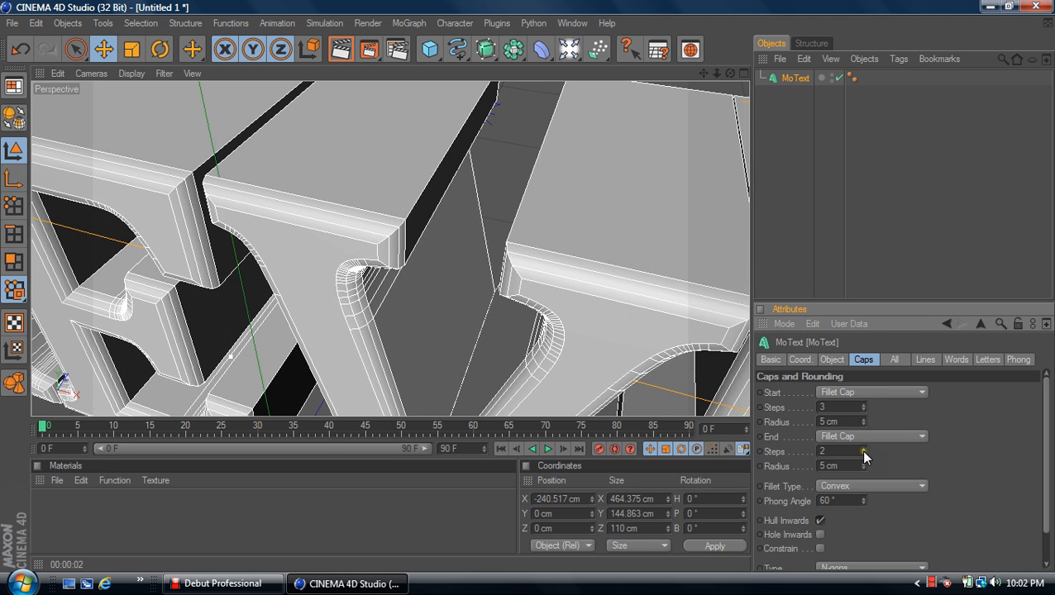
click(863, 450)
click(340, 52)
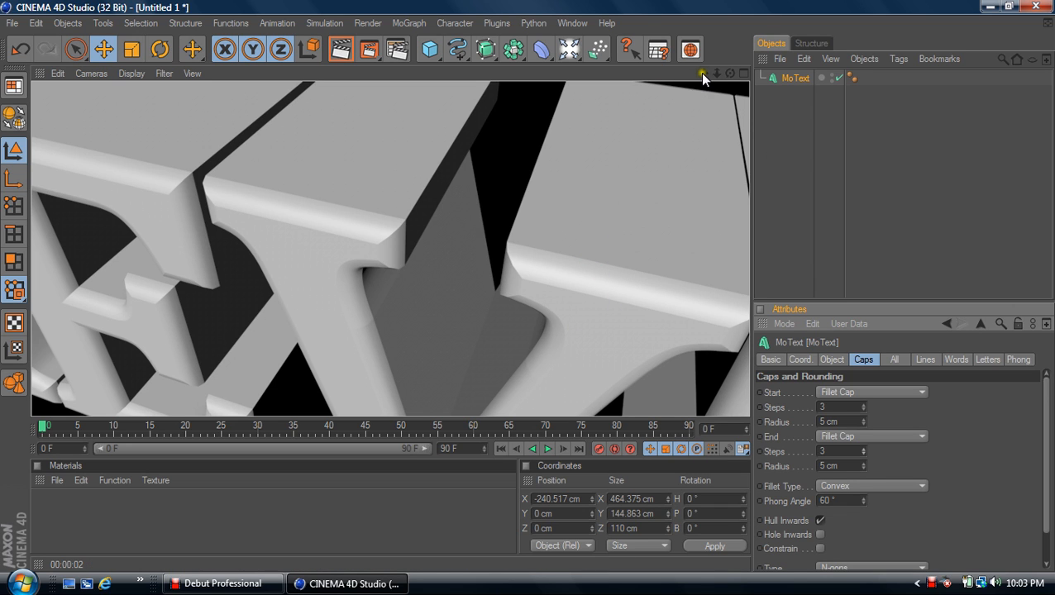
Deselect the MoText object with the whole word framed in the view and create a new material
drag(701, 73, 555, 282)
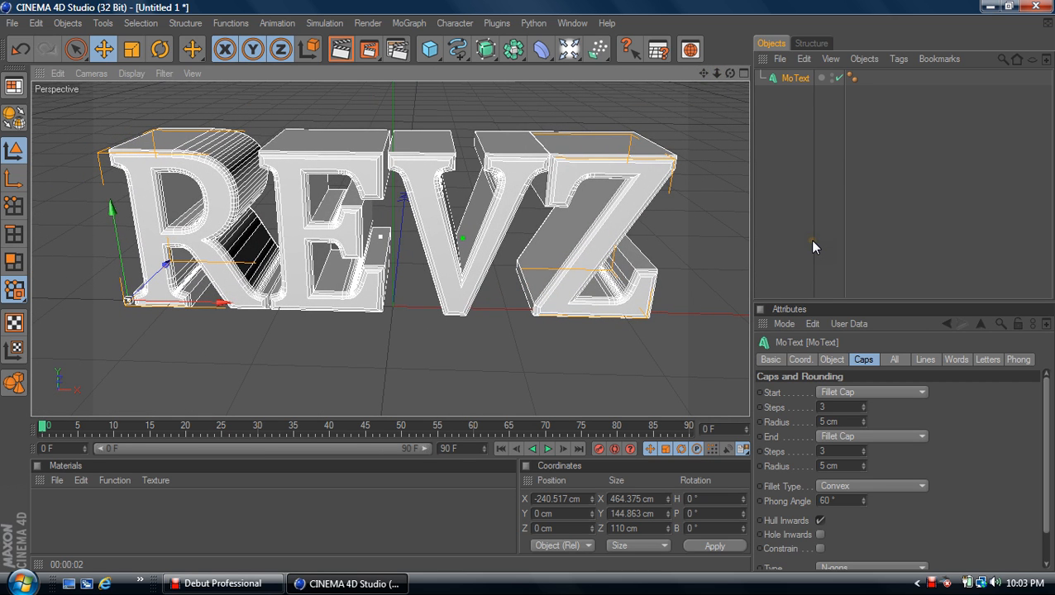
click(792, 230)
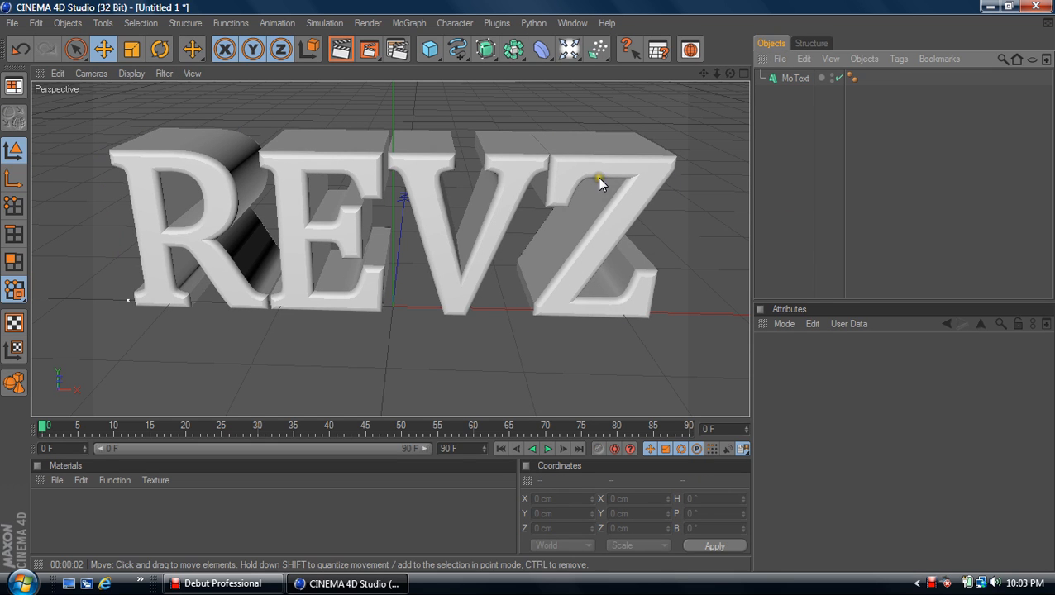
double_click(38, 519)
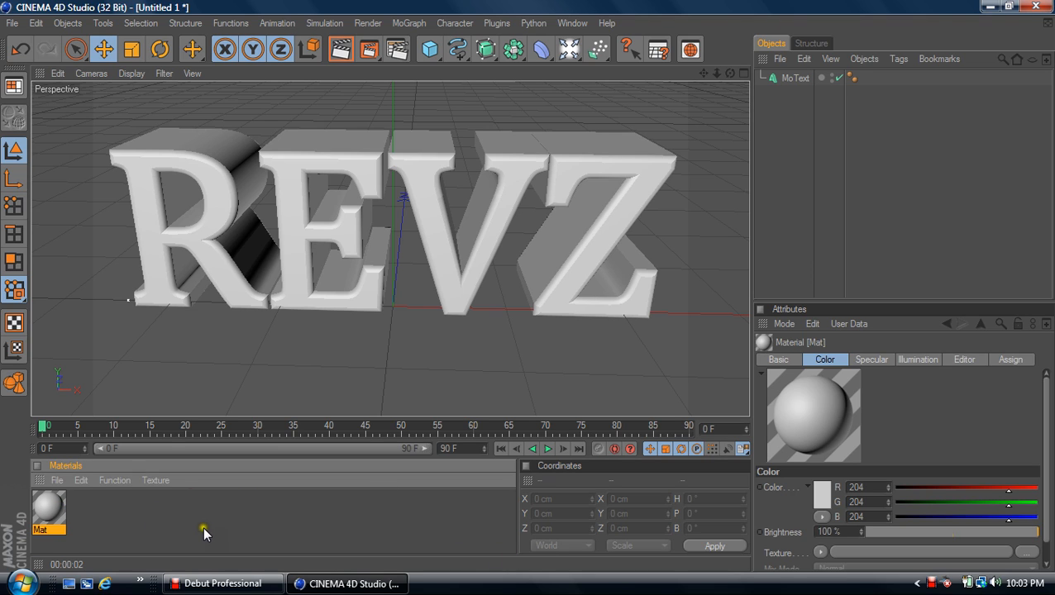
Create a second new material alongside the existing Mat material
click(58, 480)
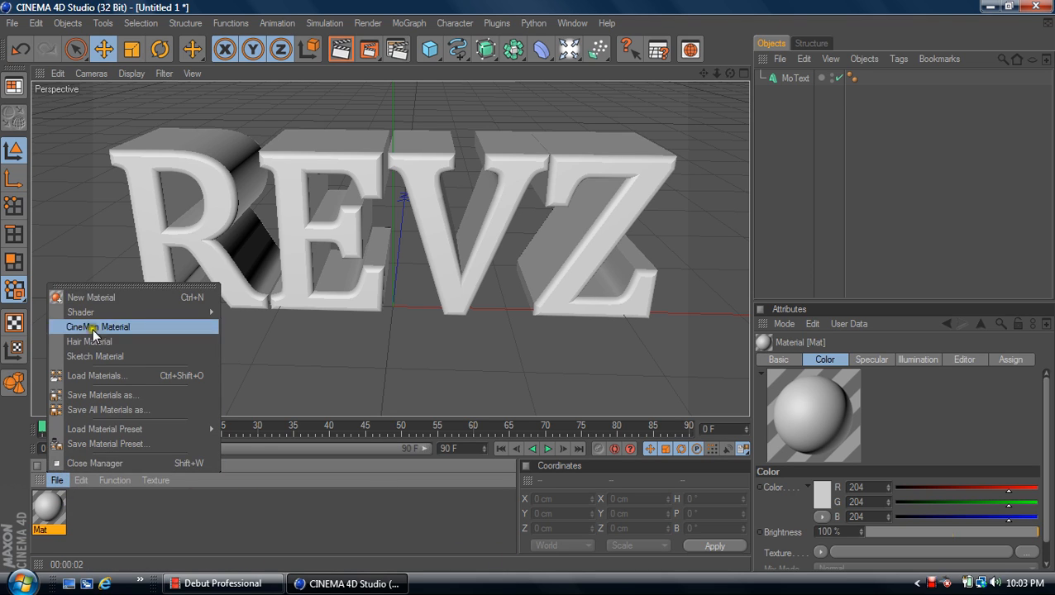
click(180, 297)
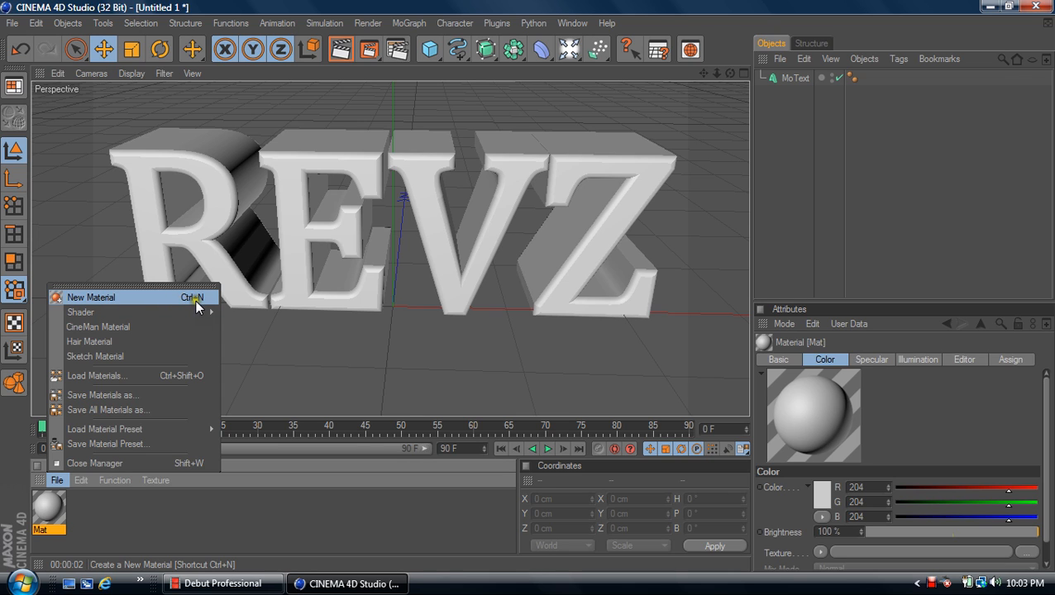
click(151, 296)
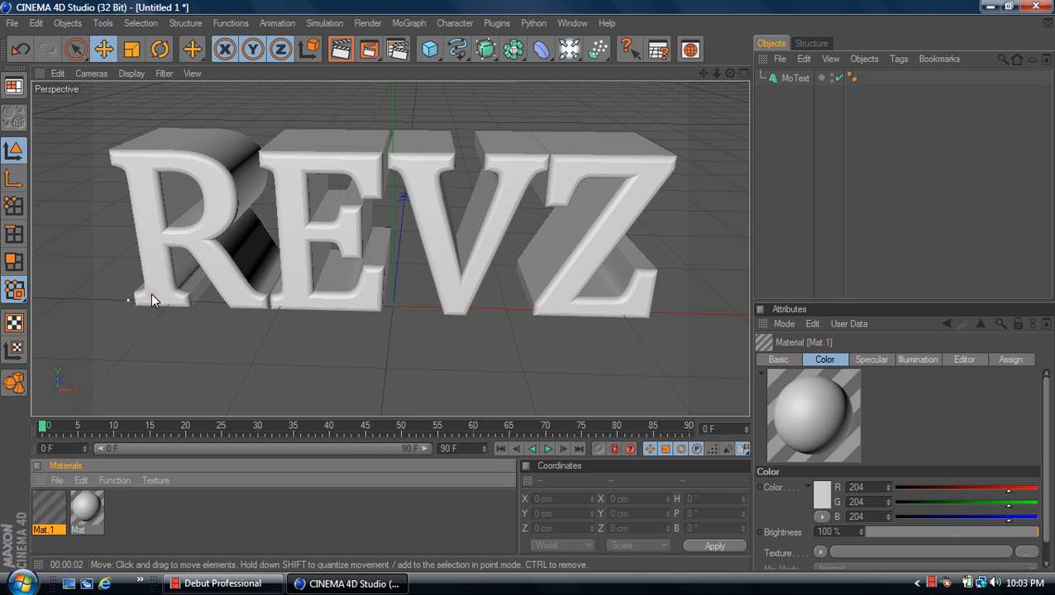
Open the Mat material for editing and set its color to blue with R 24, G 90, B 213
click(81, 519)
double_click(81, 518)
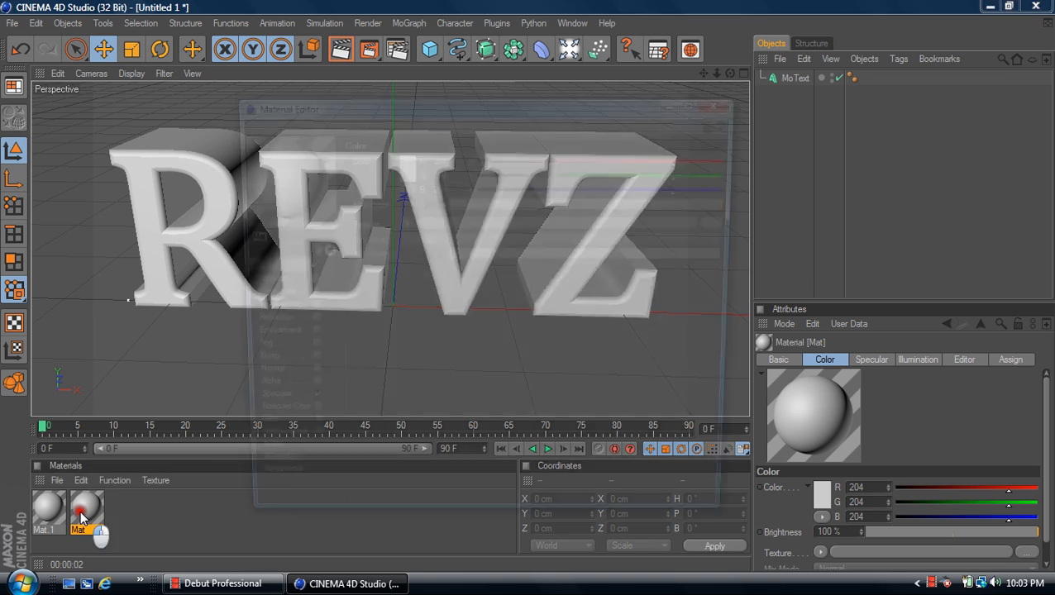
click(281, 269)
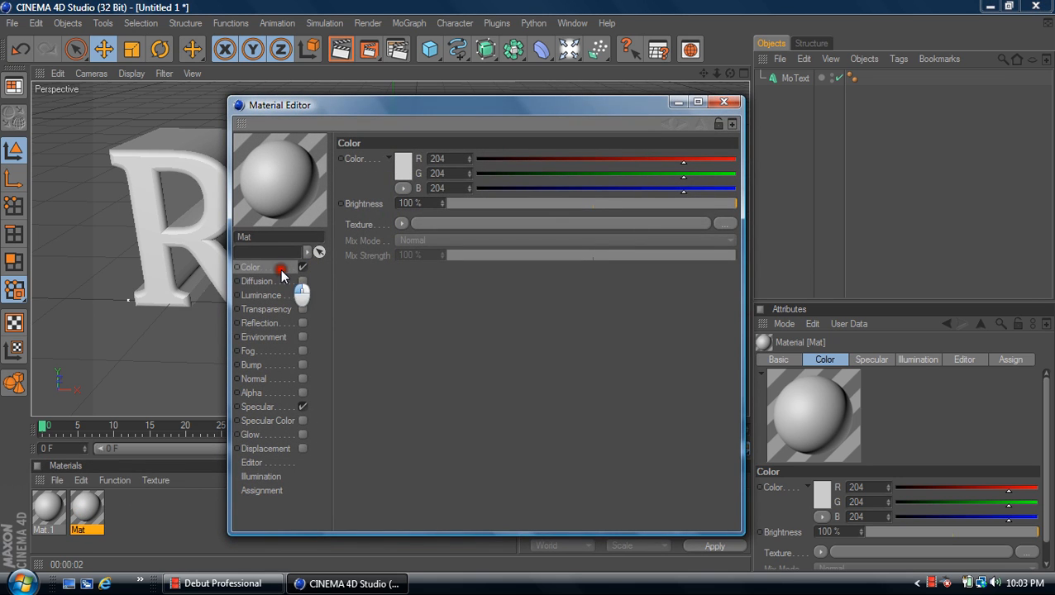
click(400, 160)
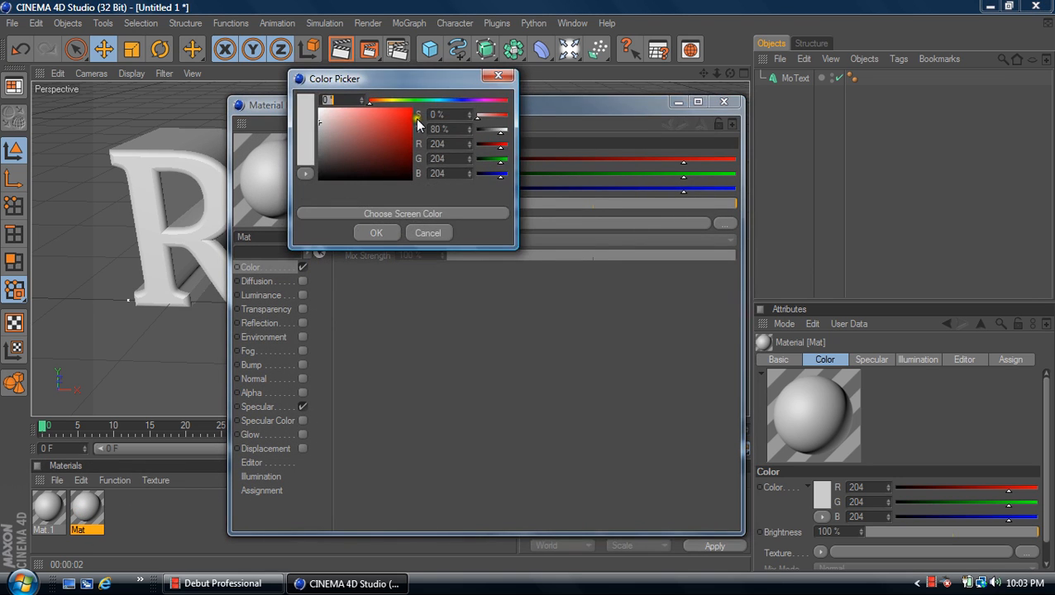
click(451, 100)
drag(451, 100, 453, 100)
click(402, 118)
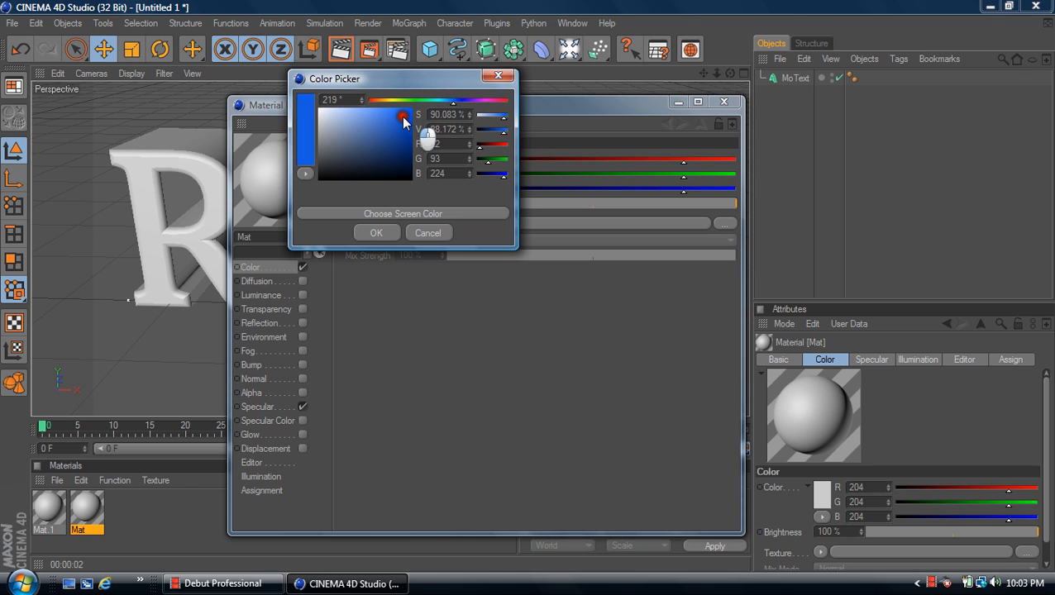
click(377, 233)
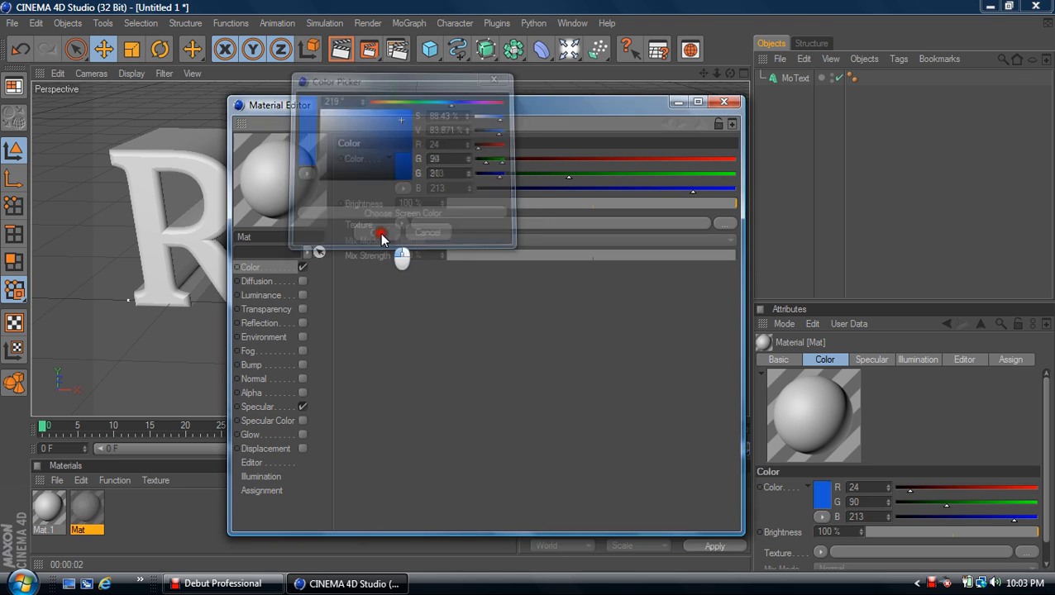
Disable the Mat material's specular channel, enable reflection at 20% brightness, and close the material's settings
click(303, 406)
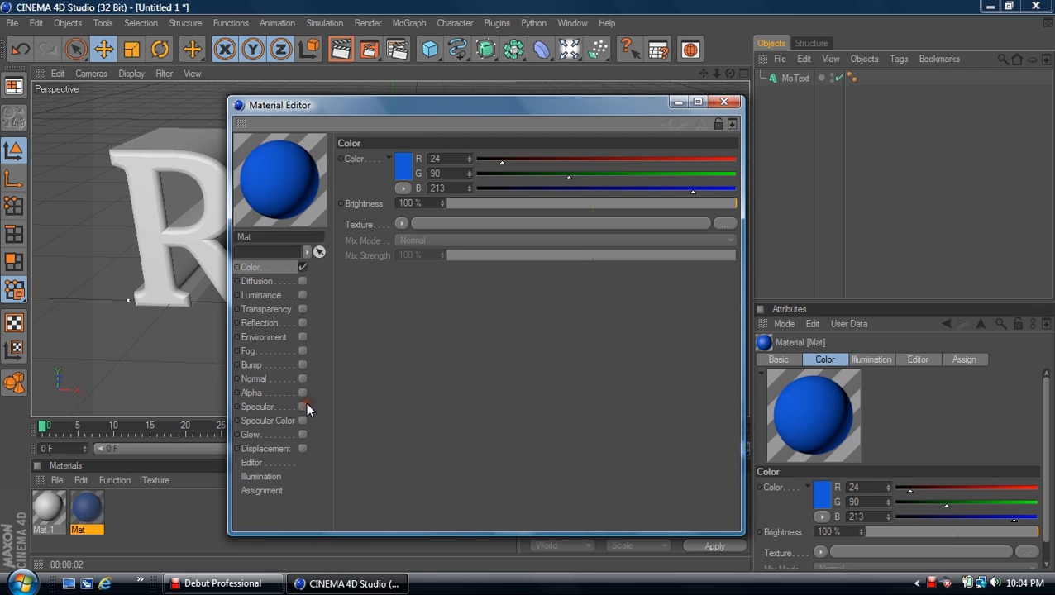
click(303, 322)
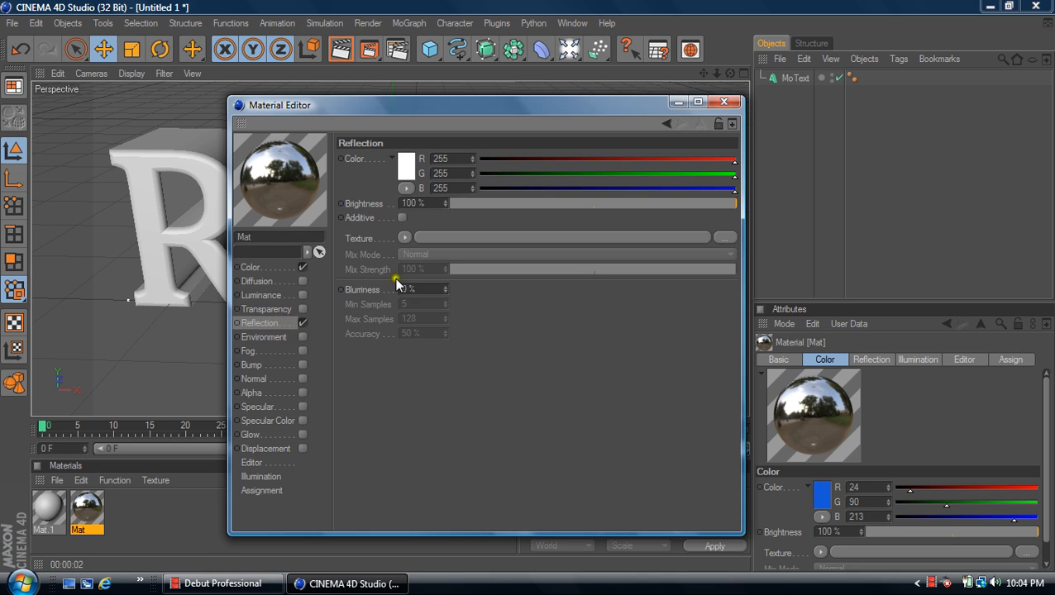
drag(535, 207, 507, 207)
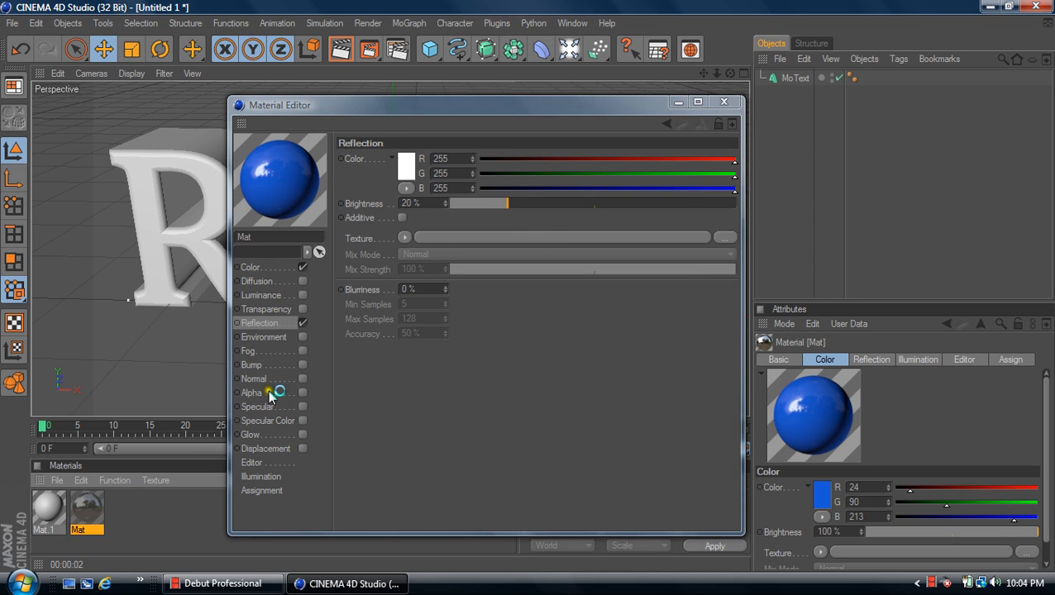
click(725, 102)
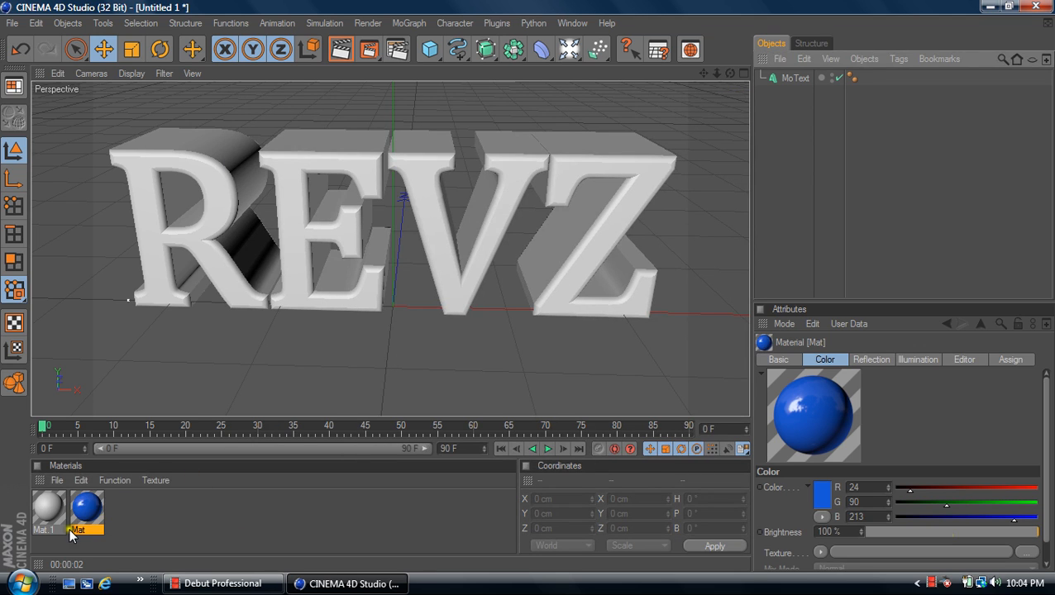
Apply the blue Mat material to the MoText object and render the view to check it
drag(87, 508, 787, 80)
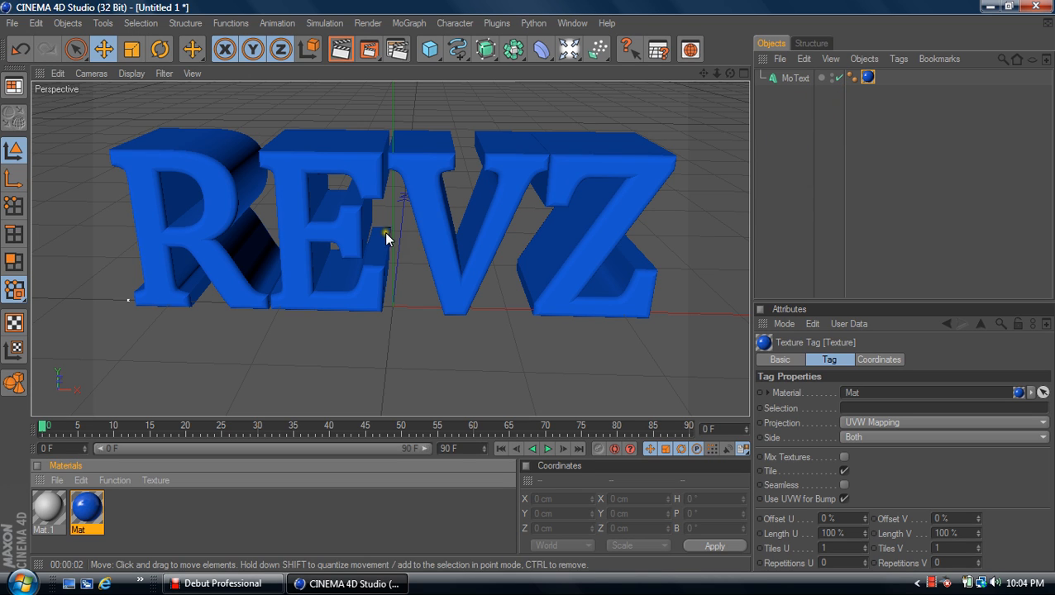
click(342, 52)
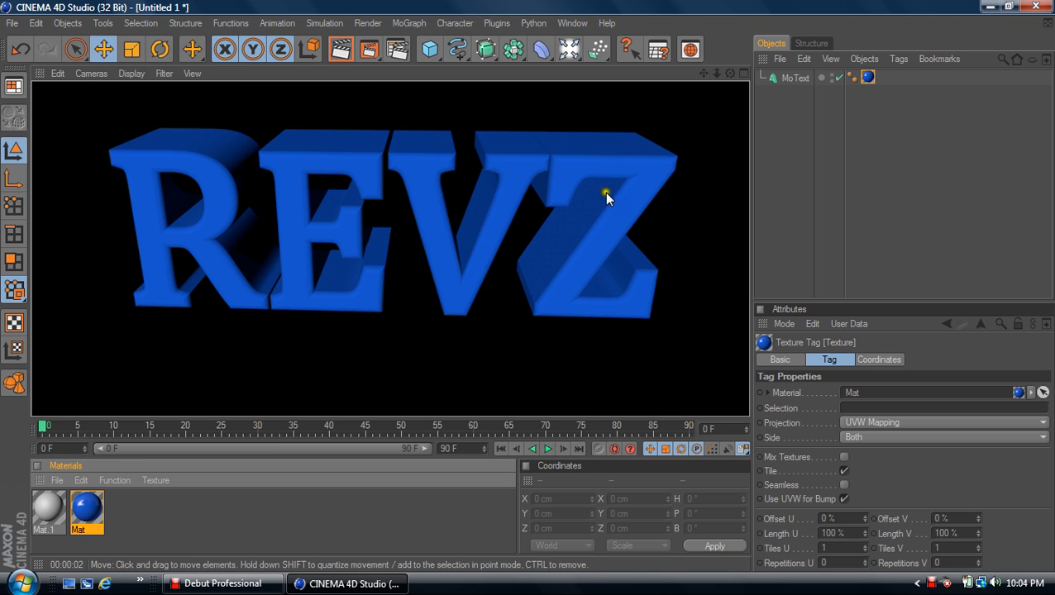
click(120, 513)
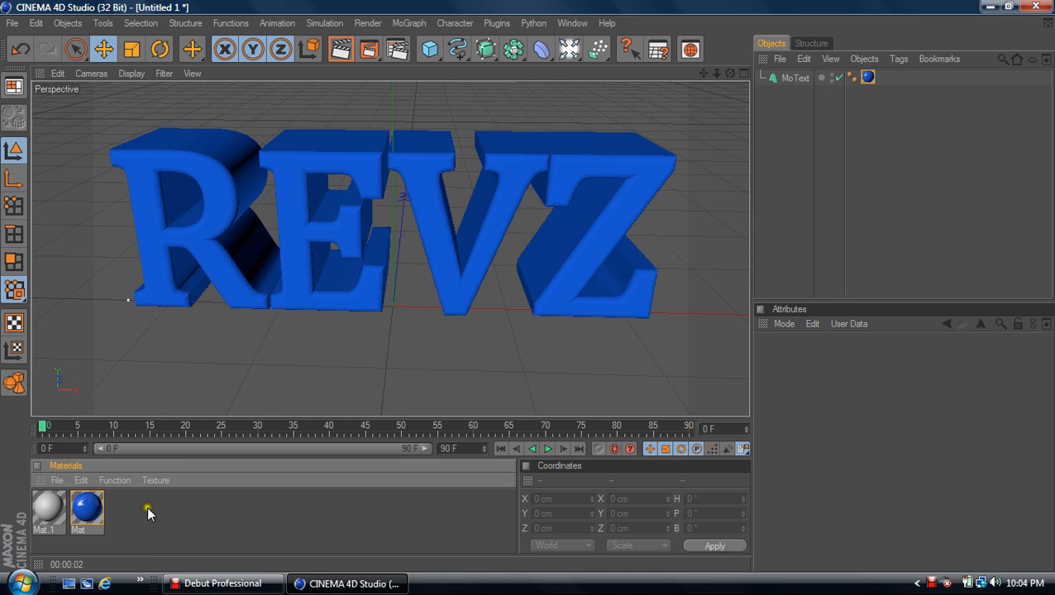
click(142, 513)
Duplicate the MoText object, with the letters seen from above
click(791, 79)
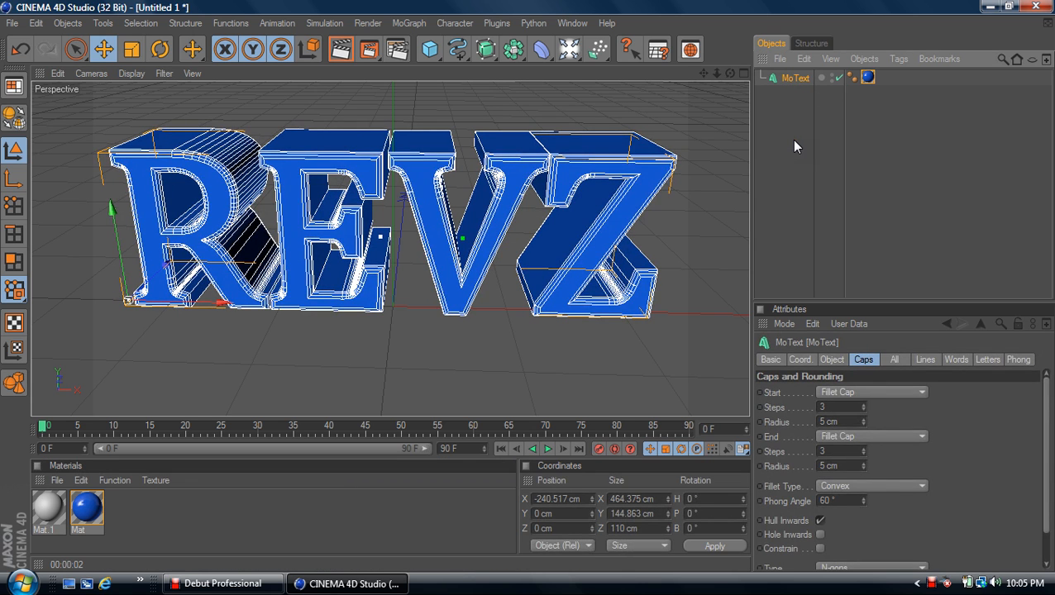
drag(731, 74, 654, 132)
drag(527, 286, 661, 129)
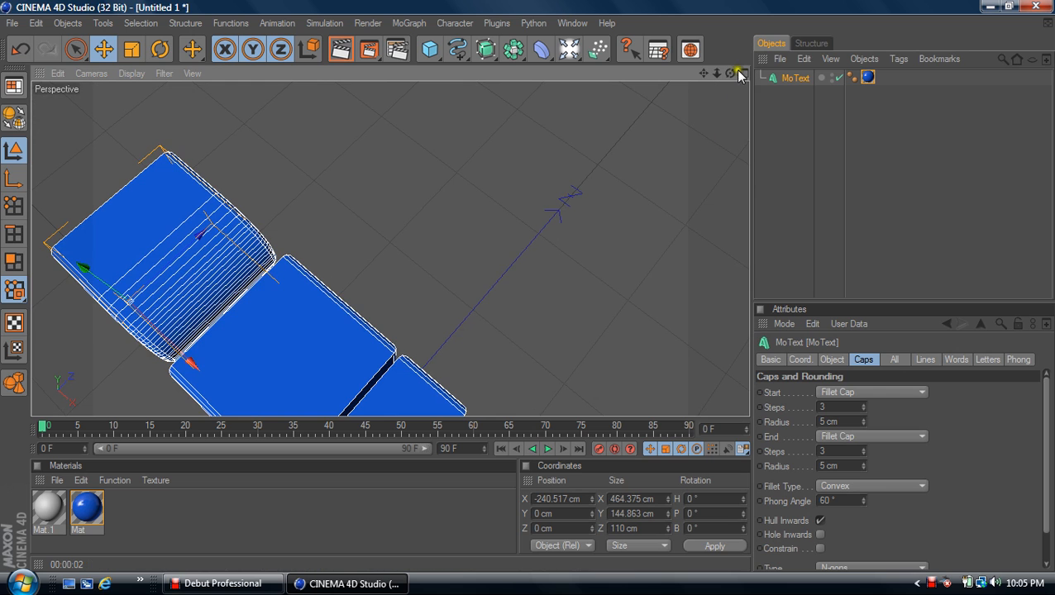
drag(706, 74, 528, 287)
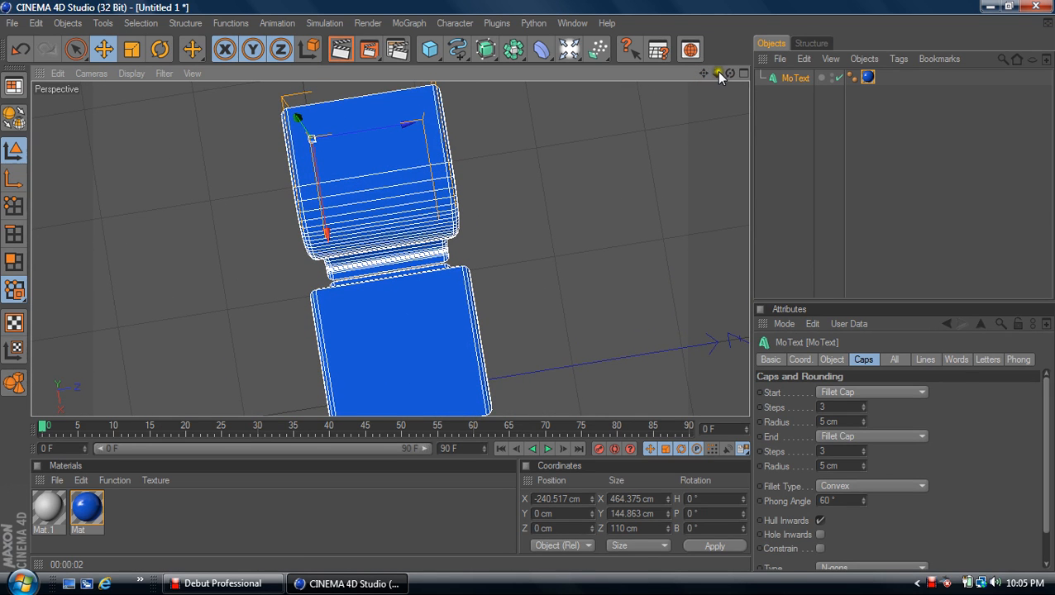
mouse_move(716, 71)
mouse_down()
mouse_move(527, 286)
mouse_move(731, 81)
mouse_up()
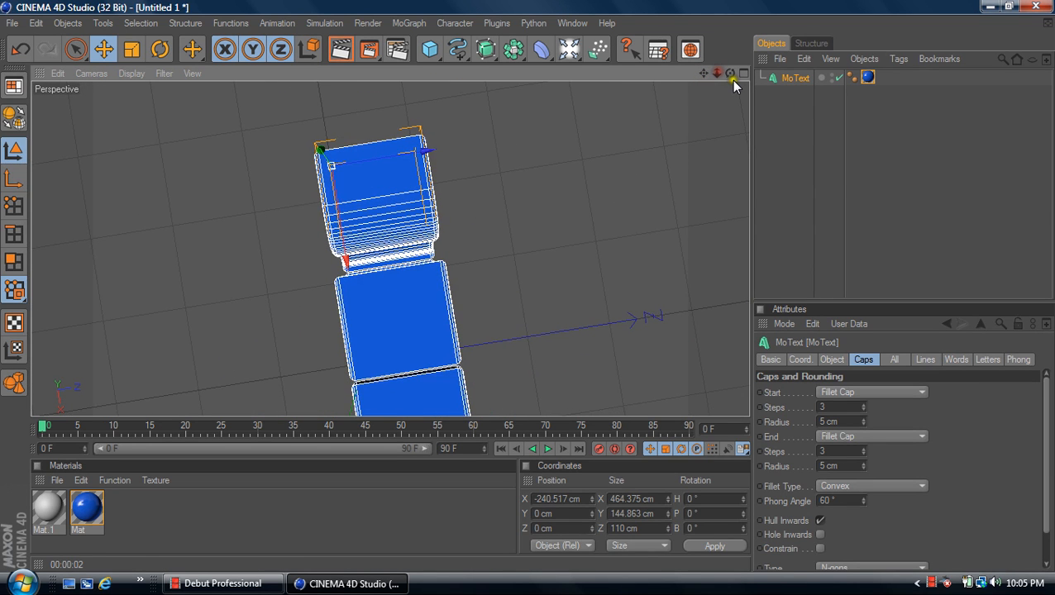
key(ctrl+c)
key(ctrl+v)
Rename the duplicated text object as REVZ 2
click(801, 94)
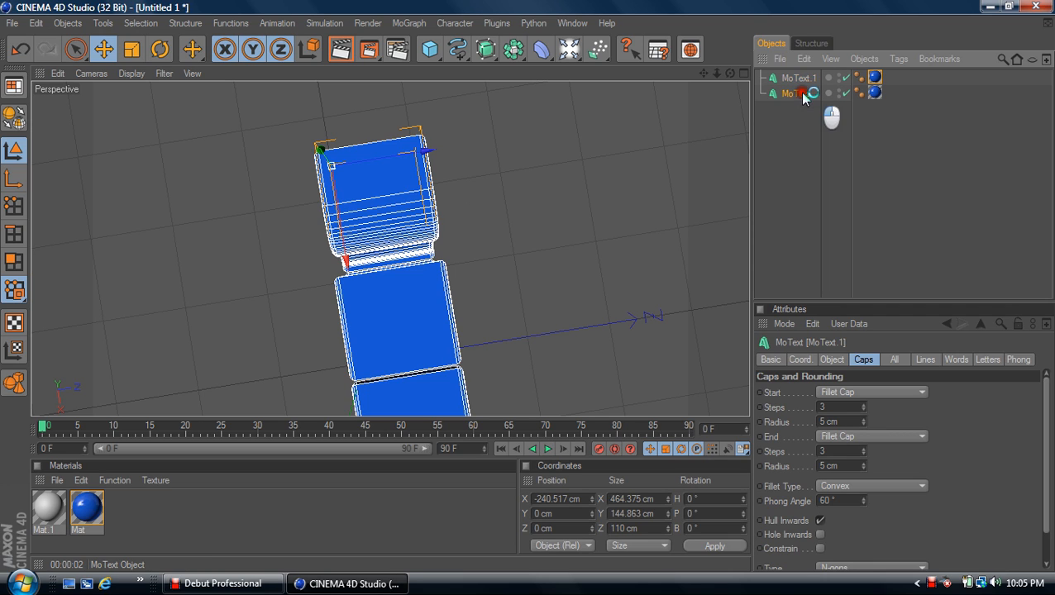
click(809, 79)
click(808, 96)
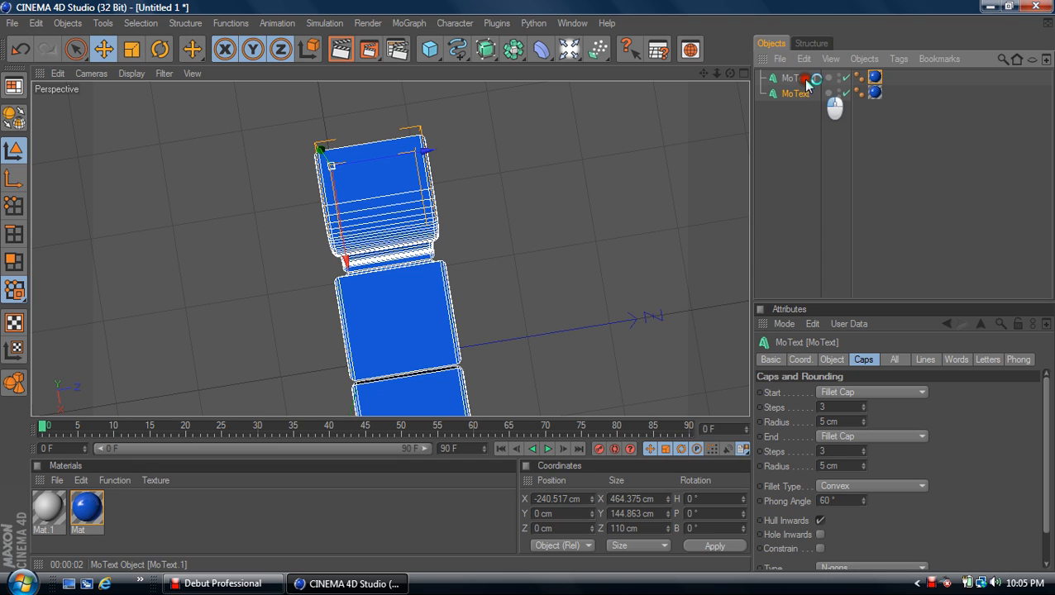
click(801, 78)
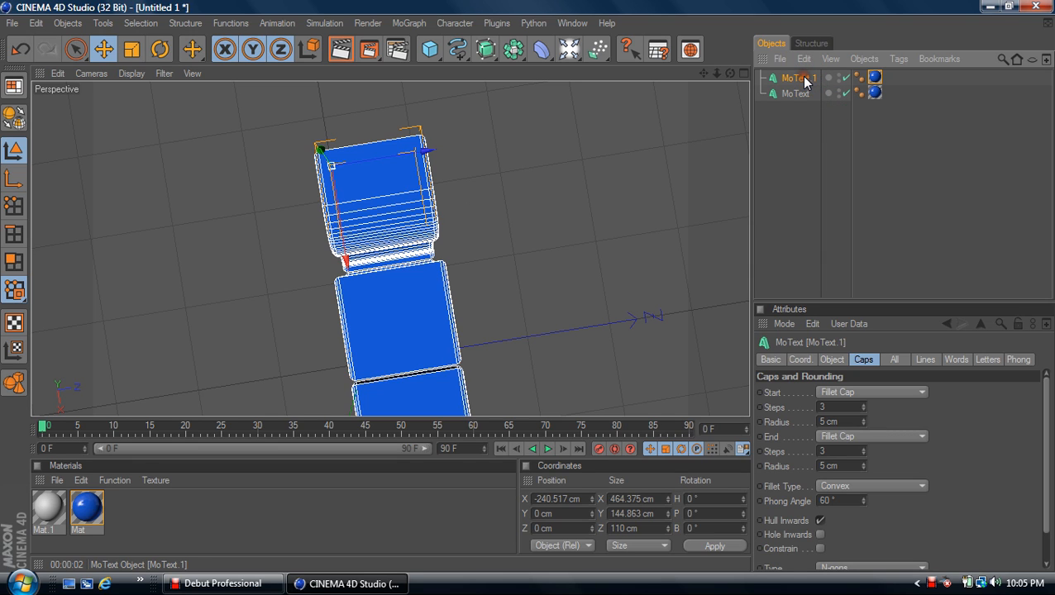
click(804, 79)
double_click(800, 79)
click(812, 131)
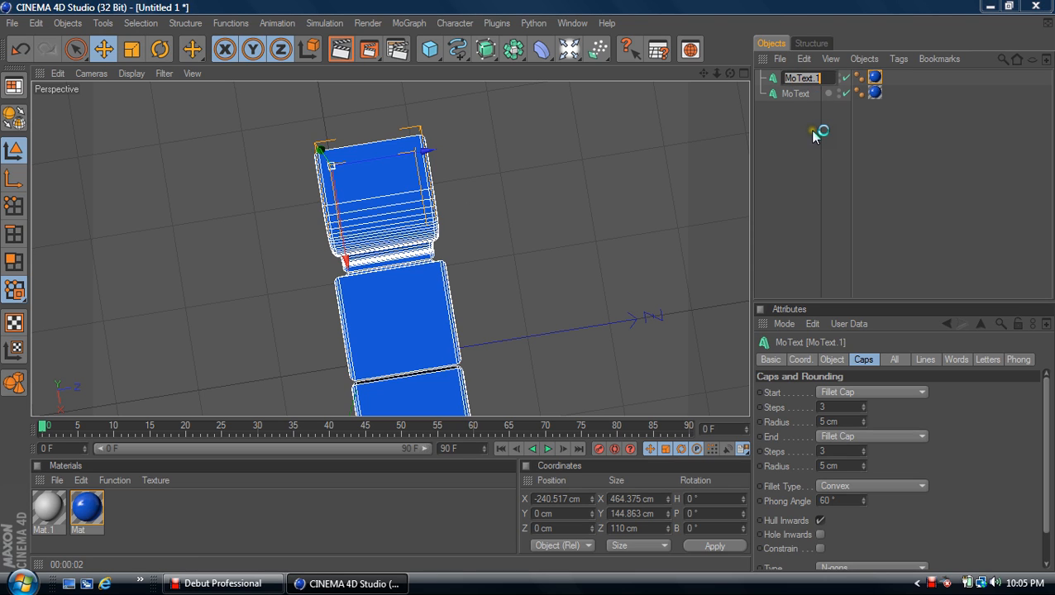
text(REVZ 2)
key(Return)
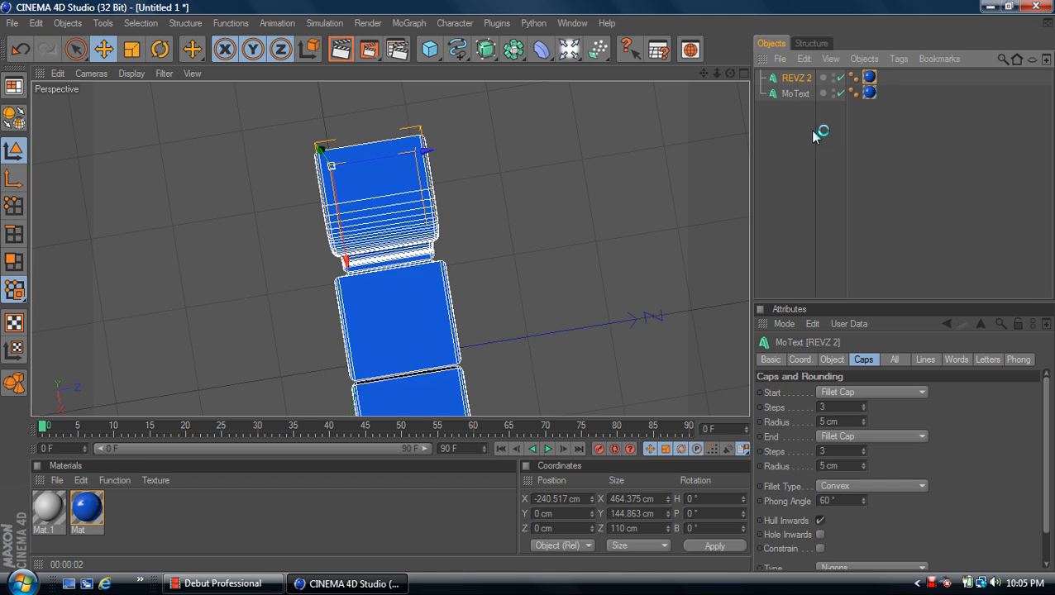
Delete the blue material's texture tag from the REVZ 2 object and keep REVZ 2 selected
click(870, 77)
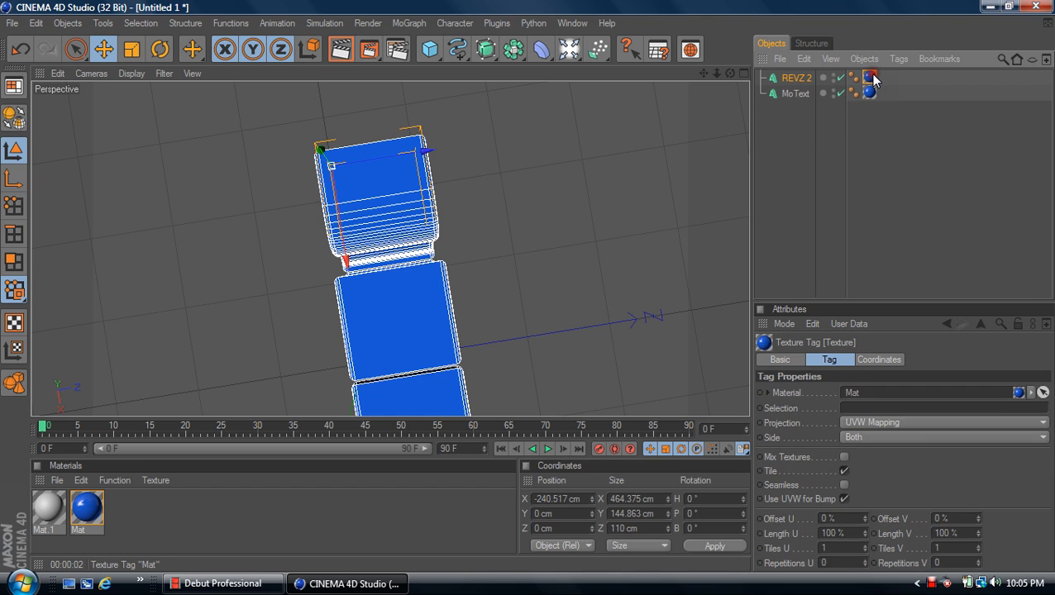
key(Delete)
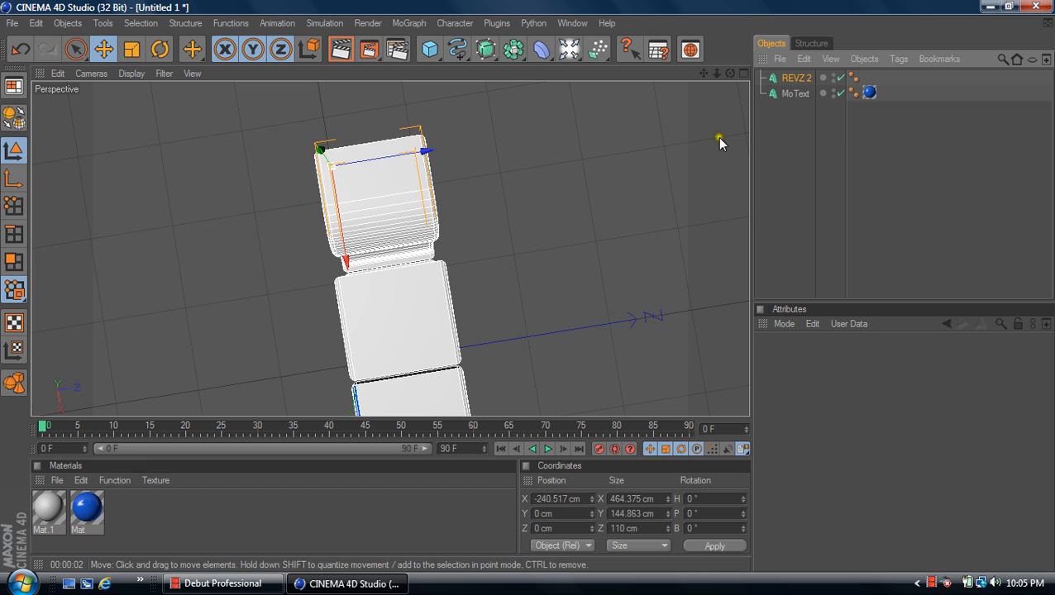
click(799, 92)
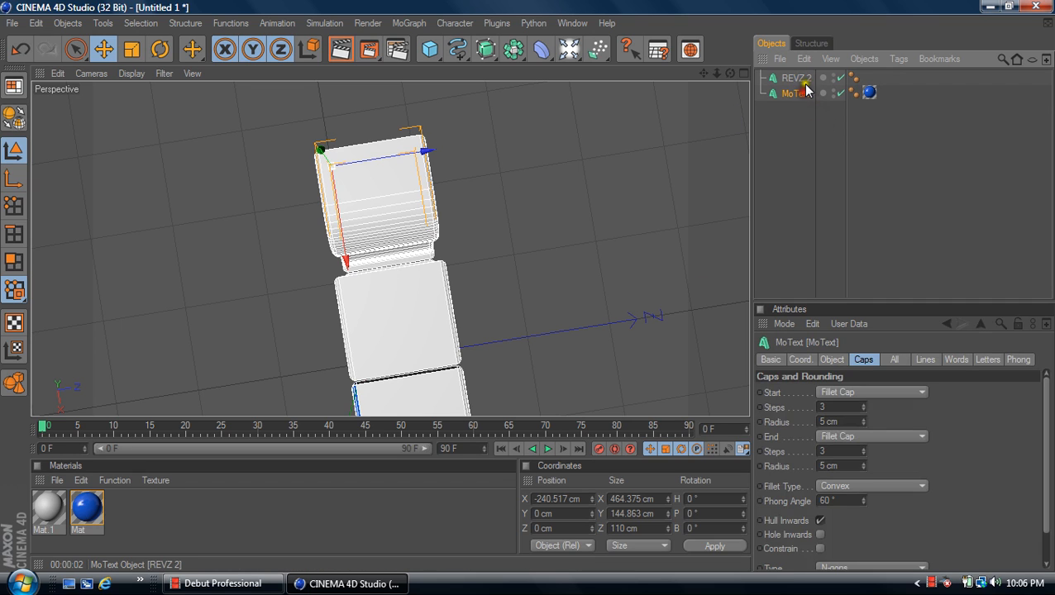
click(796, 78)
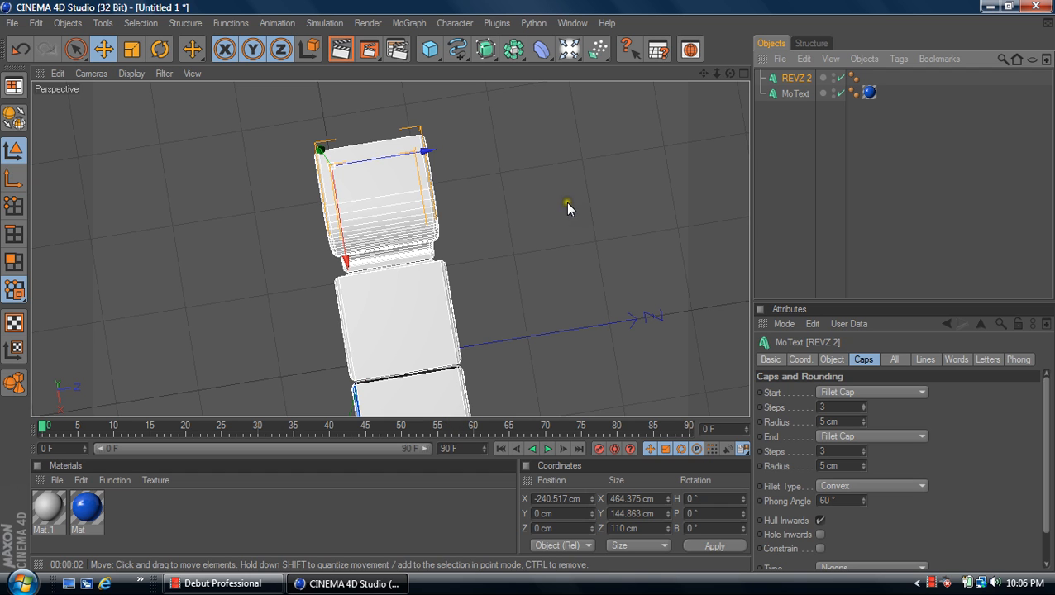
Set both the start and end cap fillet radius of REVZ 2 to 10 cm
drag(730, 73, 794, 115)
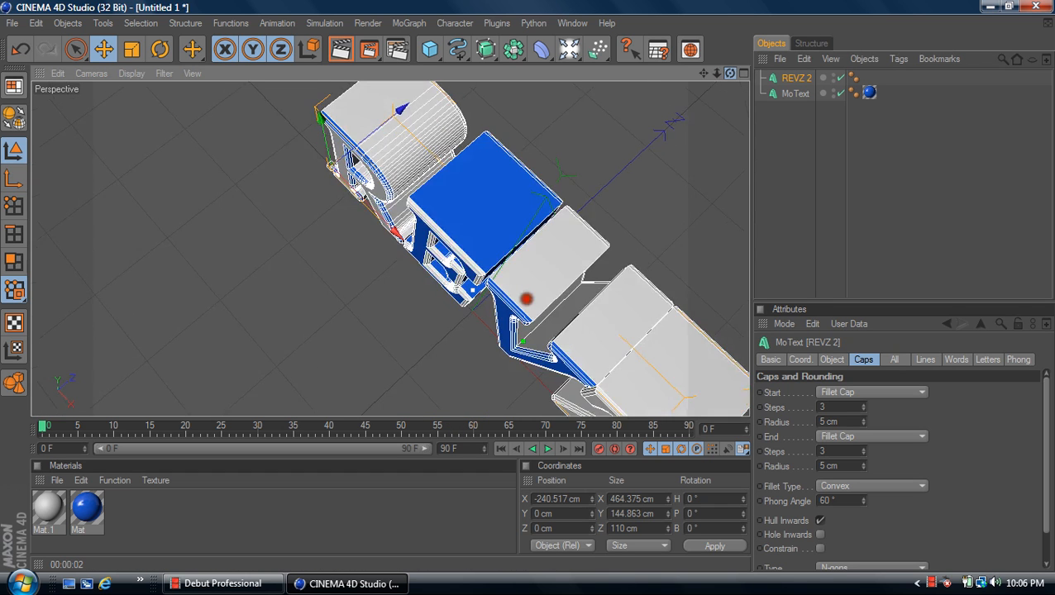
mouse_move(527, 298)
mouse_down()
mouse_move(486, 318)
mouse_move(542, 283)
mouse_move(527, 285)
mouse_move(534, 273)
mouse_move(529, 286)
mouse_up()
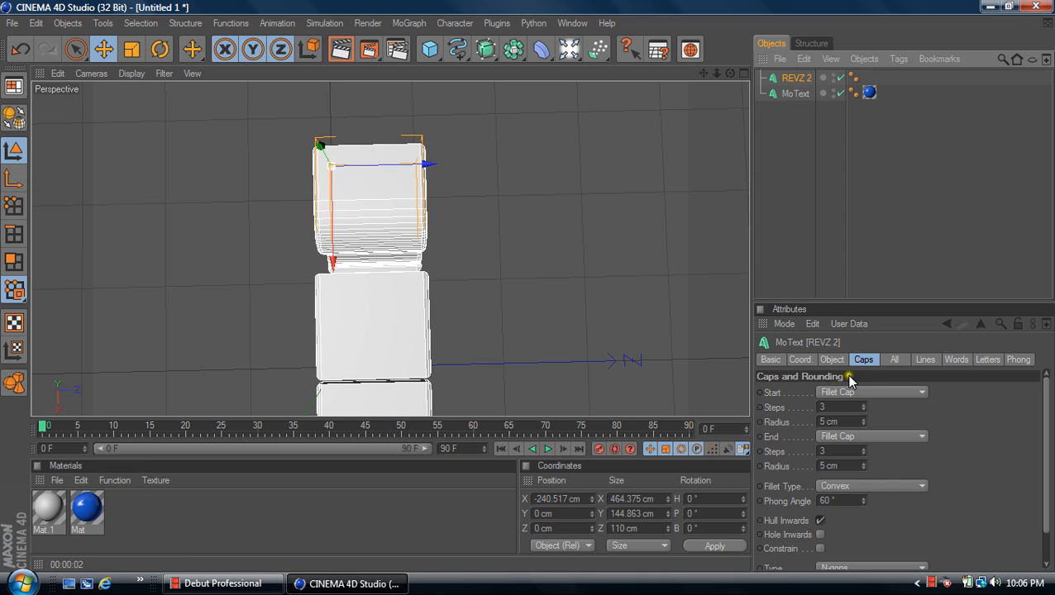
click(865, 419)
click(864, 419)
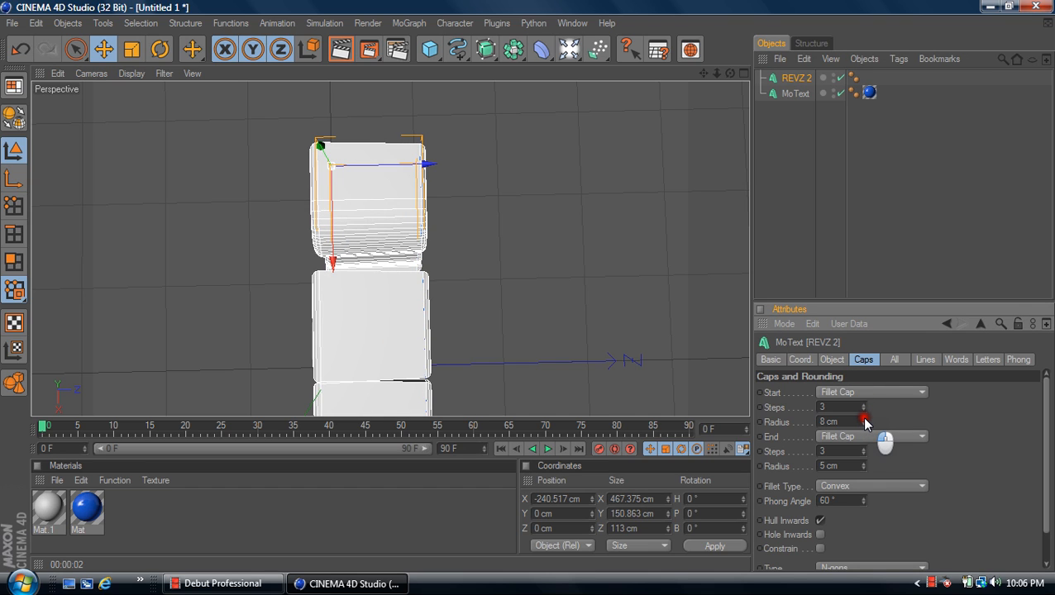
click(865, 419)
click(864, 420)
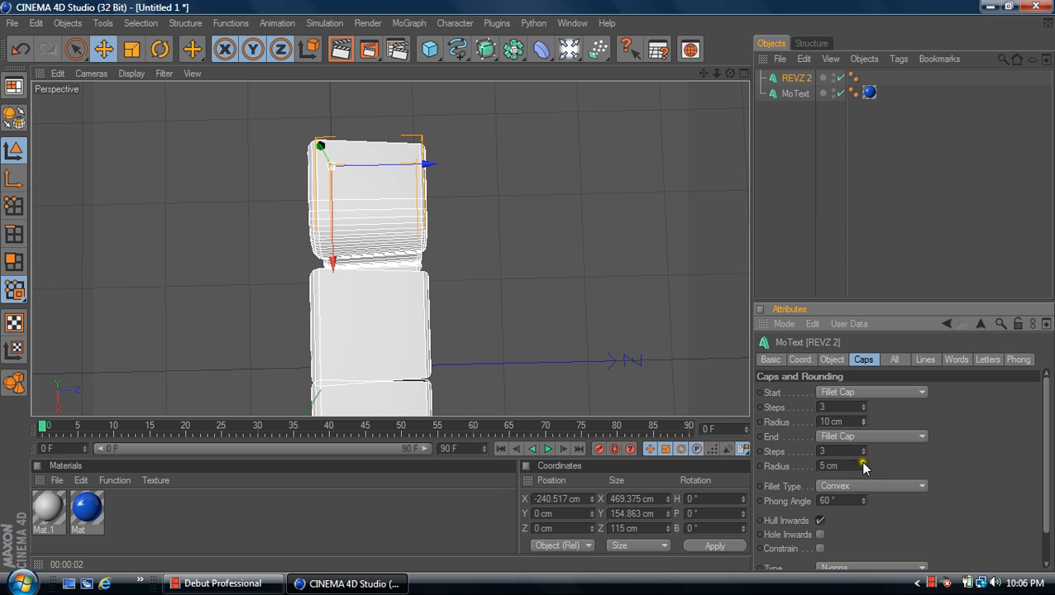
click(863, 464)
click(864, 464)
click(864, 464)
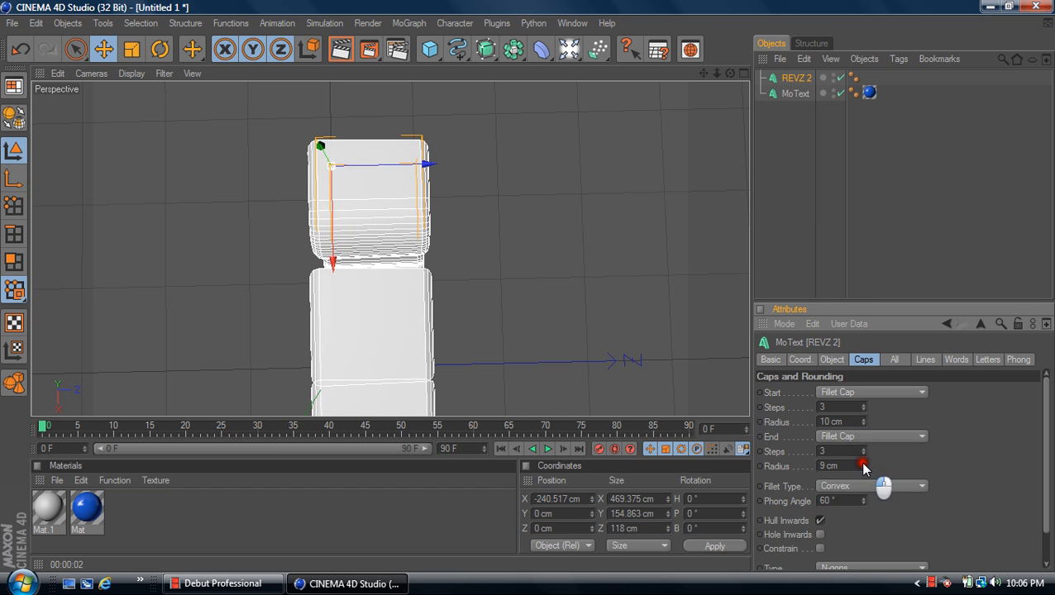
click(863, 464)
click(864, 464)
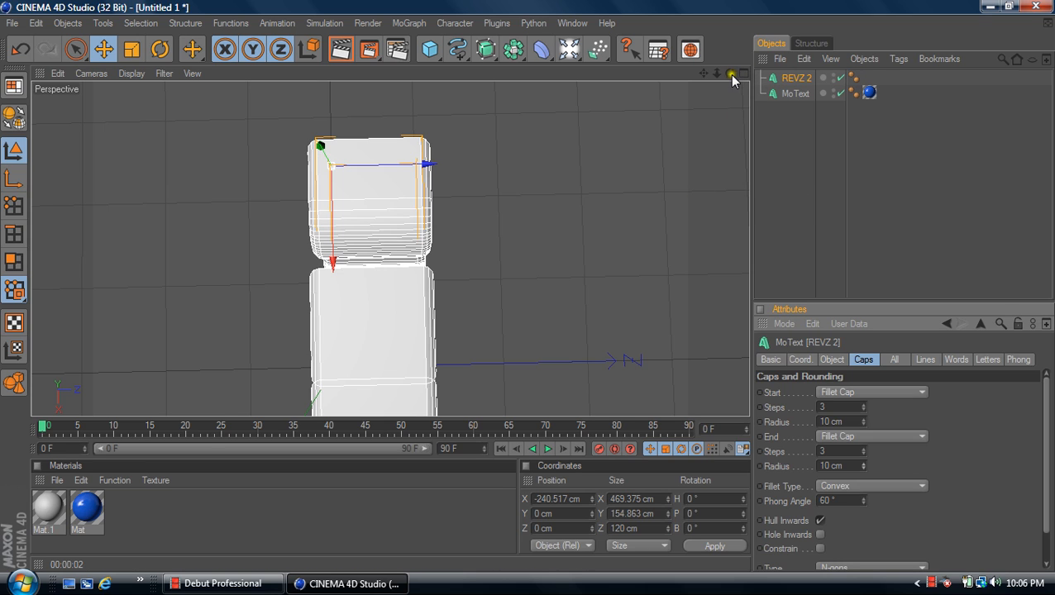
Reduce the REVZ 2 depth to 70 and move it along Z to about 14.8 cm, centred within the blue text's thickness
click(833, 361)
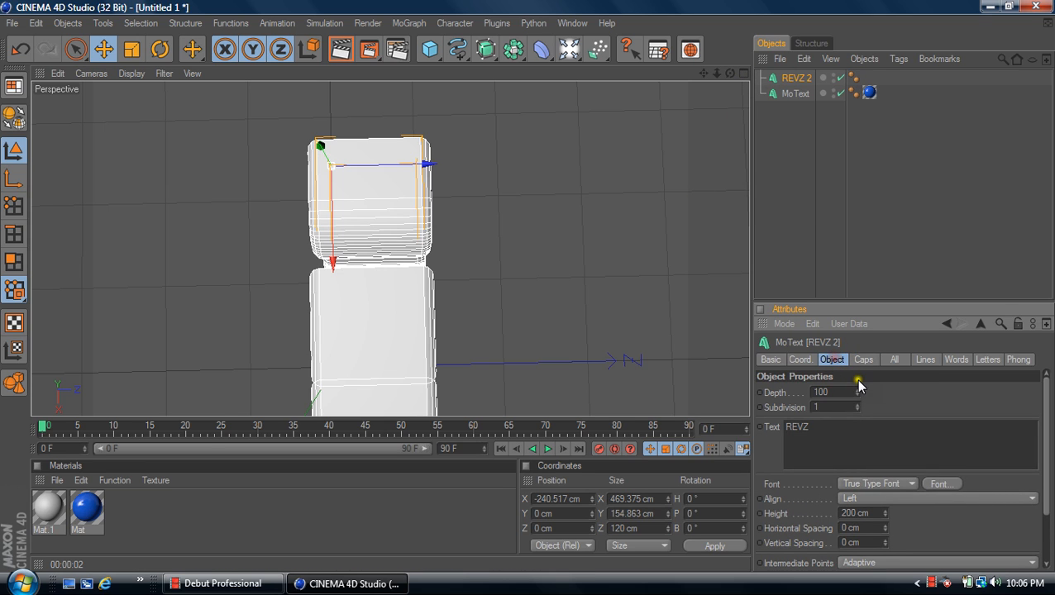
mouse_move(853, 393)
mouse_down()
mouse_move(831, 393)
mouse_move(876, 417)
mouse_move(858, 395)
mouse_up()
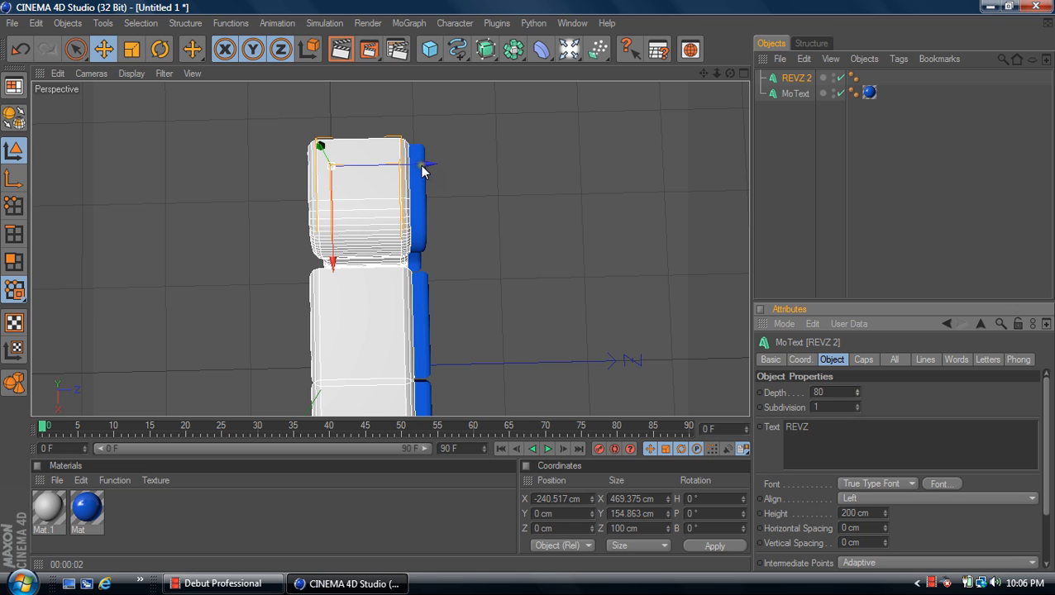
drag(426, 164, 527, 286)
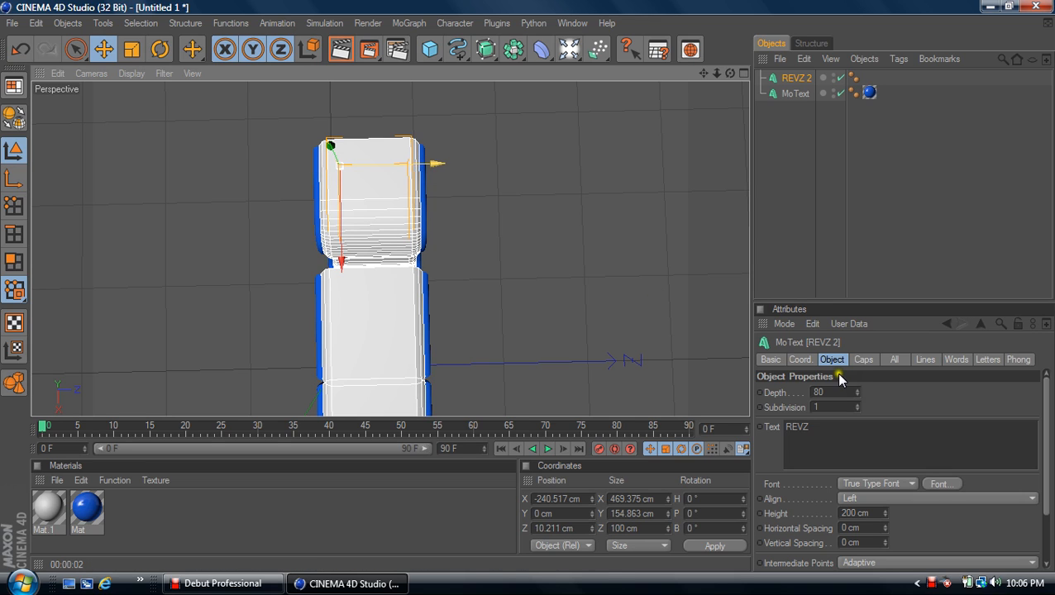
drag(852, 394, 856, 398)
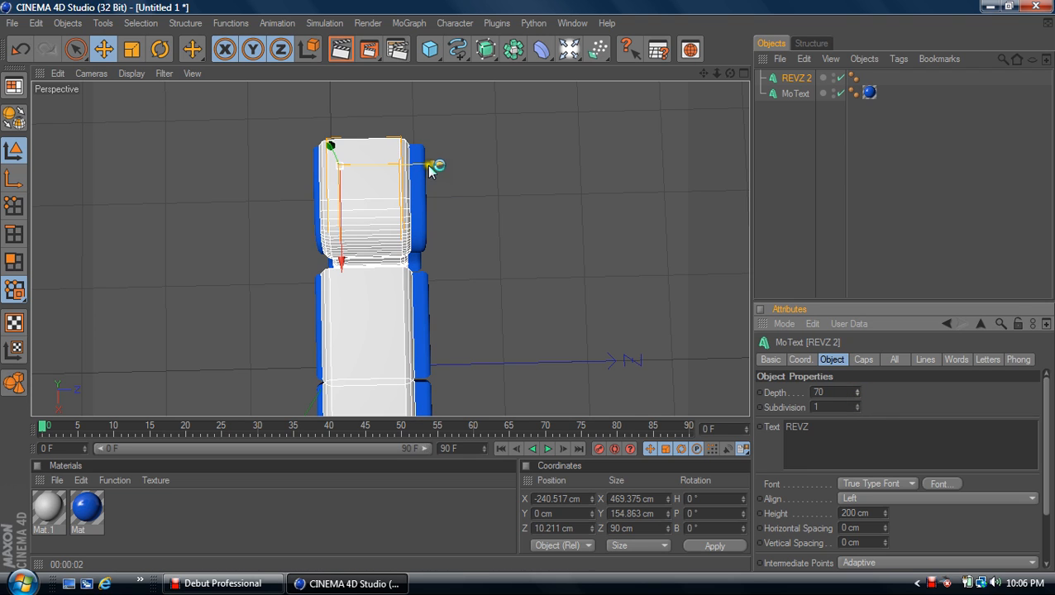
drag(438, 164, 527, 286)
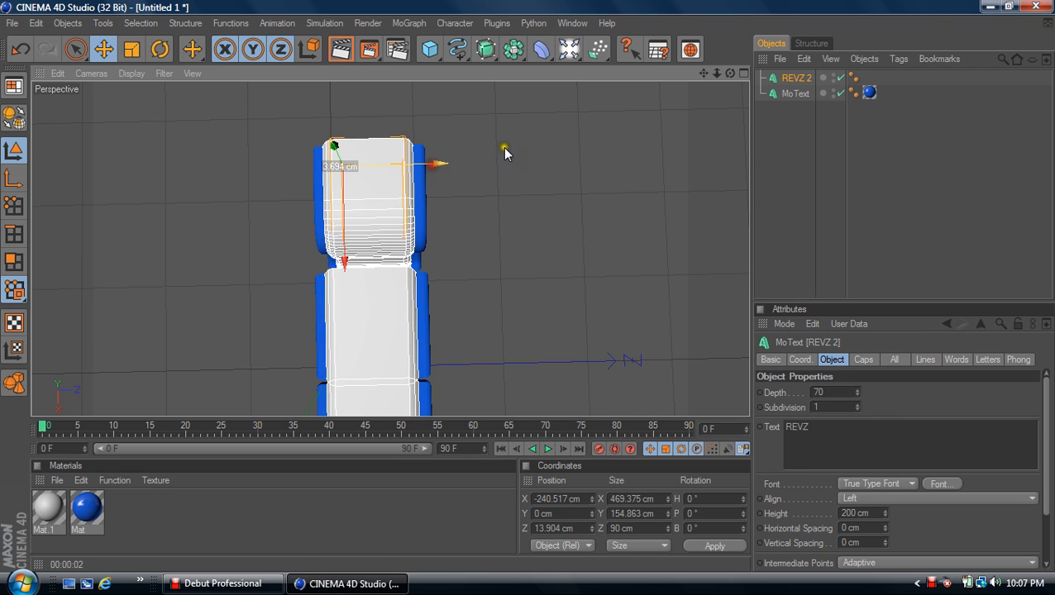
mouse_move(428, 168)
mouse_down()
mouse_move(527, 287)
mouse_move(436, 164)
mouse_up()
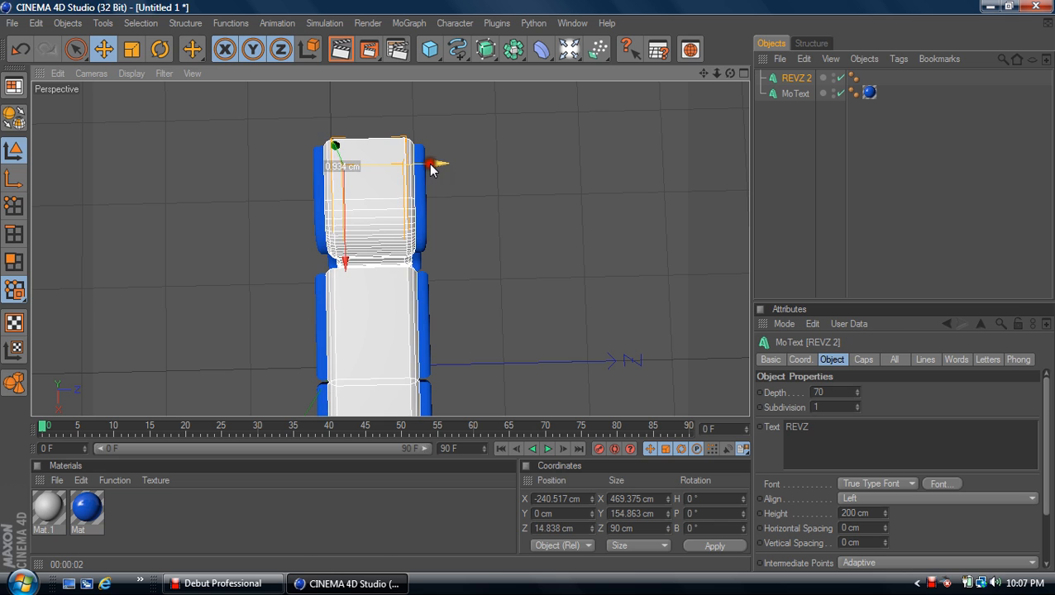
Render a viewport preview of the layered text seen from the front, keeping REVZ 2 selected
drag(729, 74, 653, 80)
drag(725, 74, 526, 286)
drag(730, 74, 527, 286)
drag(731, 74, 521, 285)
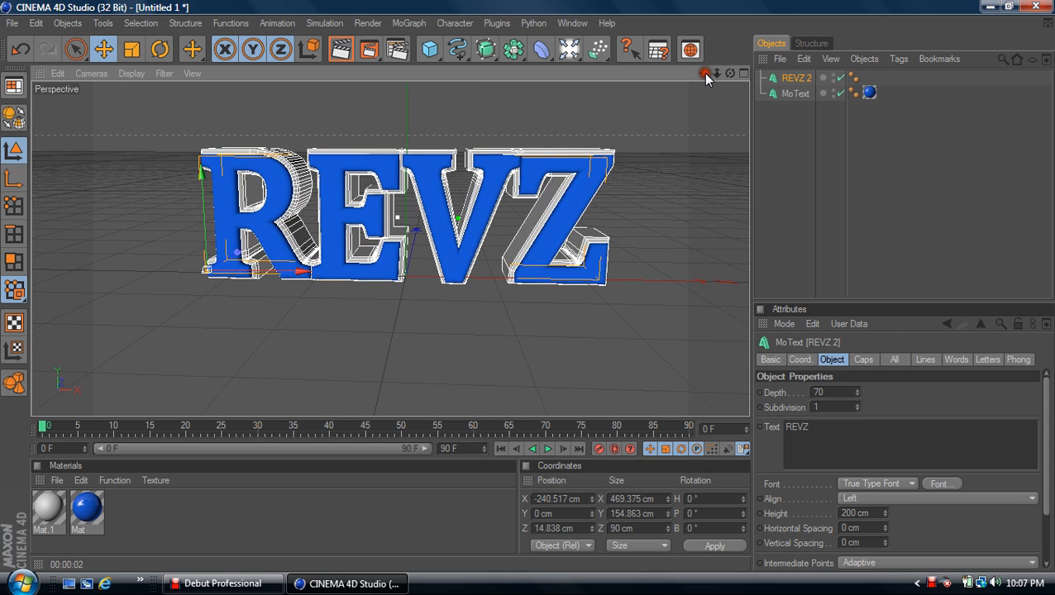
click(342, 50)
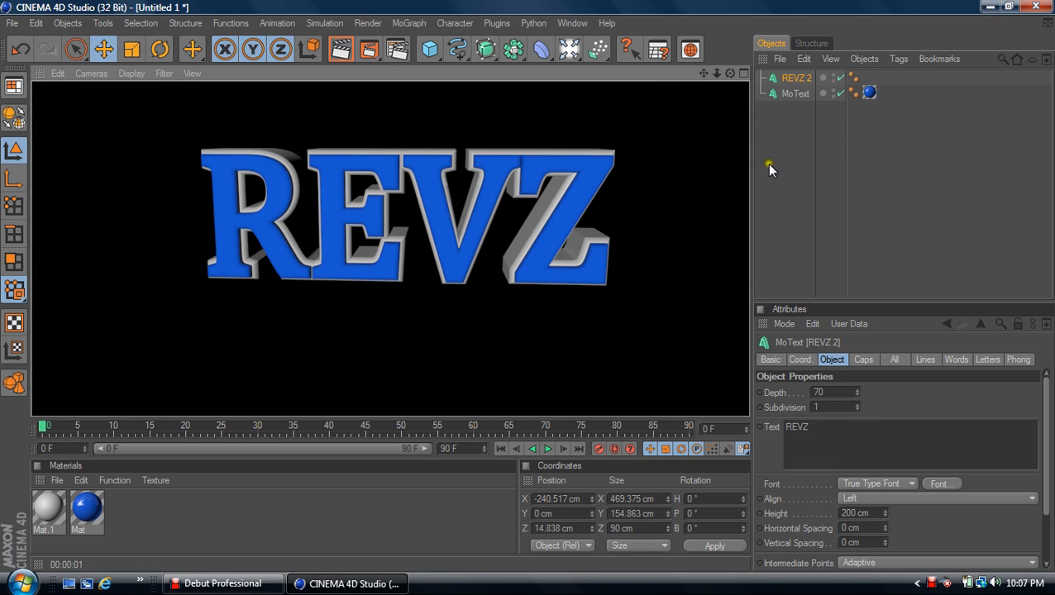
click(797, 81)
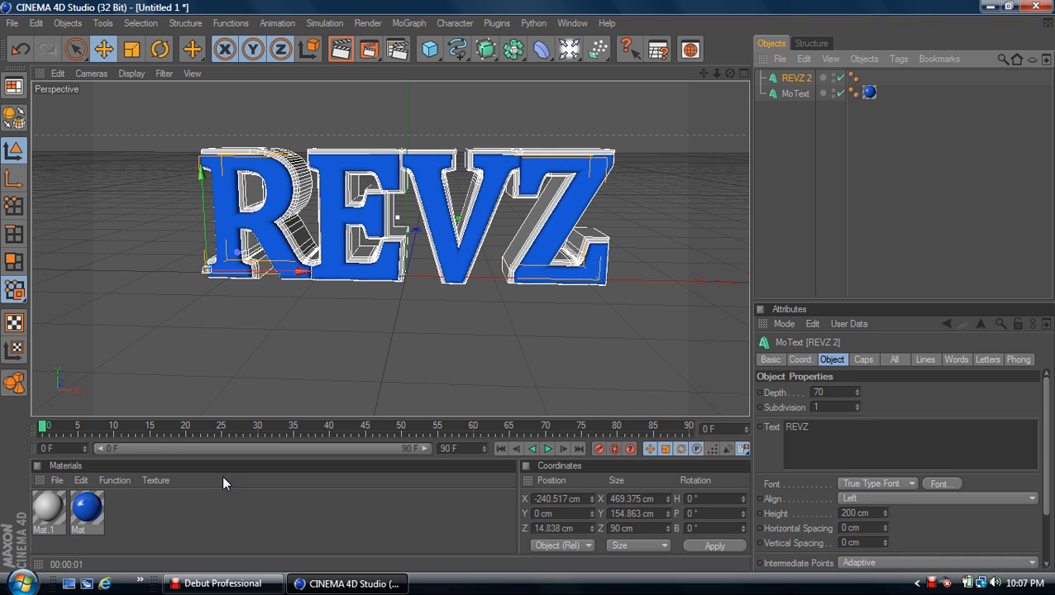
Set the color of the grey Mat.1 material to purple, RGB 152, 30, 156
click(50, 506)
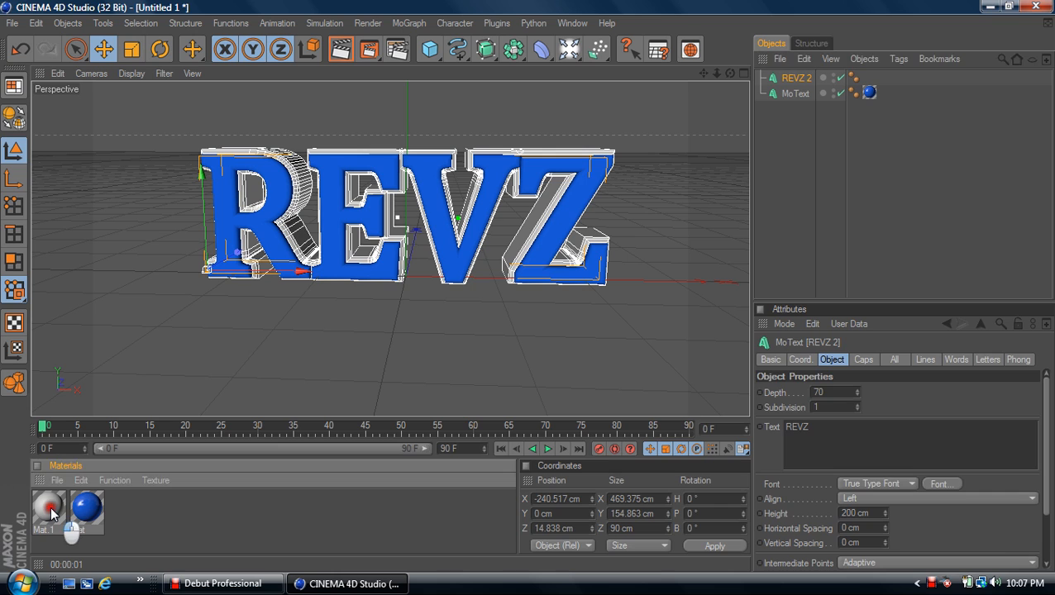
double_click(50, 506)
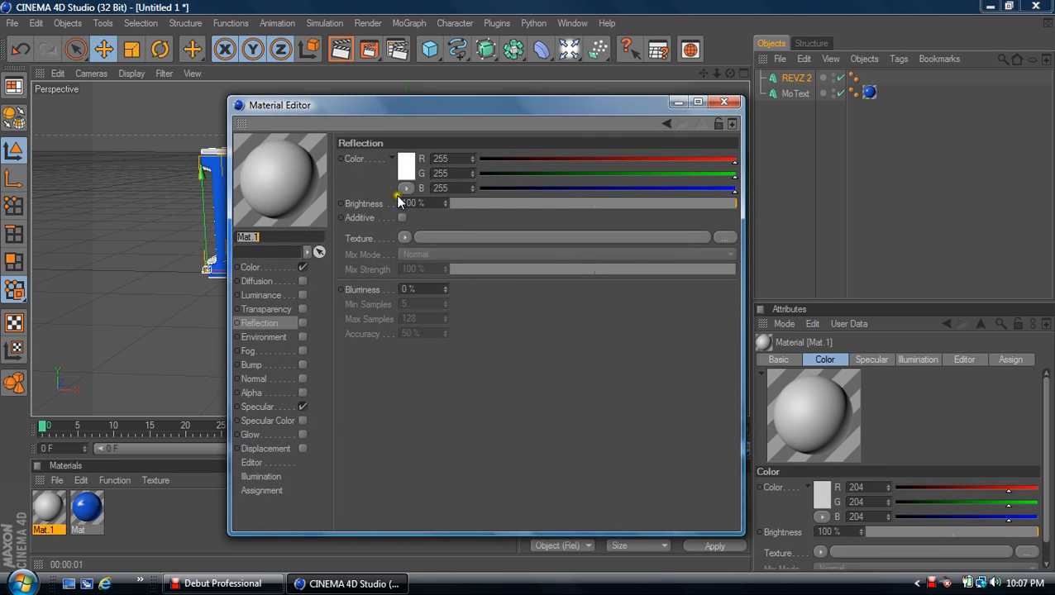
click(253, 268)
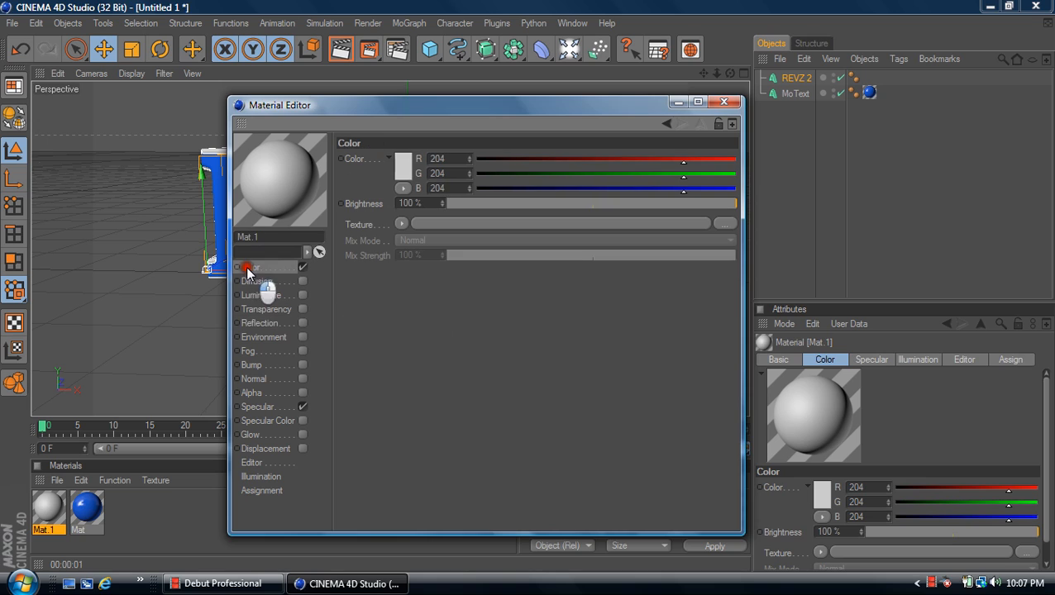
click(273, 322)
click(283, 268)
click(406, 167)
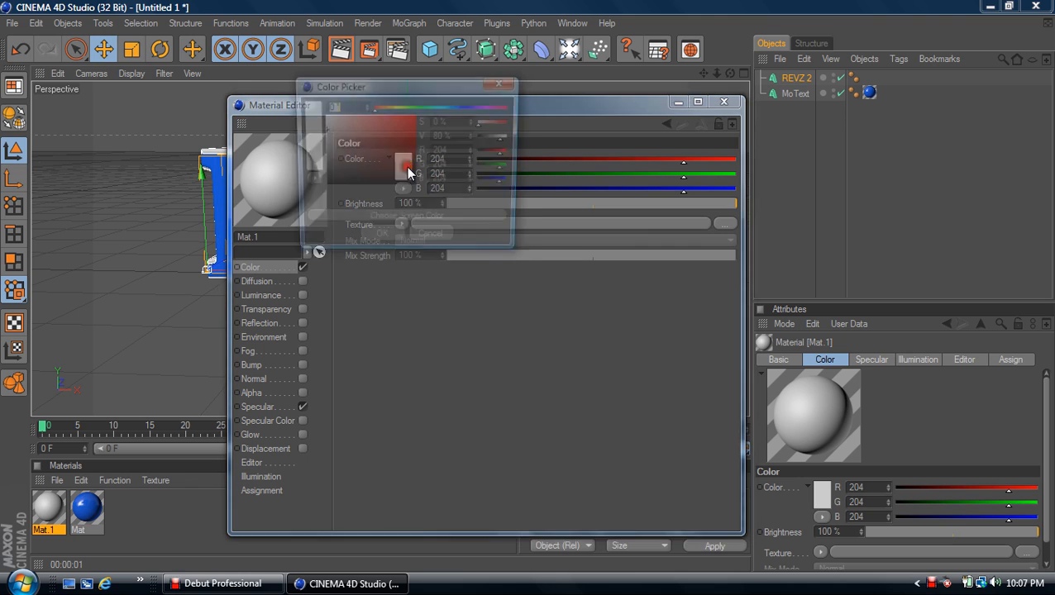
click(488, 107)
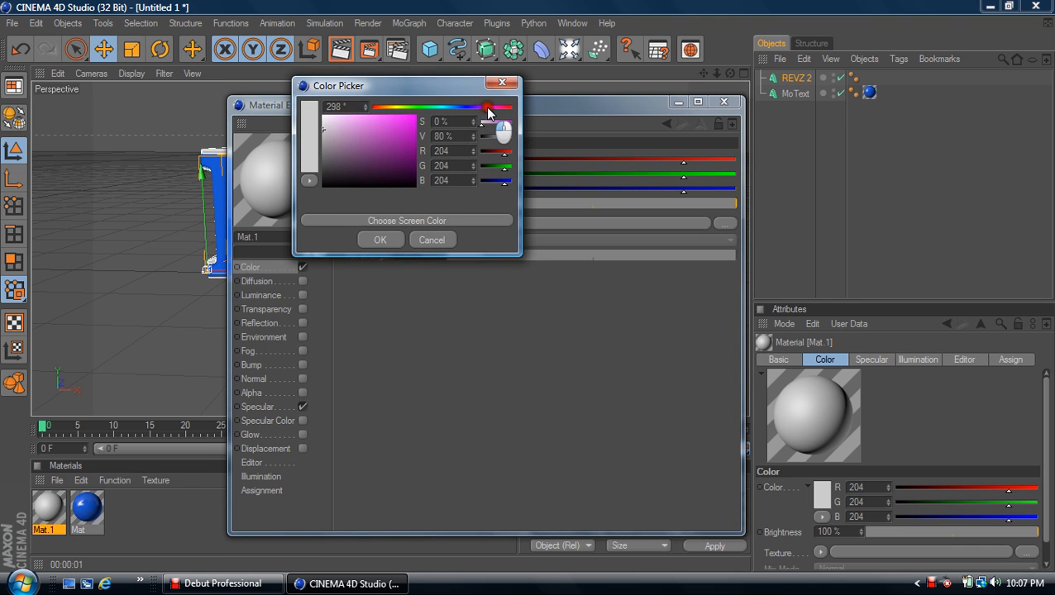
click(395, 128)
drag(394, 126, 397, 145)
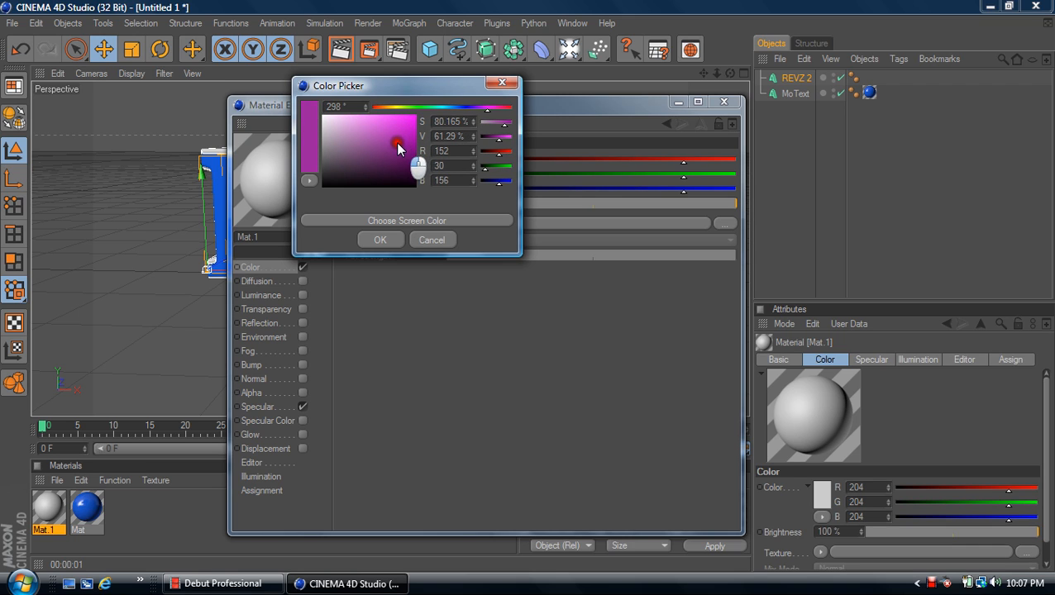
click(382, 240)
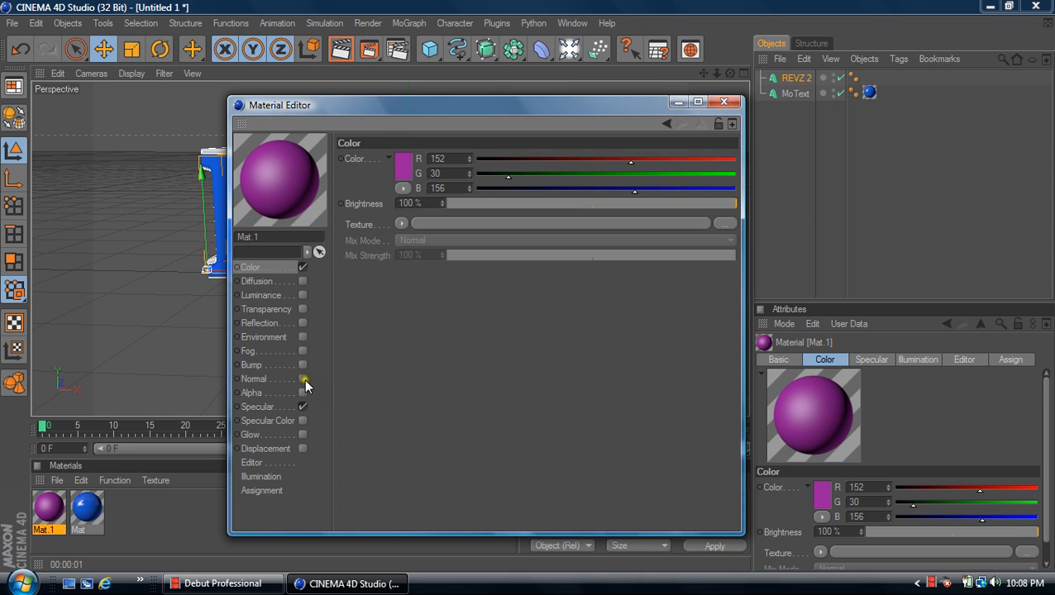
Turn off the Specular channel of Mat.1 and apply the material to the REVZ 2 object
click(303, 407)
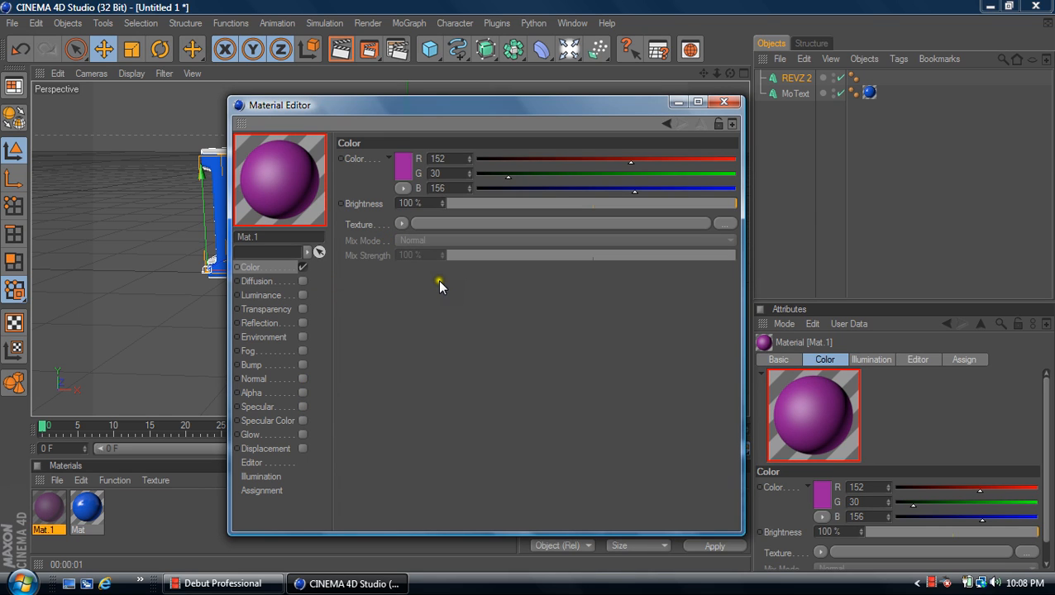
click(724, 103)
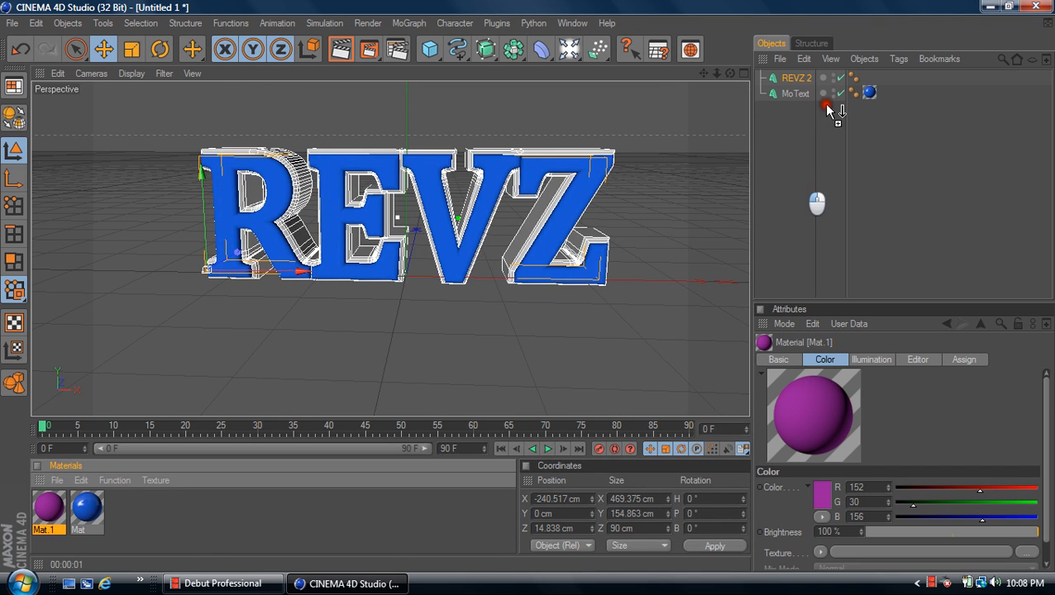
drag(808, 89, 801, 80)
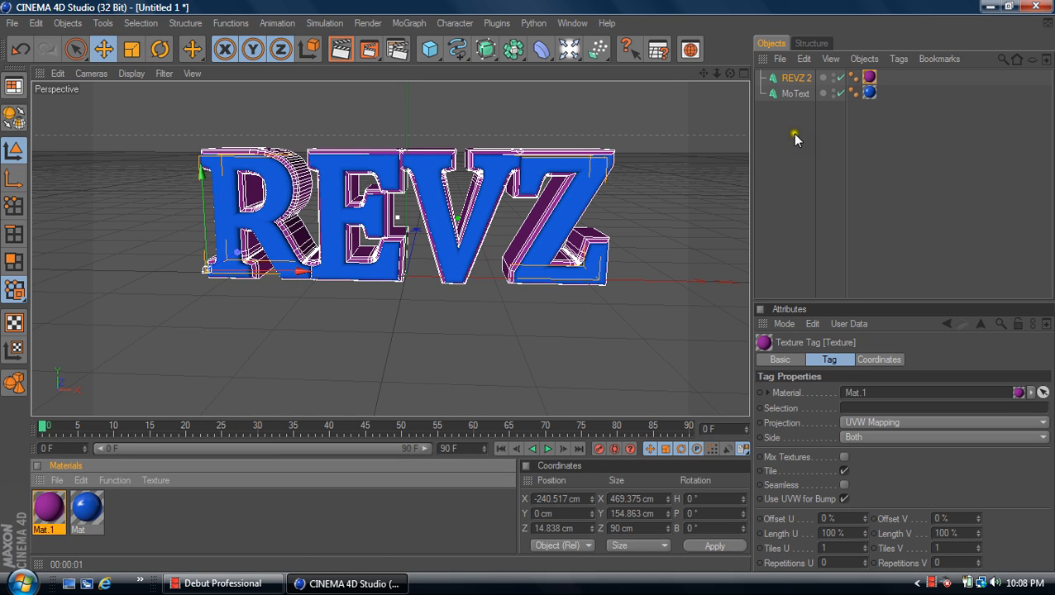
Render a viewport preview of the blue and purple text, deselect everything, and view the RevZ desktop wallpaper for comparison
click(346, 47)
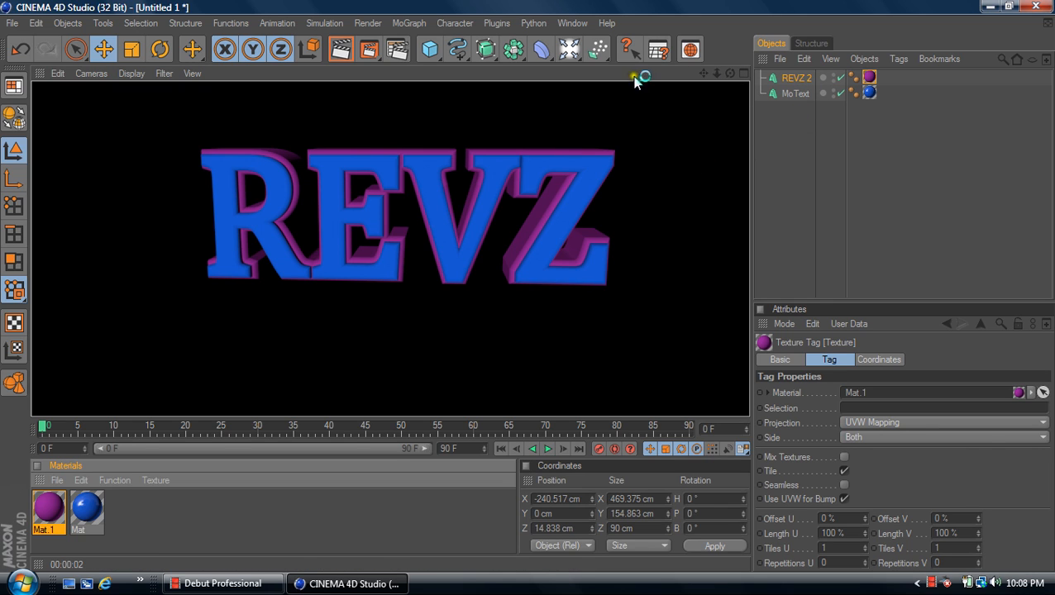
click(782, 135)
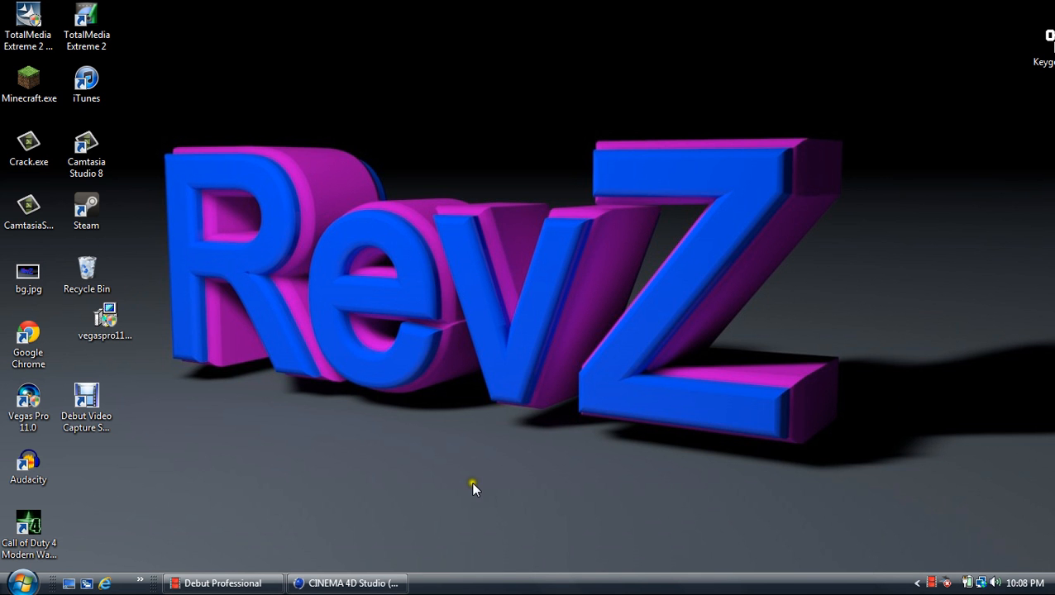
click(335, 583)
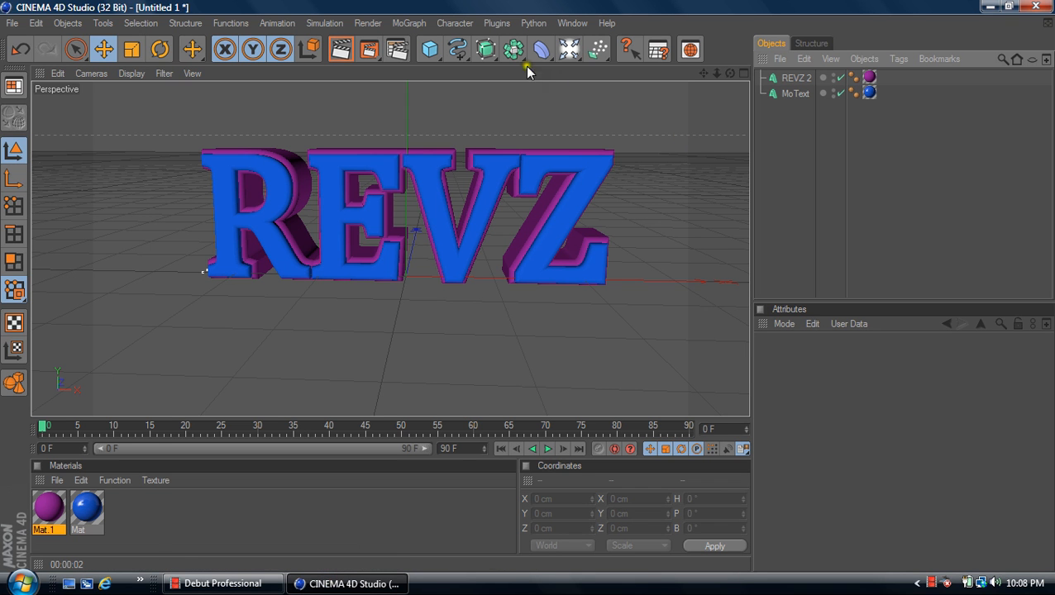
Add a plane as a floor and lower it just beneath the letters, at about X -2.5 cm and Y -17.5 cm
click(430, 55)
drag(431, 61, 532, 88)
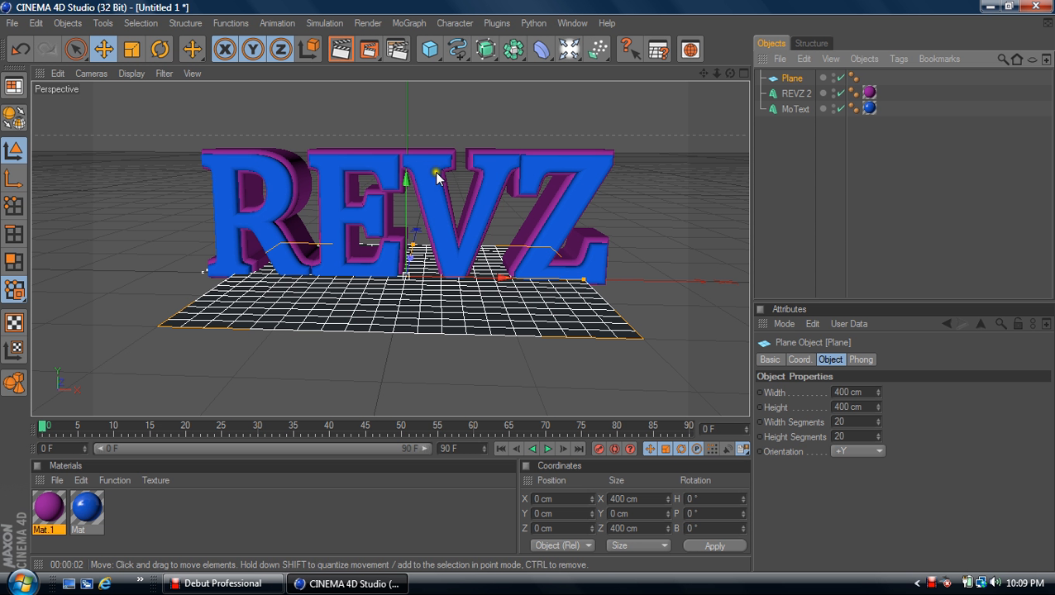
drag(406, 178, 406, 193)
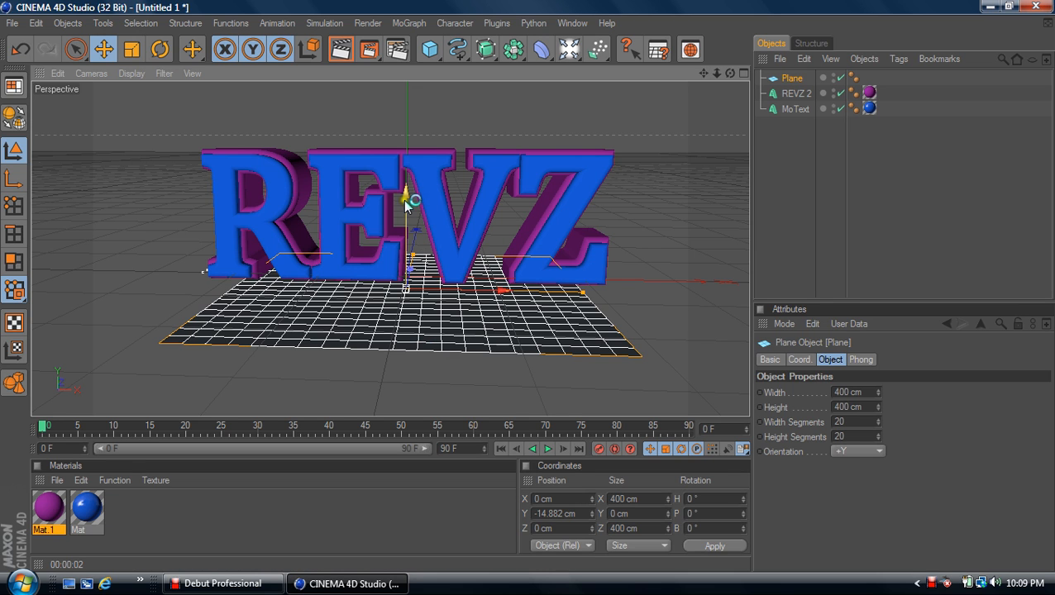
drag(405, 192, 405, 197)
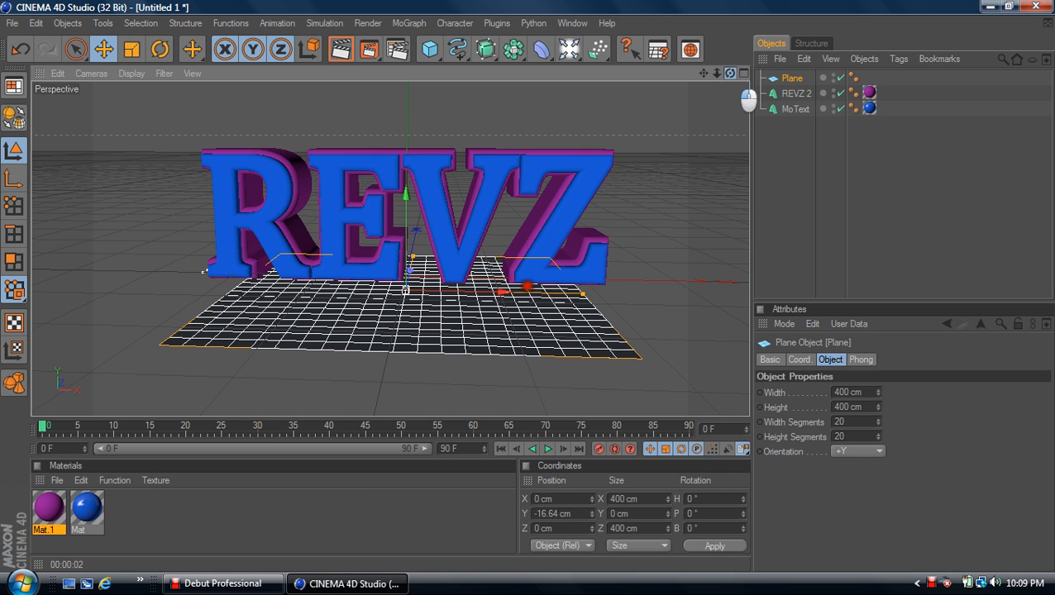
mouse_move(730, 73)
mouse_down()
mouse_move(719, 75)
mouse_move(728, 79)
mouse_up()
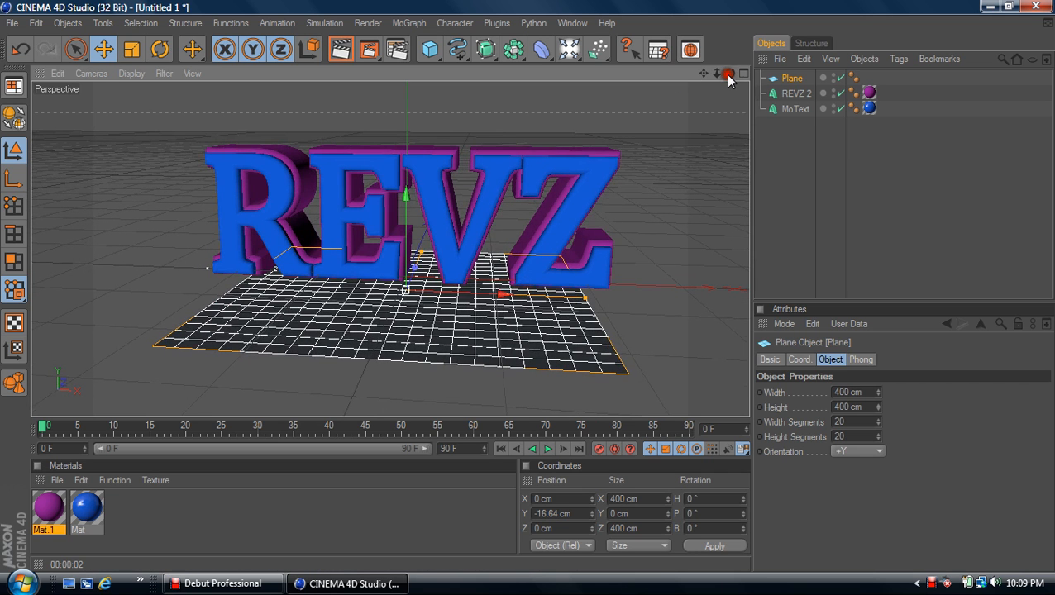
drag(495, 292, 533, 287)
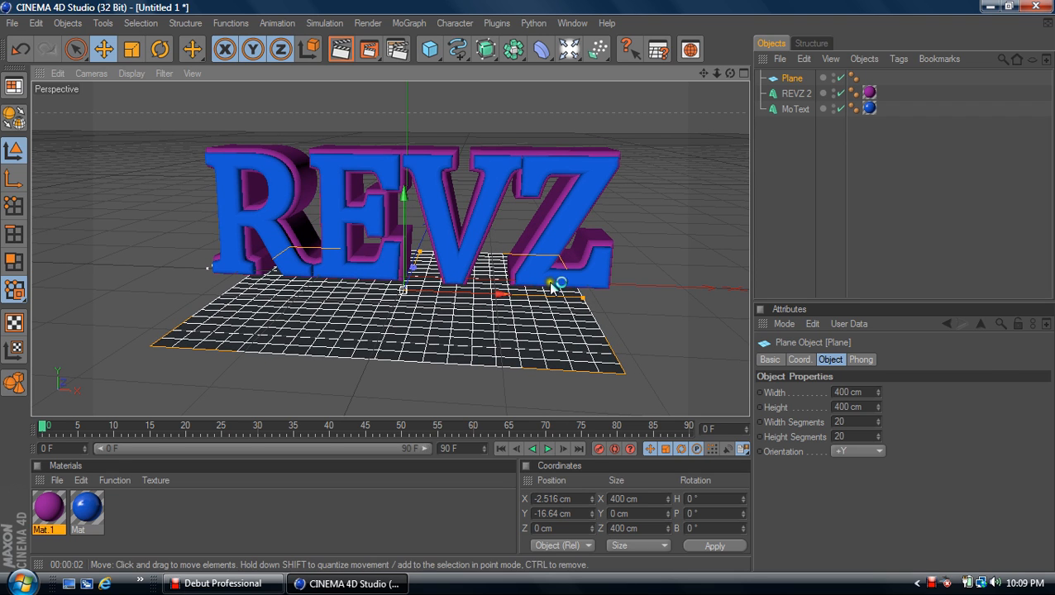
drag(404, 197, 403, 201)
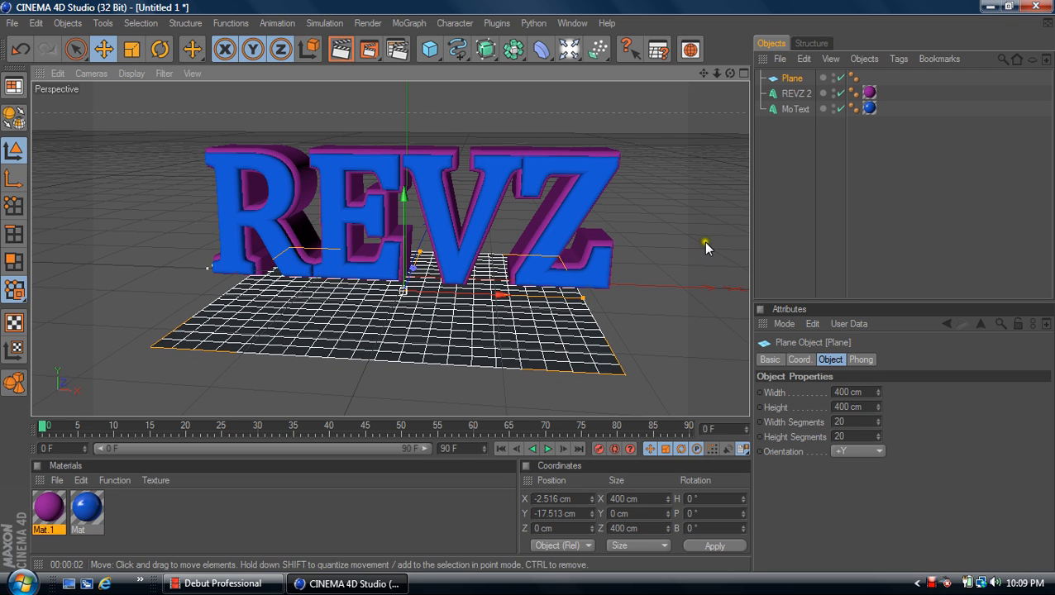
Set the plane's width and height to 99999999 cm and render a viewport preview of the scene with the floor
click(796, 80)
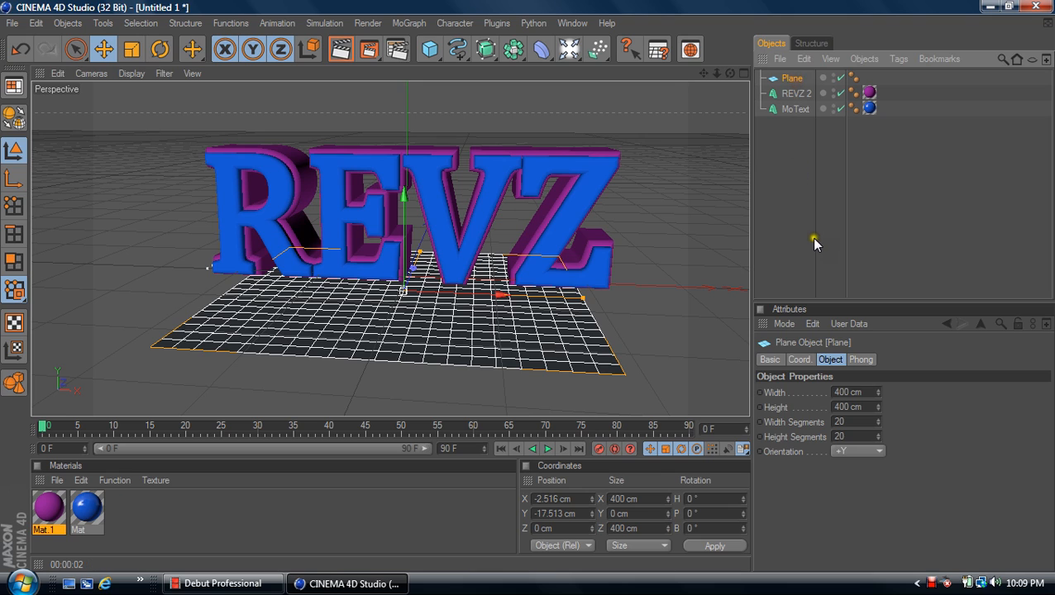
click(848, 394)
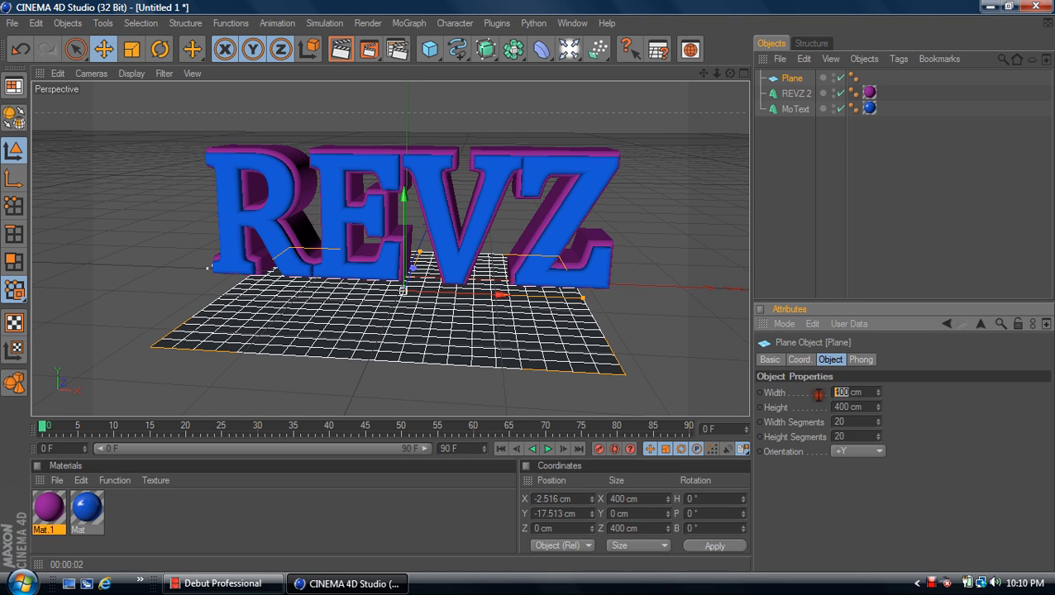
text(99999999)
key(Return)
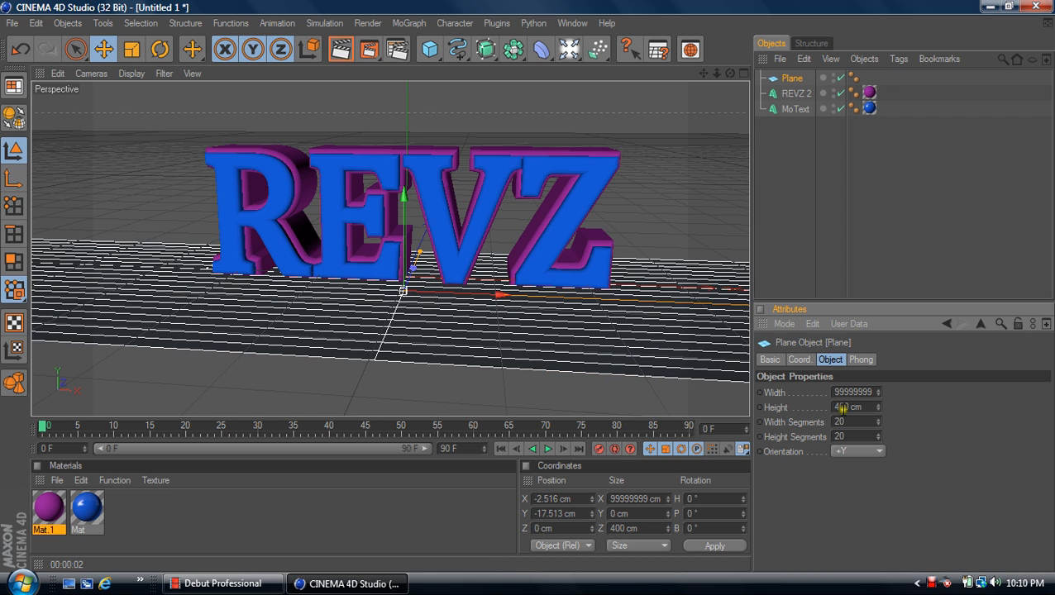
double_click(848, 407)
text(99999999)
key(Return)
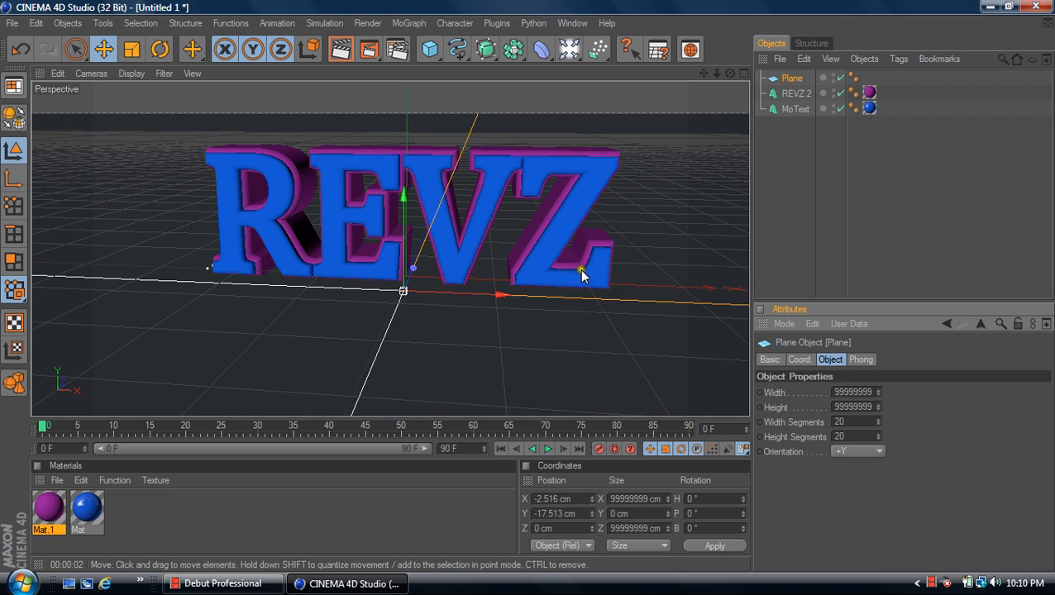
click(342, 50)
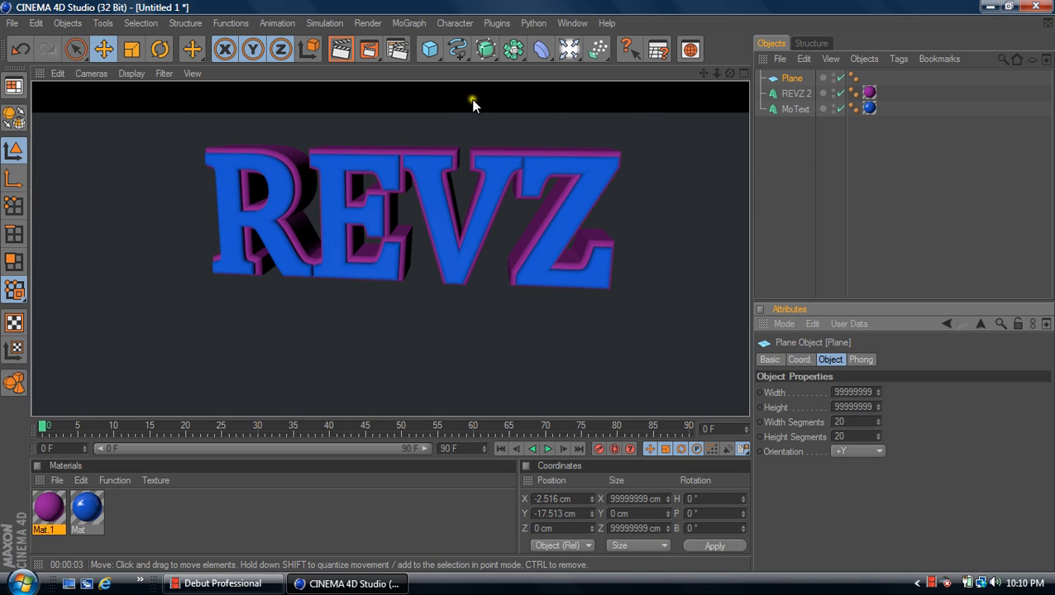
click(808, 205)
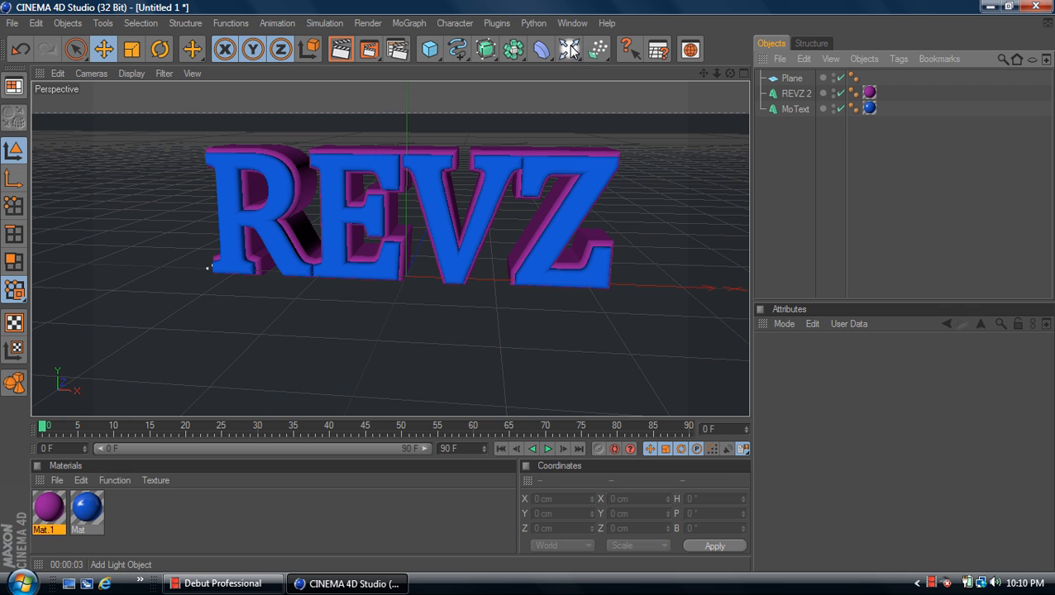
Add a light and move it above and in front of the letters, at about Y 279.7 cm and Z -265.3 cm
drag(591, 59, 605, 66)
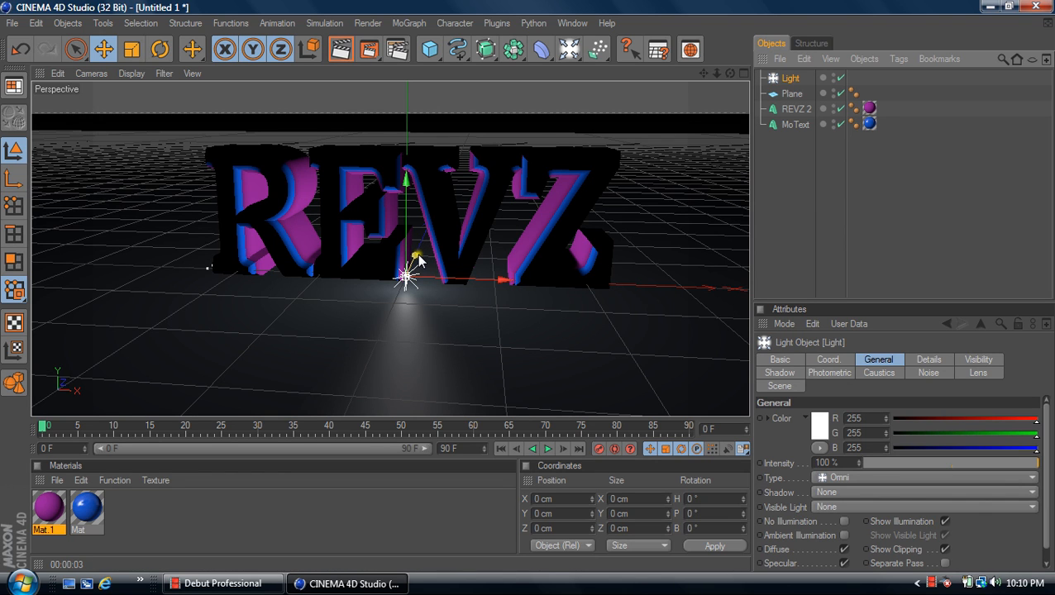
mouse_move(418, 261)
mouse_down()
mouse_move(403, 281)
mouse_move(427, 282)
mouse_move(400, 282)
mouse_move(413, 264)
mouse_up()
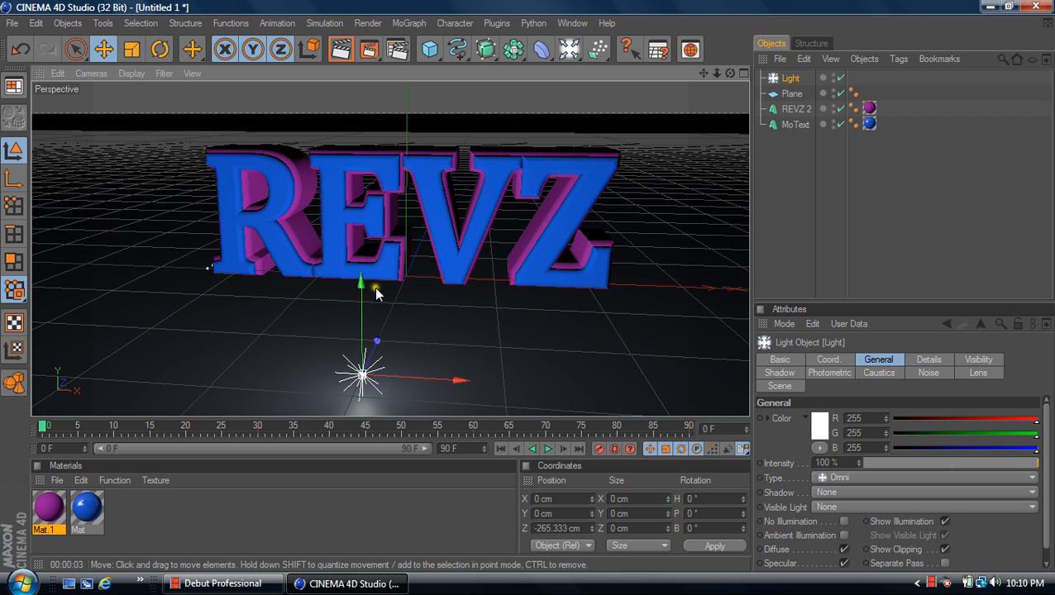
drag(362, 285, 360, 1)
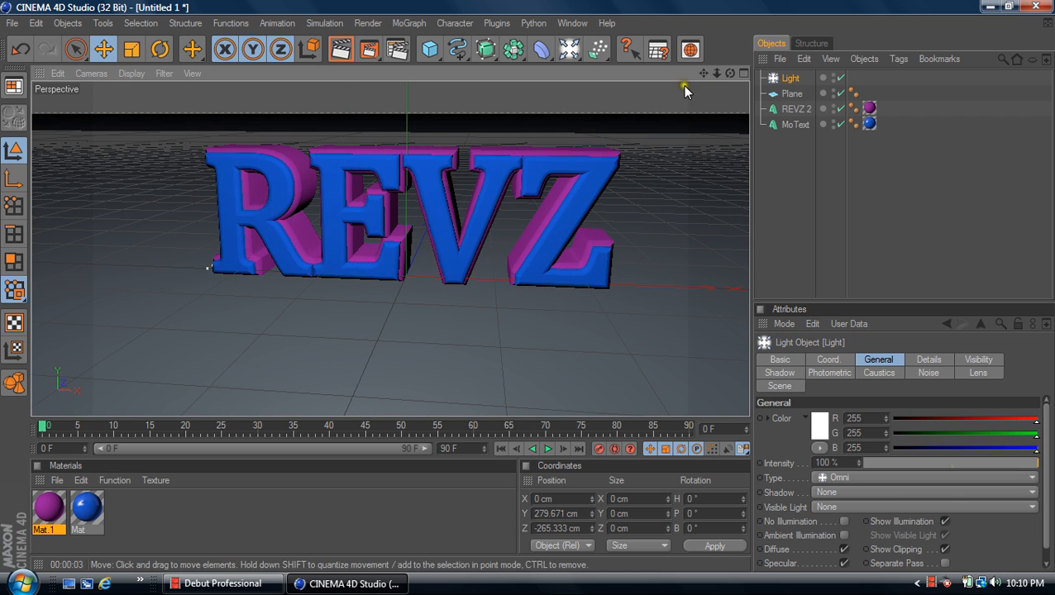
Move the light back and higher over the letters, to about Y 494.5 cm and Z 61.4 cm
drag(705, 73, 716, 263)
drag(527, 288, 526, 296)
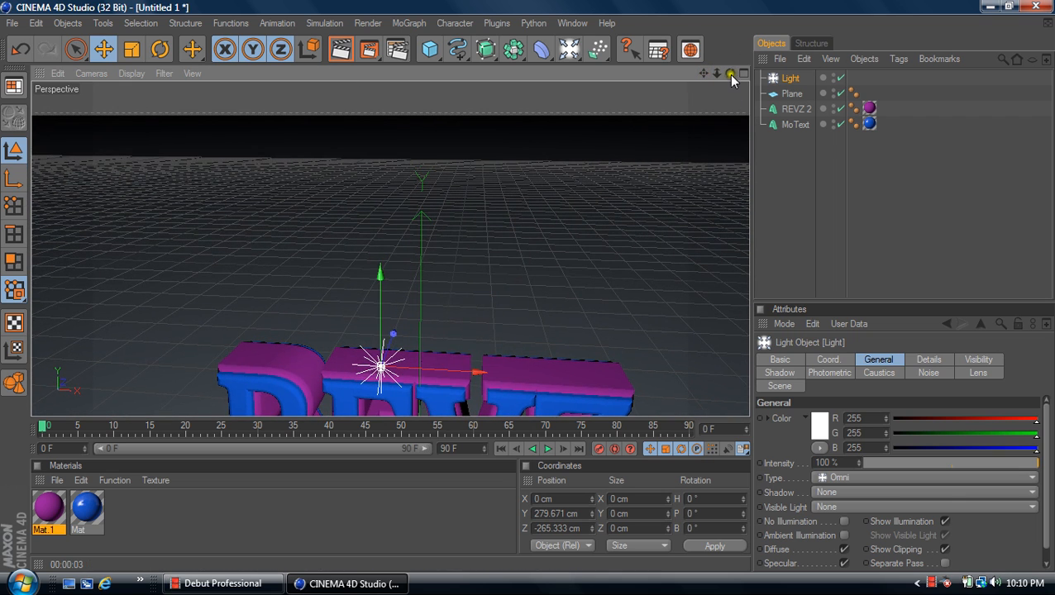
drag(730, 73, 675, 193)
drag(323, 377, 761, 196)
drag(703, 73, 528, 286)
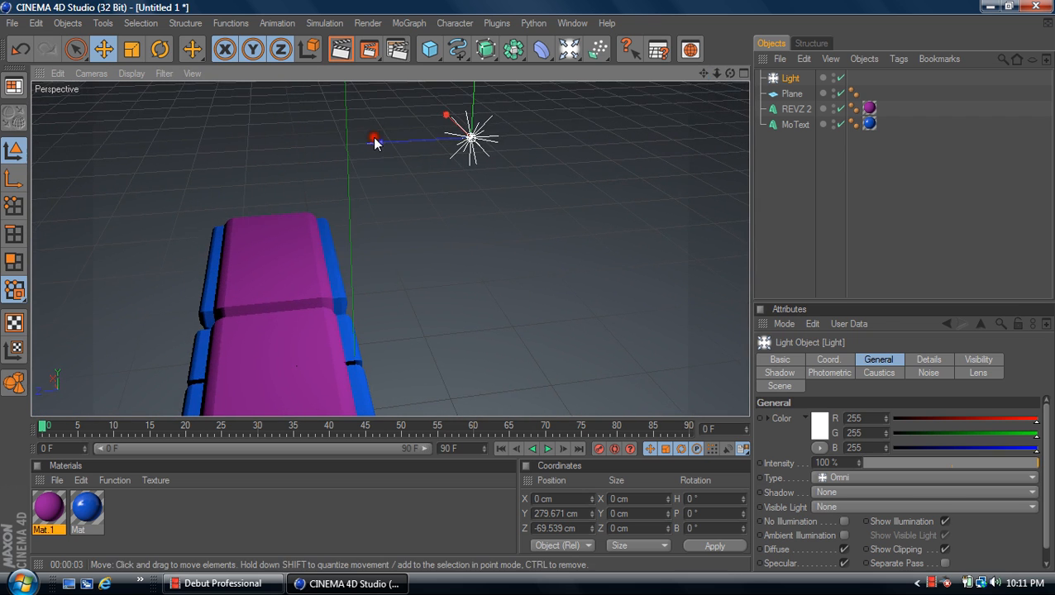
drag(329, 134, 124, 156)
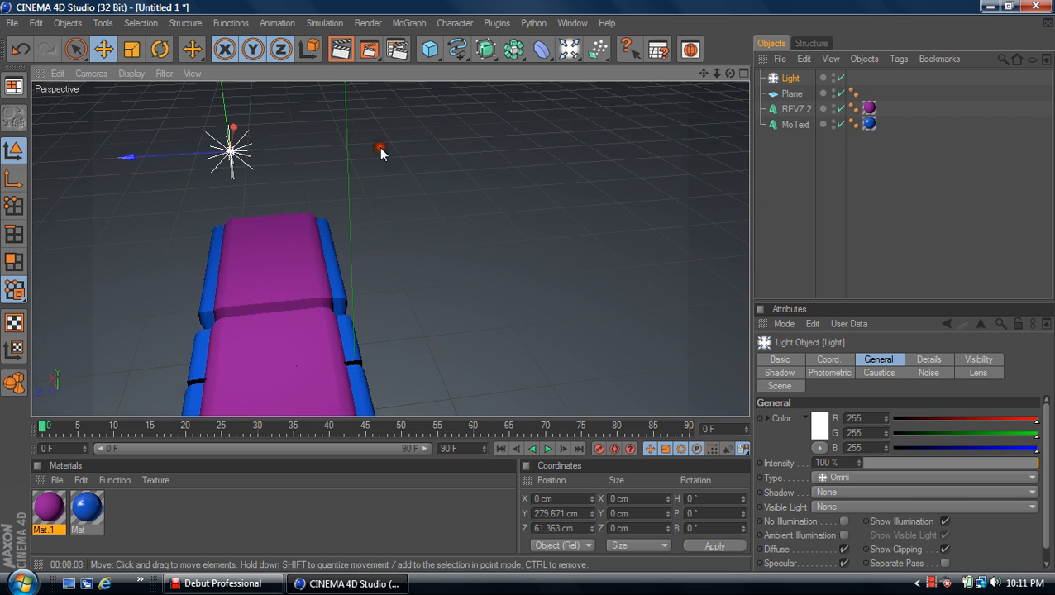
drag(379, 146, 269, 128)
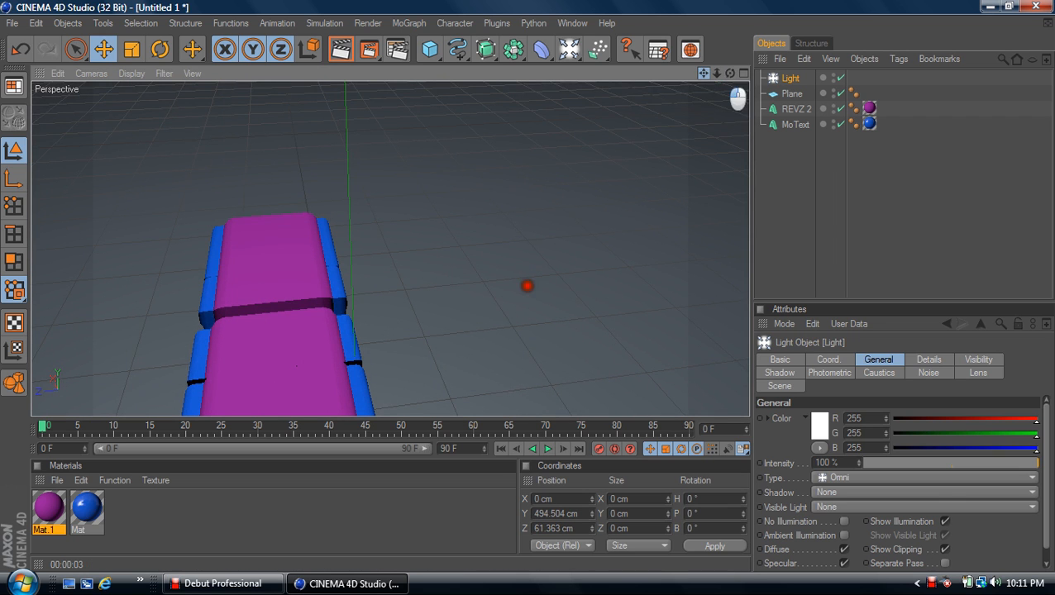
Set the light's shadow type to Shadow Maps (Soft)
mouse_move(726, 74)
mouse_down()
mouse_move(443, 306)
mouse_move(554, 279)
mouse_move(560, 259)
mouse_move(572, 268)
mouse_move(527, 287)
mouse_up()
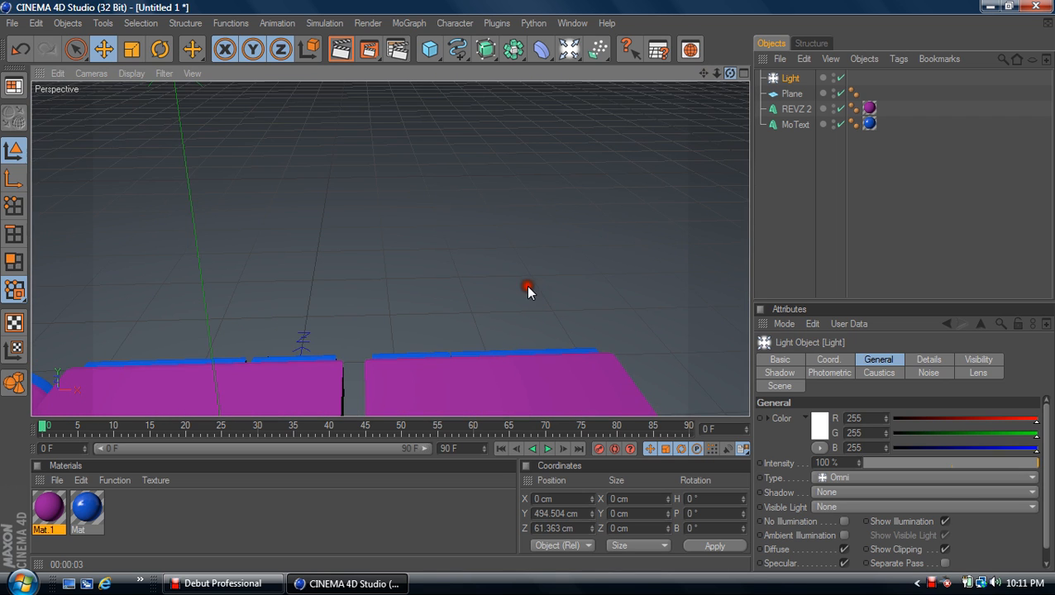
mouse_move(702, 76)
mouse_down()
mouse_move(533, 297)
mouse_move(537, 286)
mouse_move(348, 258)
mouse_move(499, 294)
mouse_move(528, 287)
mouse_move(502, 295)
mouse_move(294, 206)
mouse_up()
mouse_move(730, 72)
mouse_down()
mouse_move(527, 284)
mouse_move(537, 309)
mouse_move(527, 286)
mouse_up()
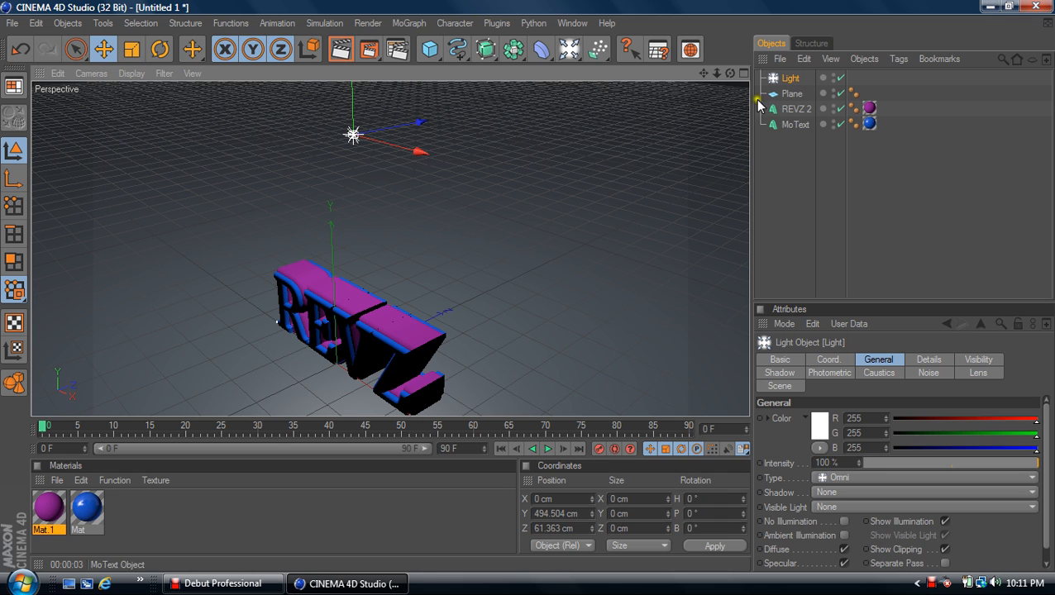
drag(731, 73, 569, 124)
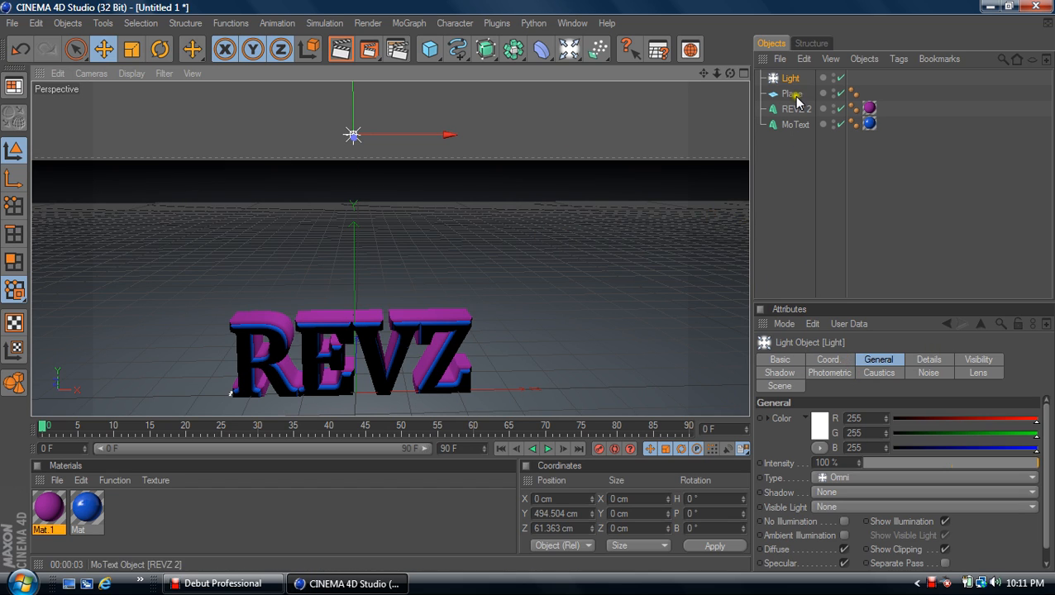
click(779, 374)
click(843, 419)
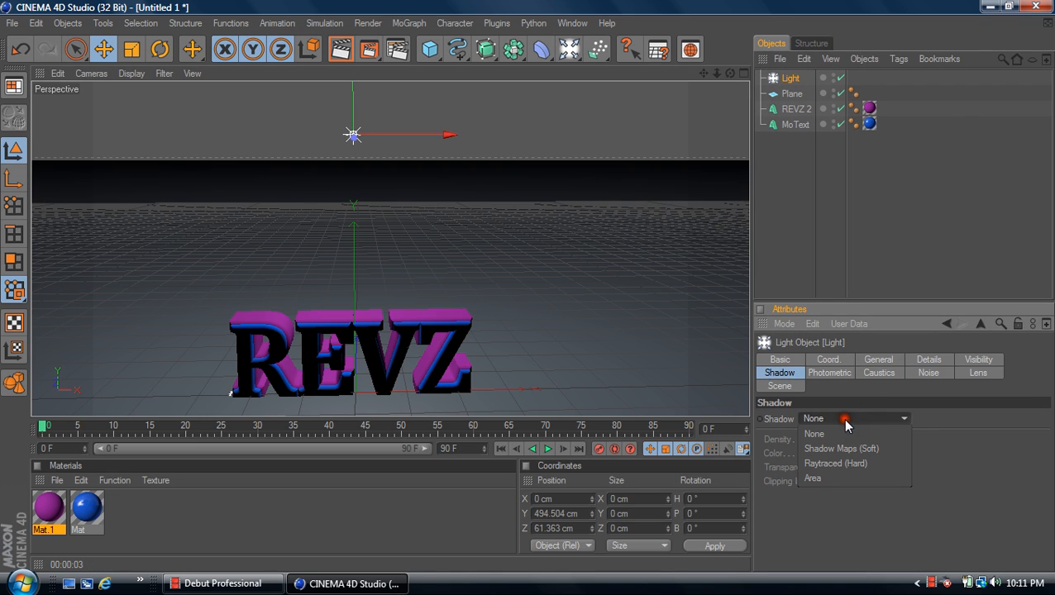
click(816, 449)
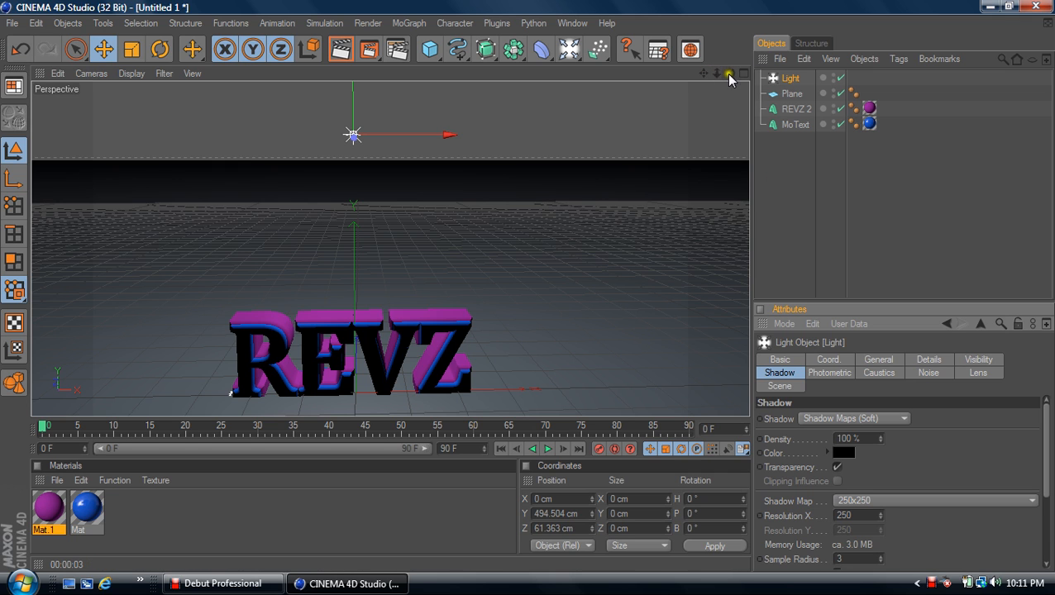
Render a viewport preview of the letters' shadow on the floor from an angled view and deselect the light
drag(730, 73, 302, 85)
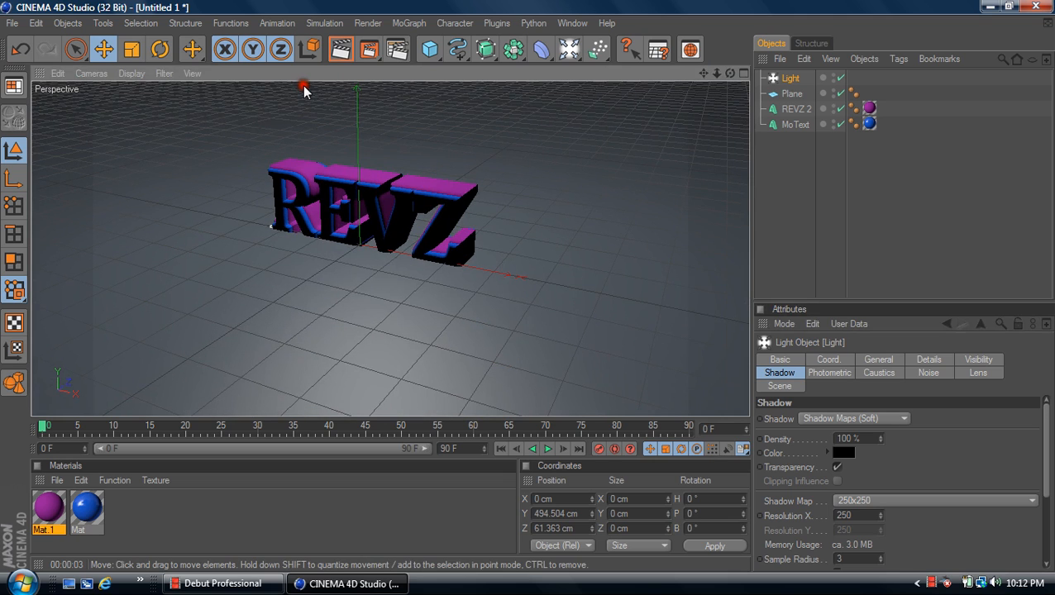
click(349, 51)
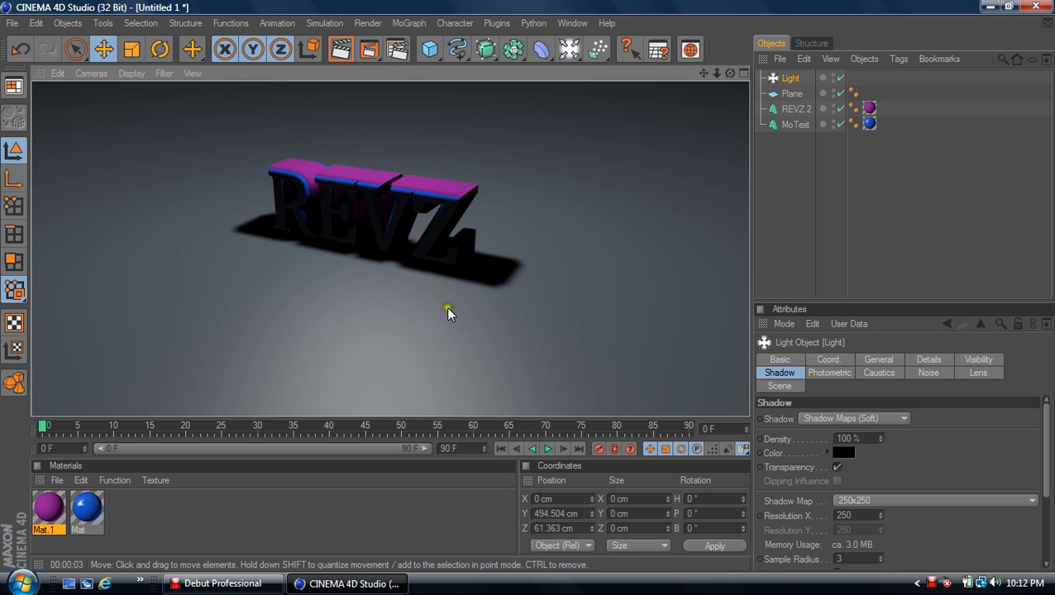
click(792, 240)
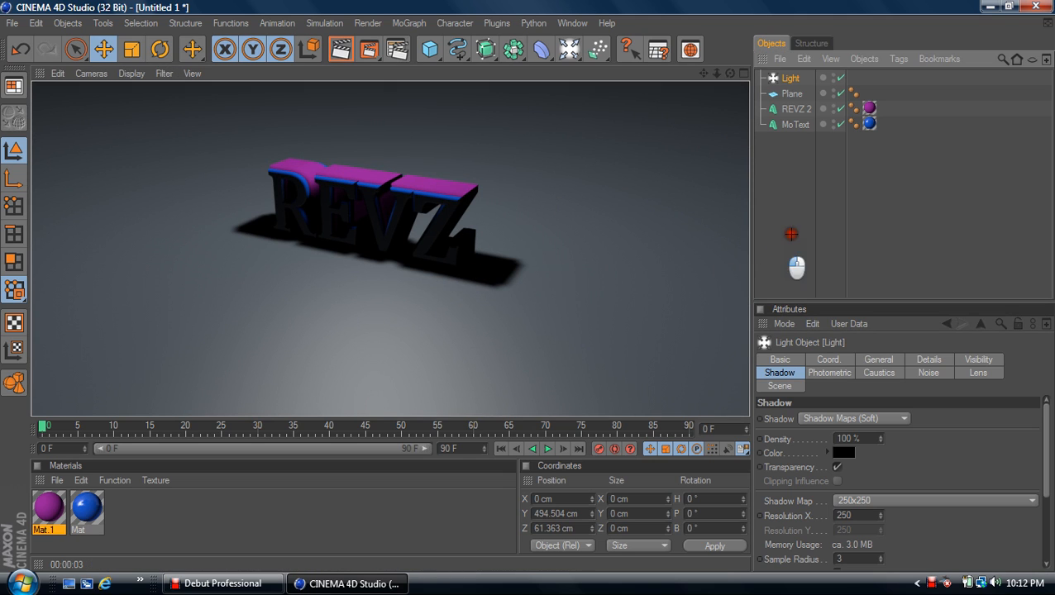
Move the light in front of the letters to about Y 334.8 cm and Z -405 cm, and render a viewport preview
drag(704, 75, 528, 286)
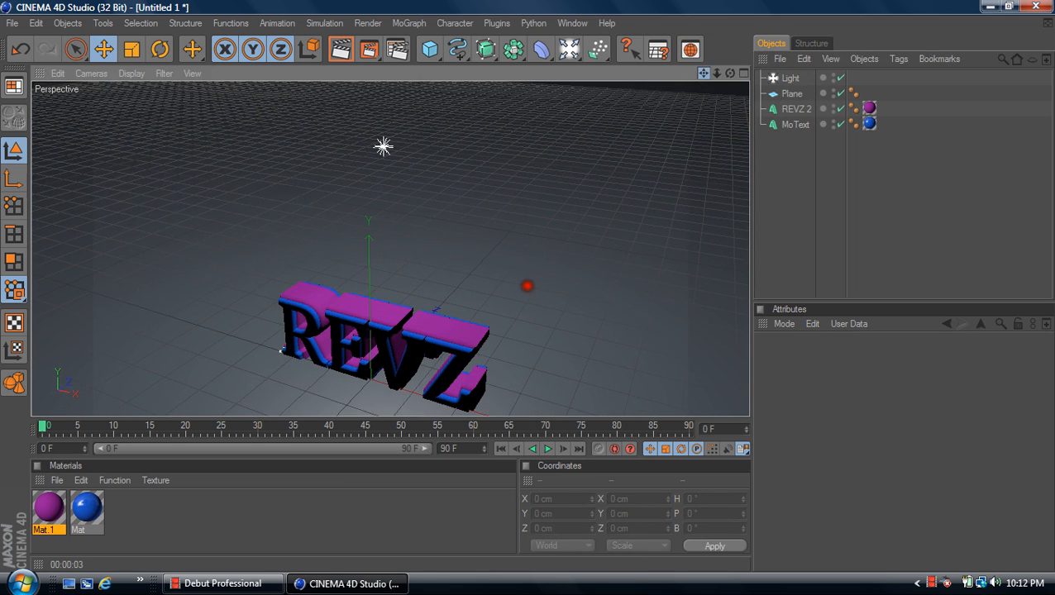
click(781, 78)
drag(422, 131, 269, 196)
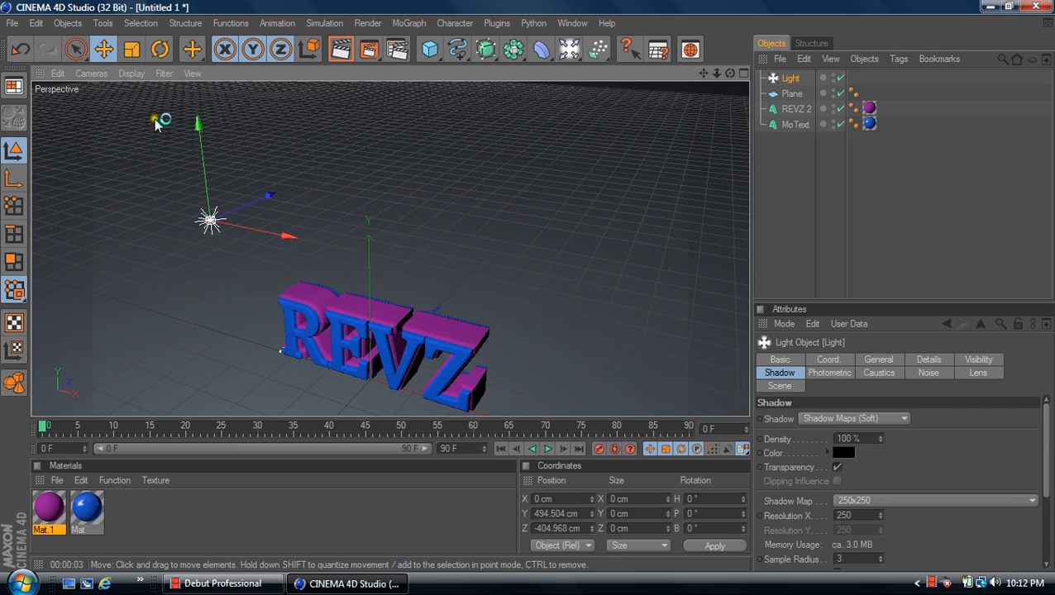
drag(198, 126, 212, 240)
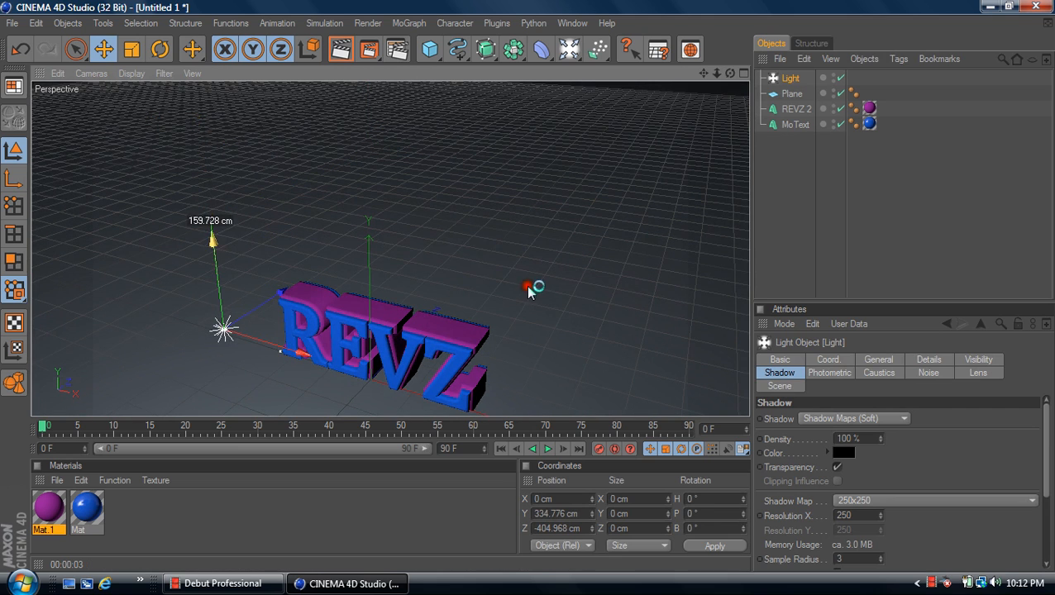
click(344, 51)
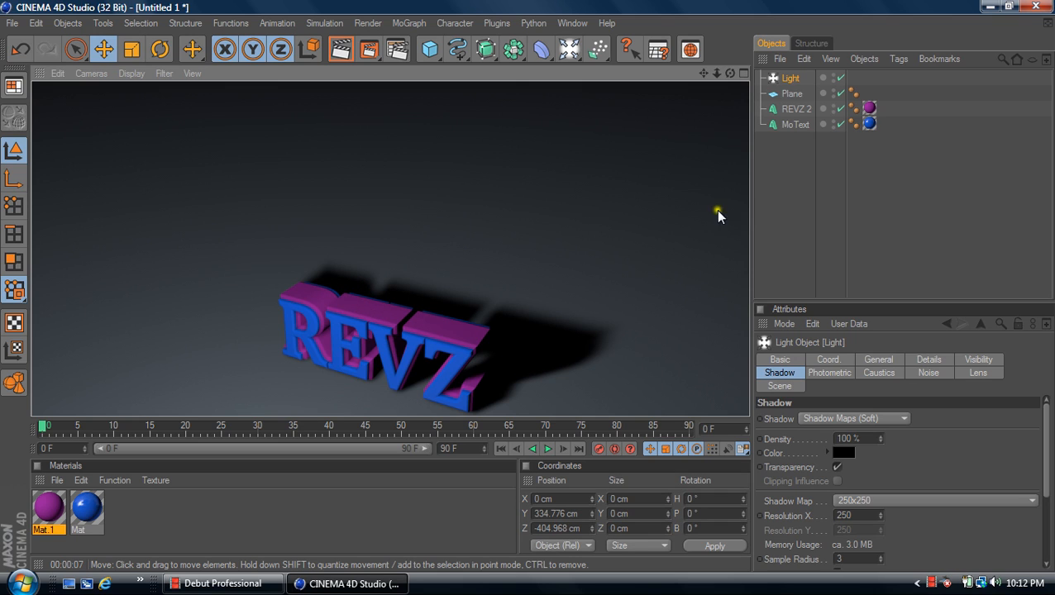
Frame the REVZ letters front-on so they fill most of the view's width, and render a viewport preview
drag(704, 74, 772, 42)
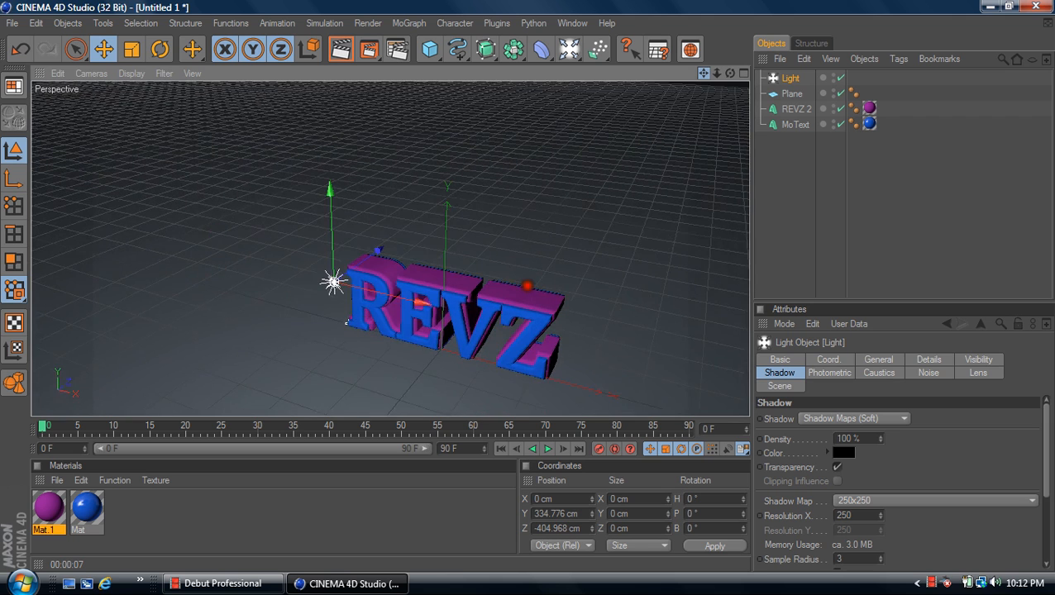
drag(528, 286, 502, 132)
drag(717, 76, 626, 299)
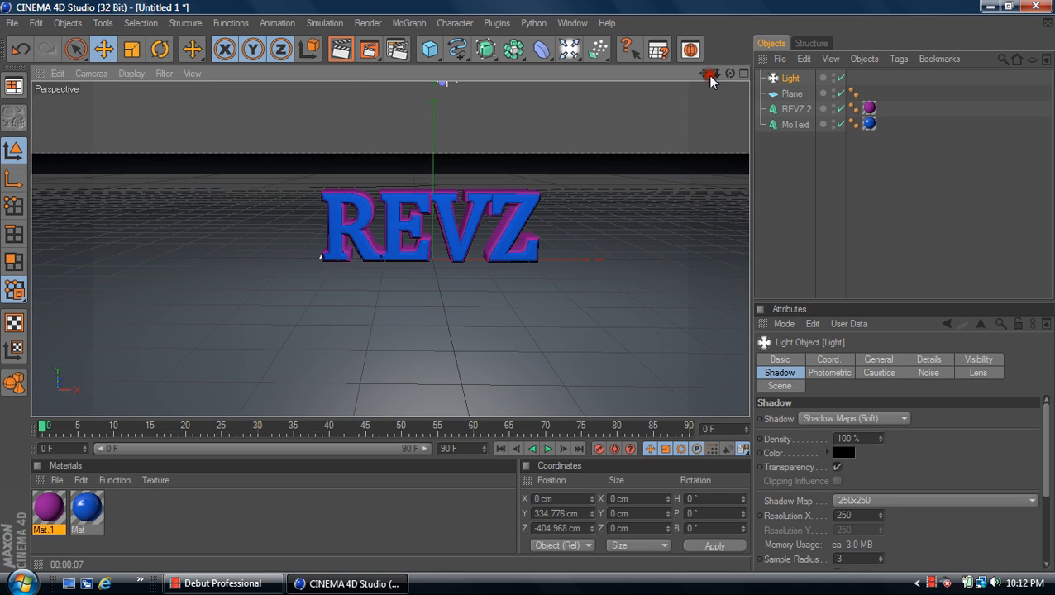
drag(721, 78, 528, 285)
drag(700, 74, 526, 286)
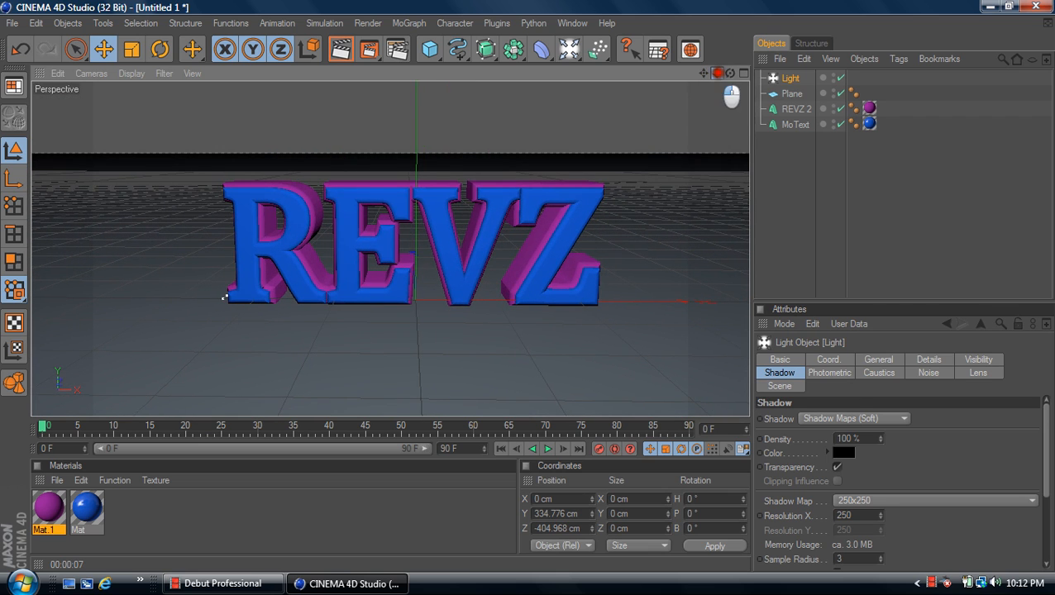
drag(717, 75, 529, 286)
drag(706, 73, 526, 286)
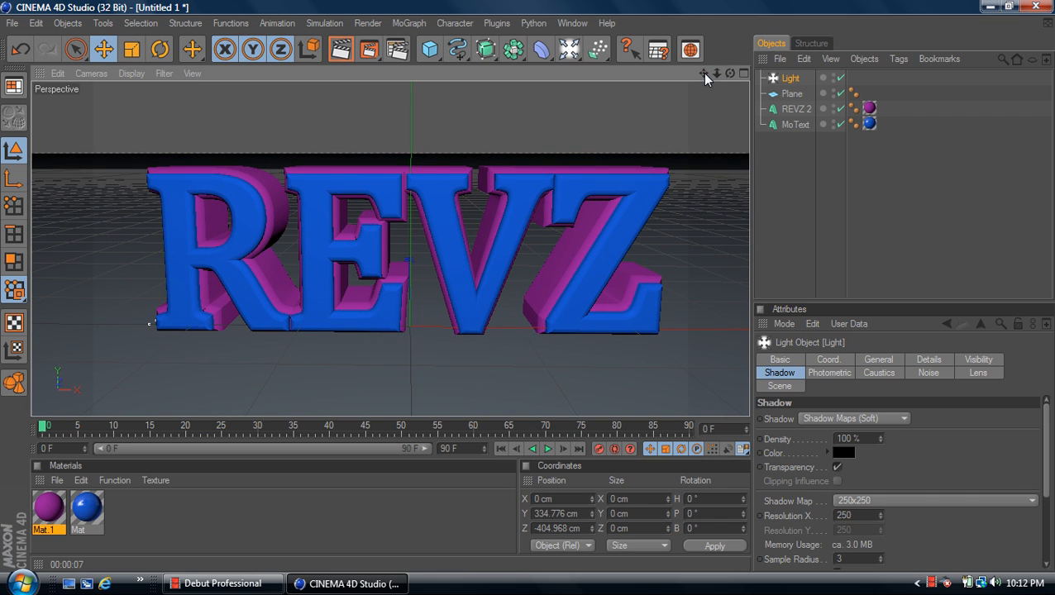
click(342, 51)
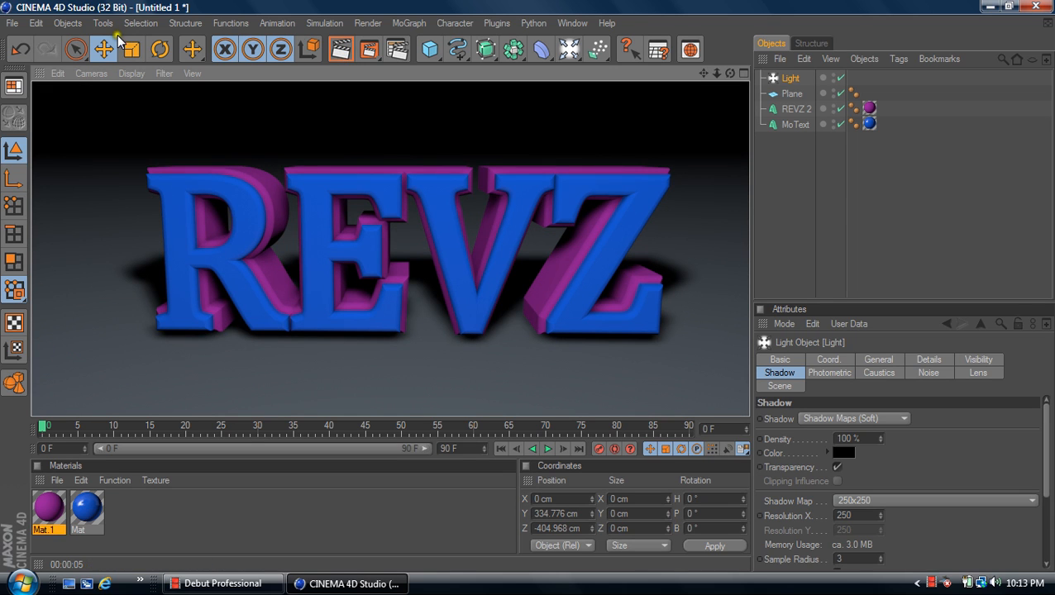
Enable Ambient Occlusion in the render settings and close them
click(397, 51)
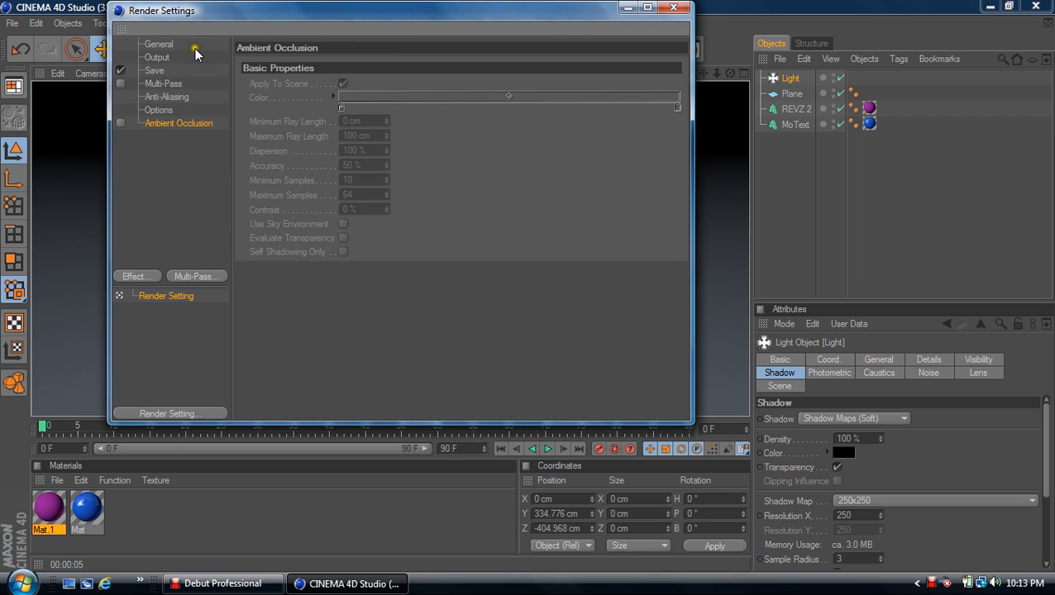
click(121, 123)
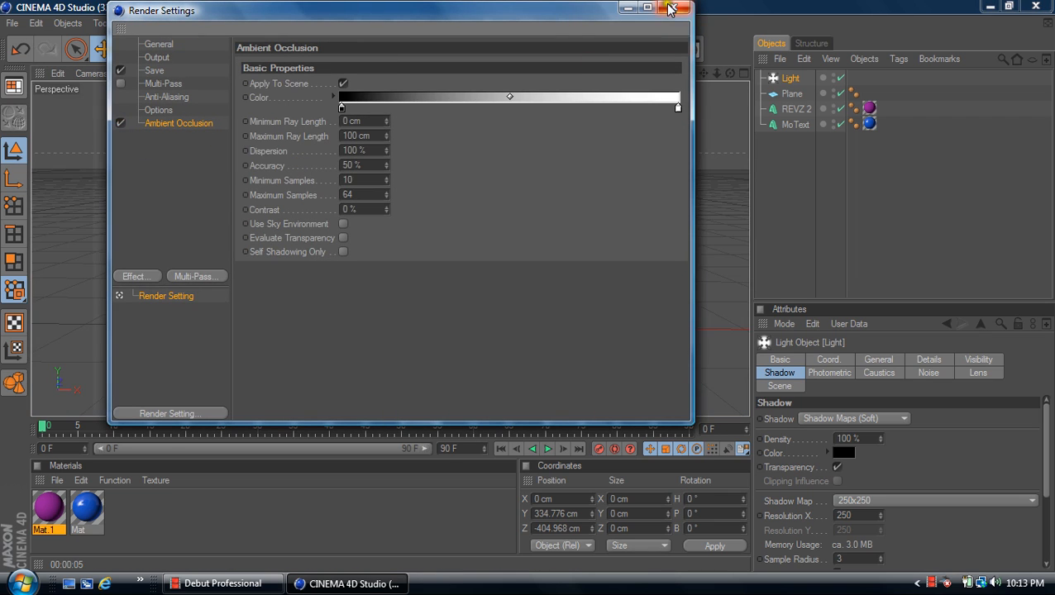
click(674, 7)
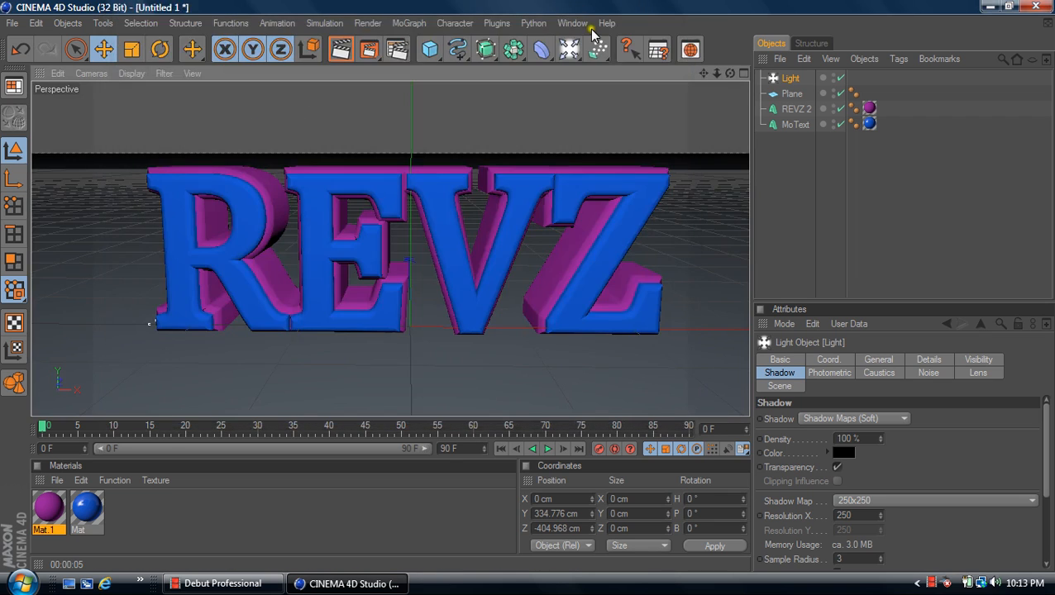
Render the scene to the Picture Viewer, overwriting the existing bg.jpg on the desktop
click(371, 51)
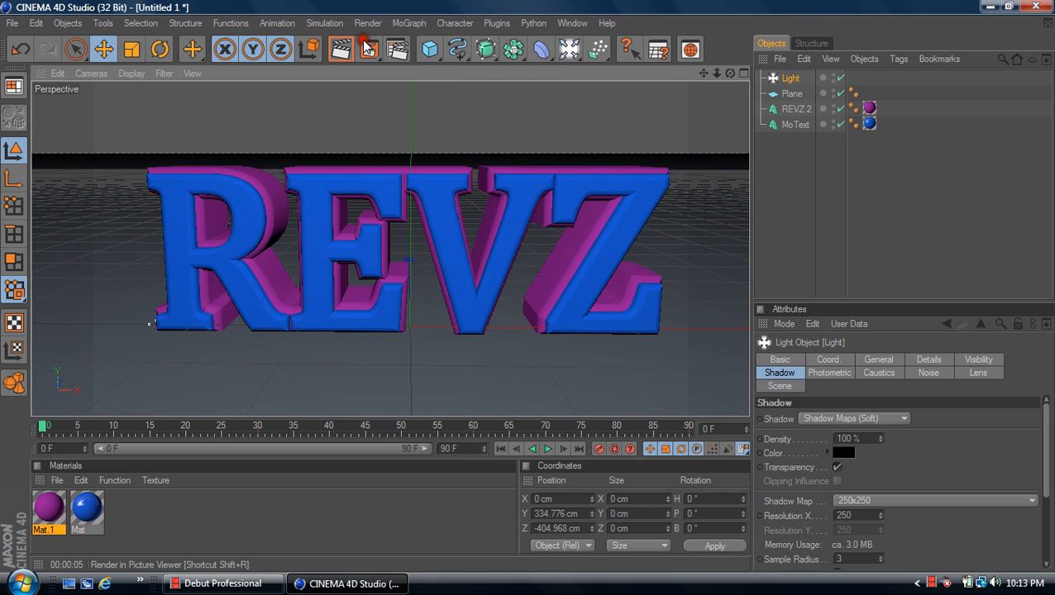
click(371, 49)
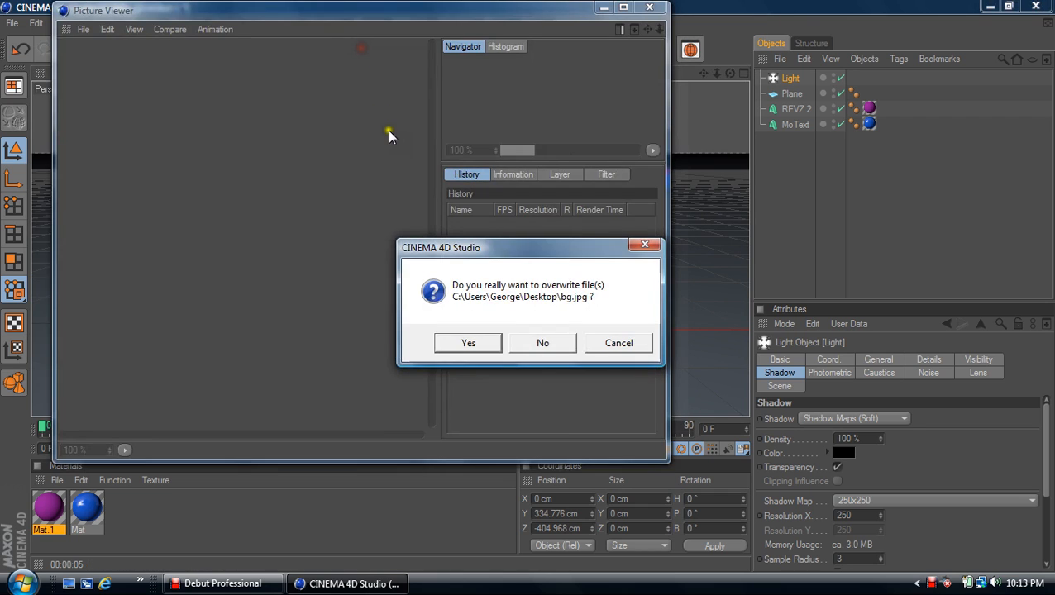
click(468, 343)
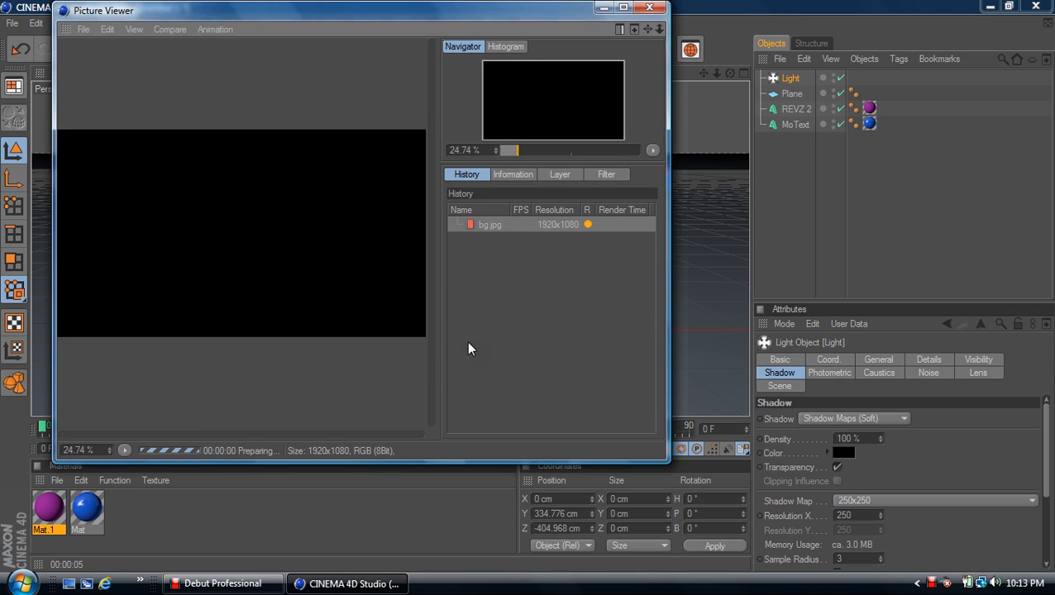